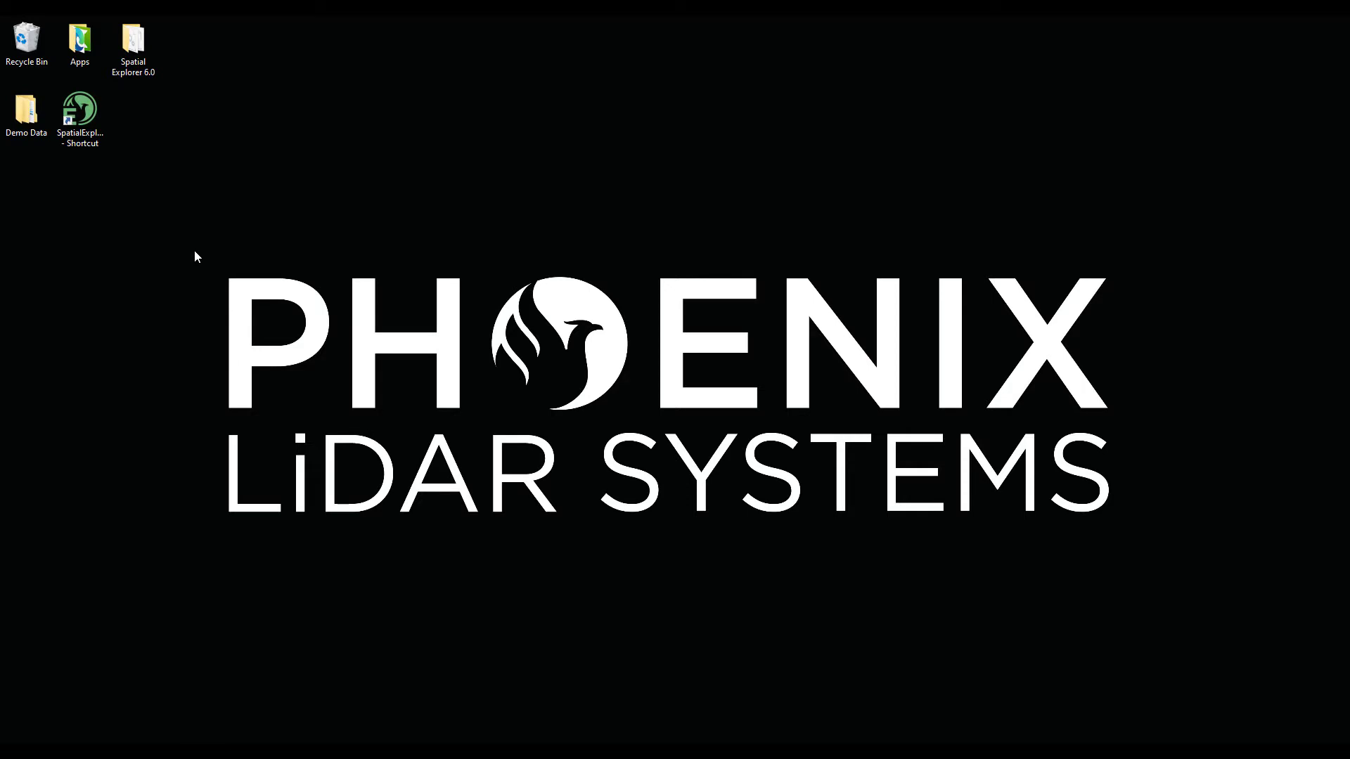
Step: Start SpatialExplorer in offline mode
double_click(81, 121)
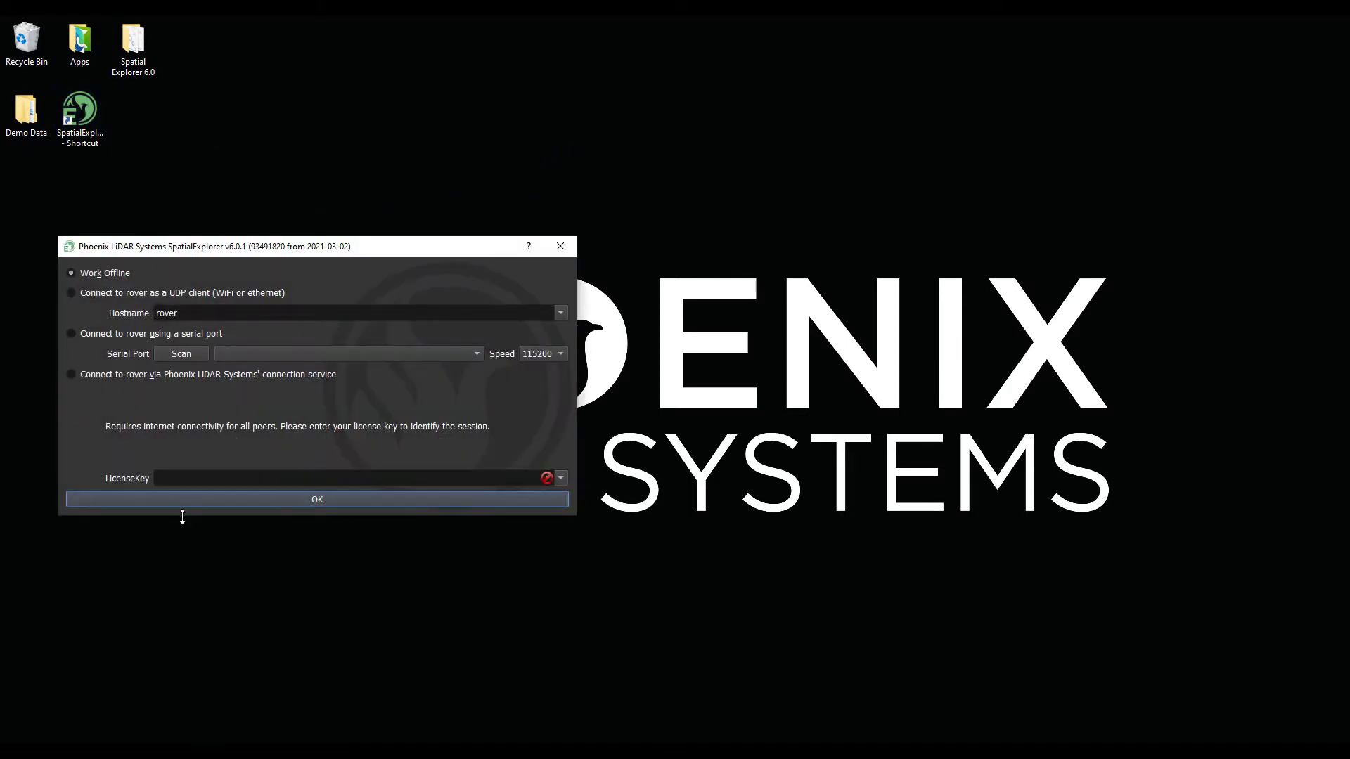
left_click(172, 499)
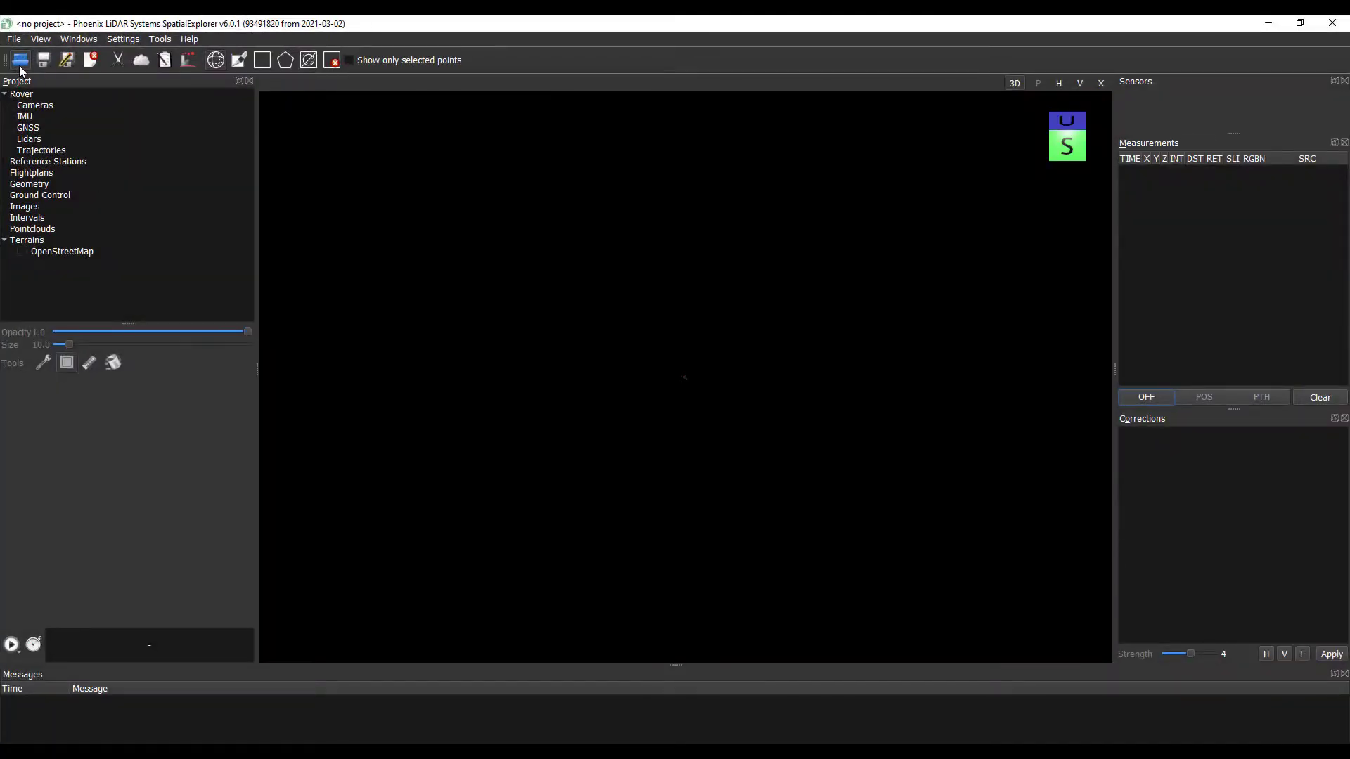
Step: Load project 20191009-220243.plp from the Scout32 Demo Data Rover folder with the NAD83 (National Spatial Reference System 2011) datum, EPSG 1116
left_click(21, 64)
double_click(529, 339)
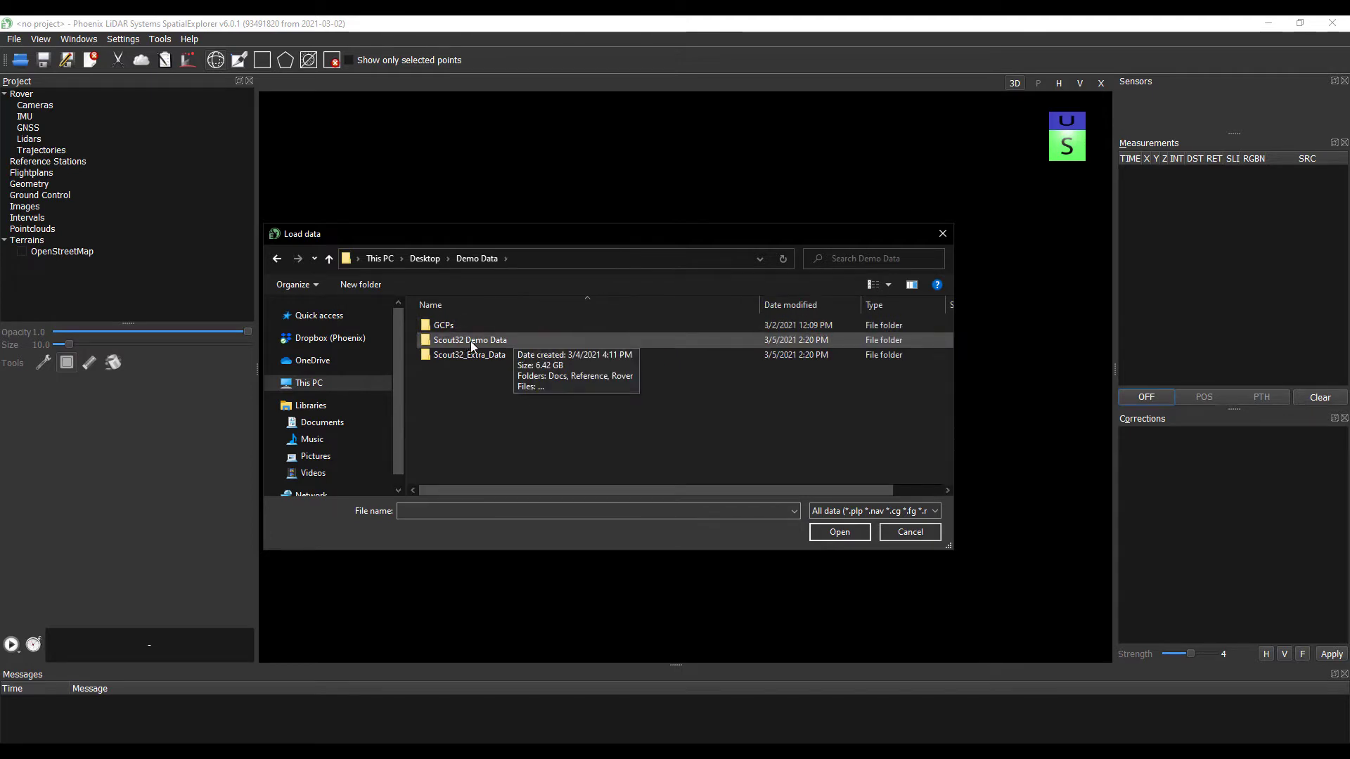
double_click(468, 341)
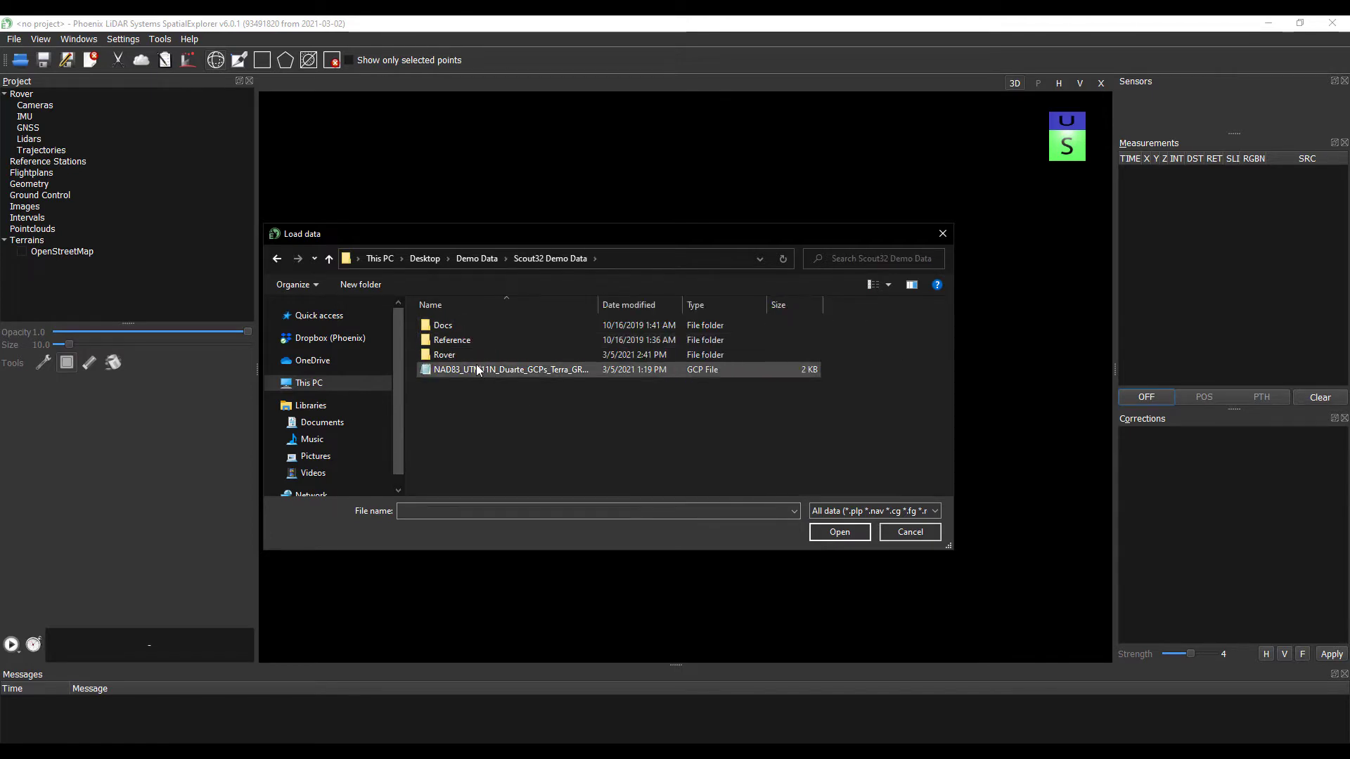
double_click(474, 356)
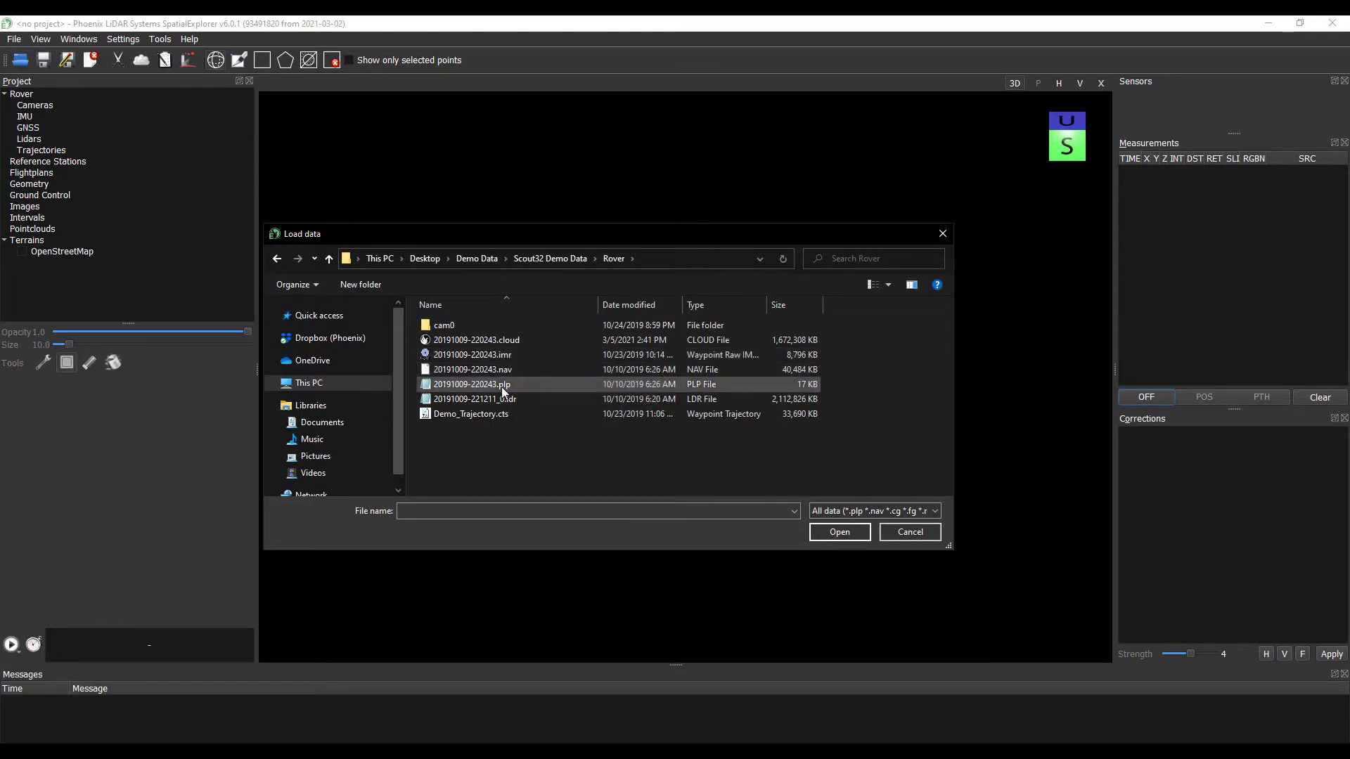
left_click(567, 384)
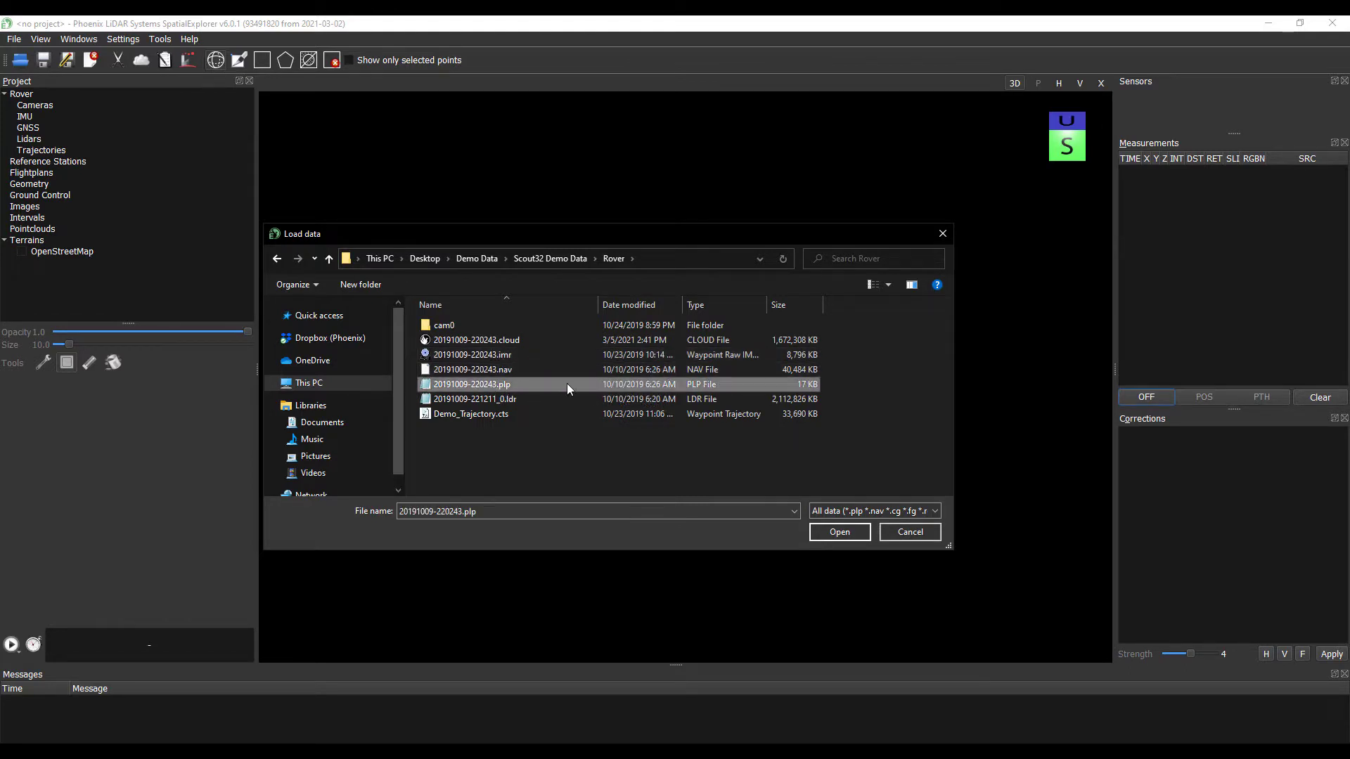
left_click(859, 535)
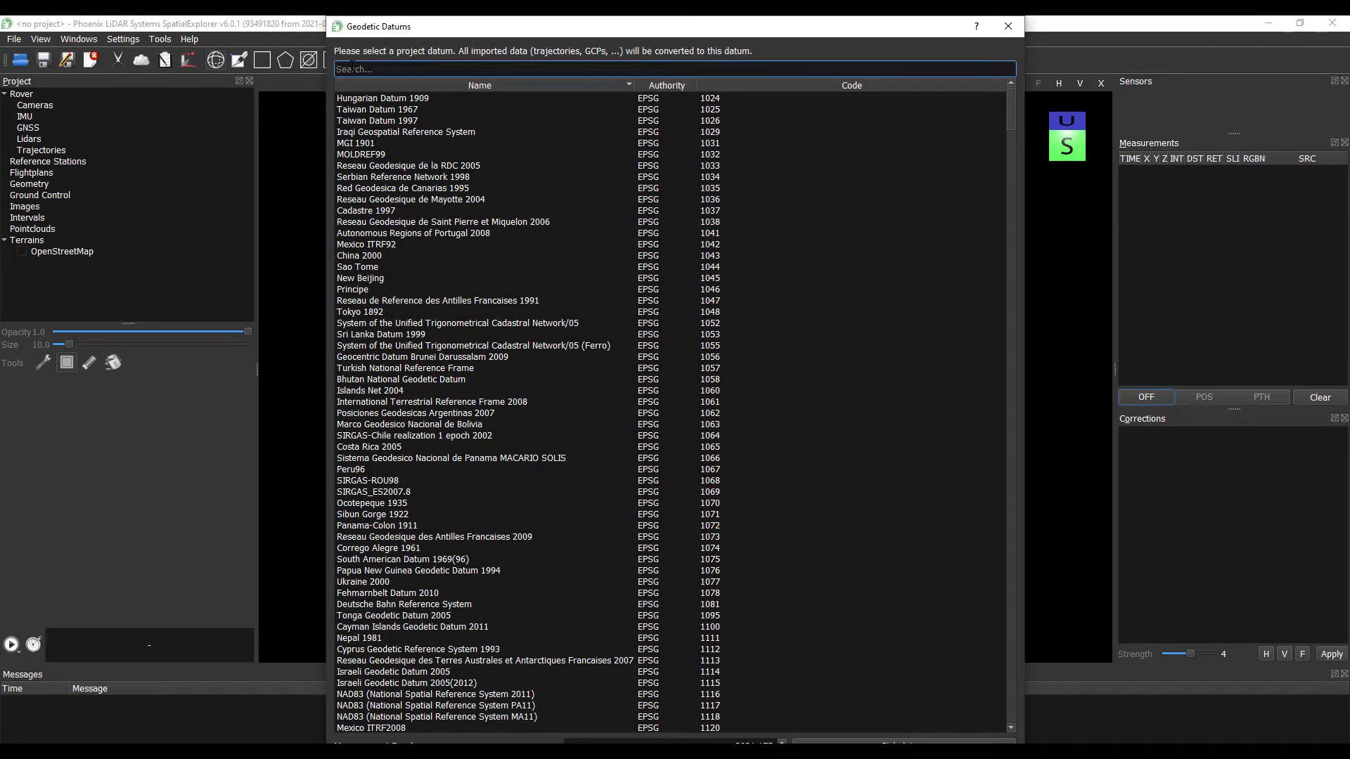
type("1116")
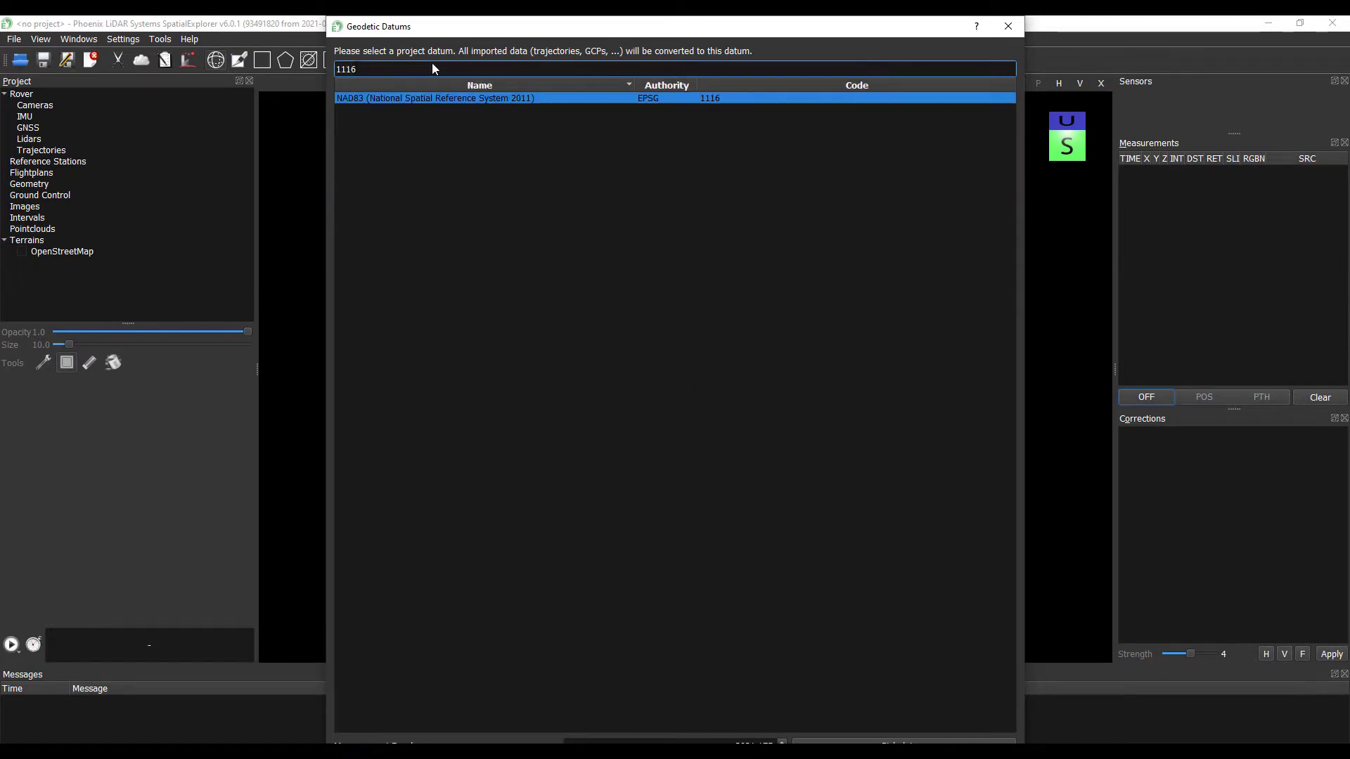
double_click(446, 99)
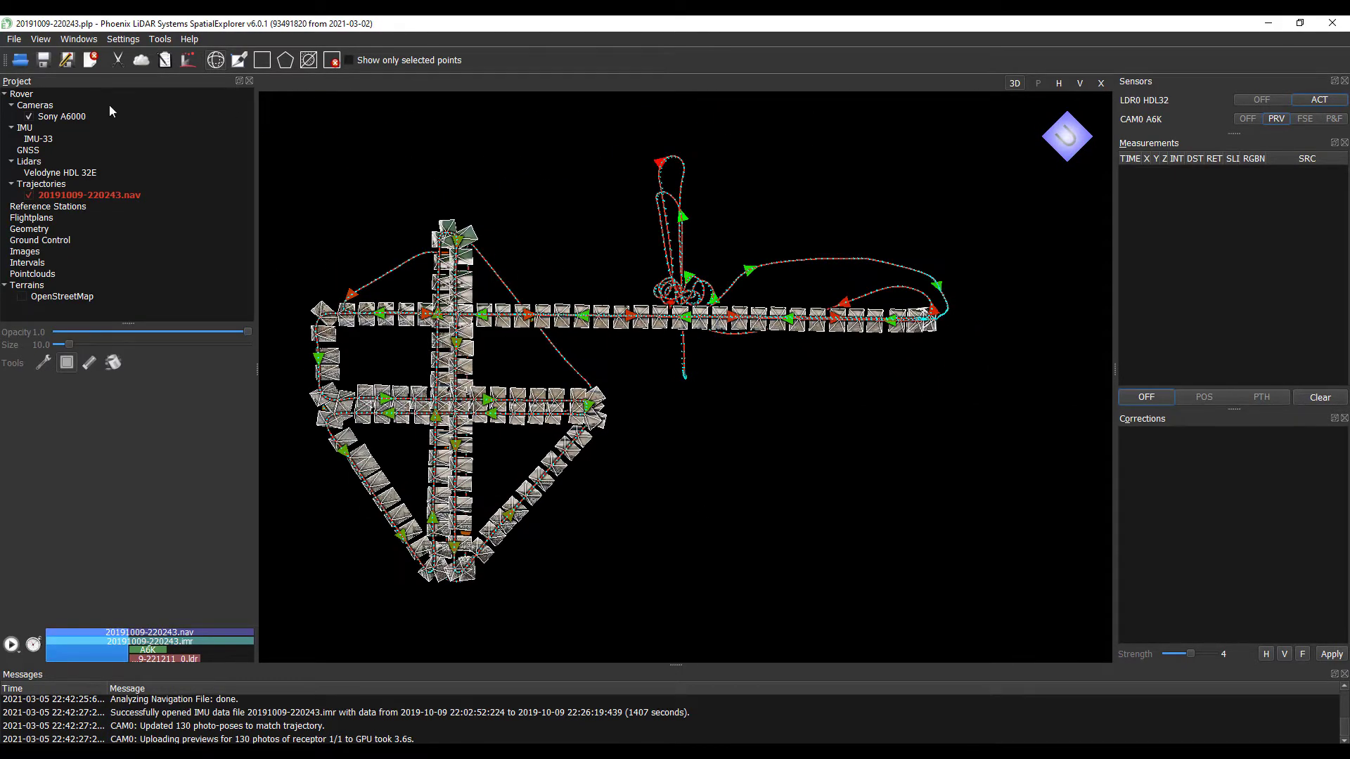
Step: Hide the Sony A6000 photos and load Demo_Trajectory.cts with epoch 2010
left_click(29, 116)
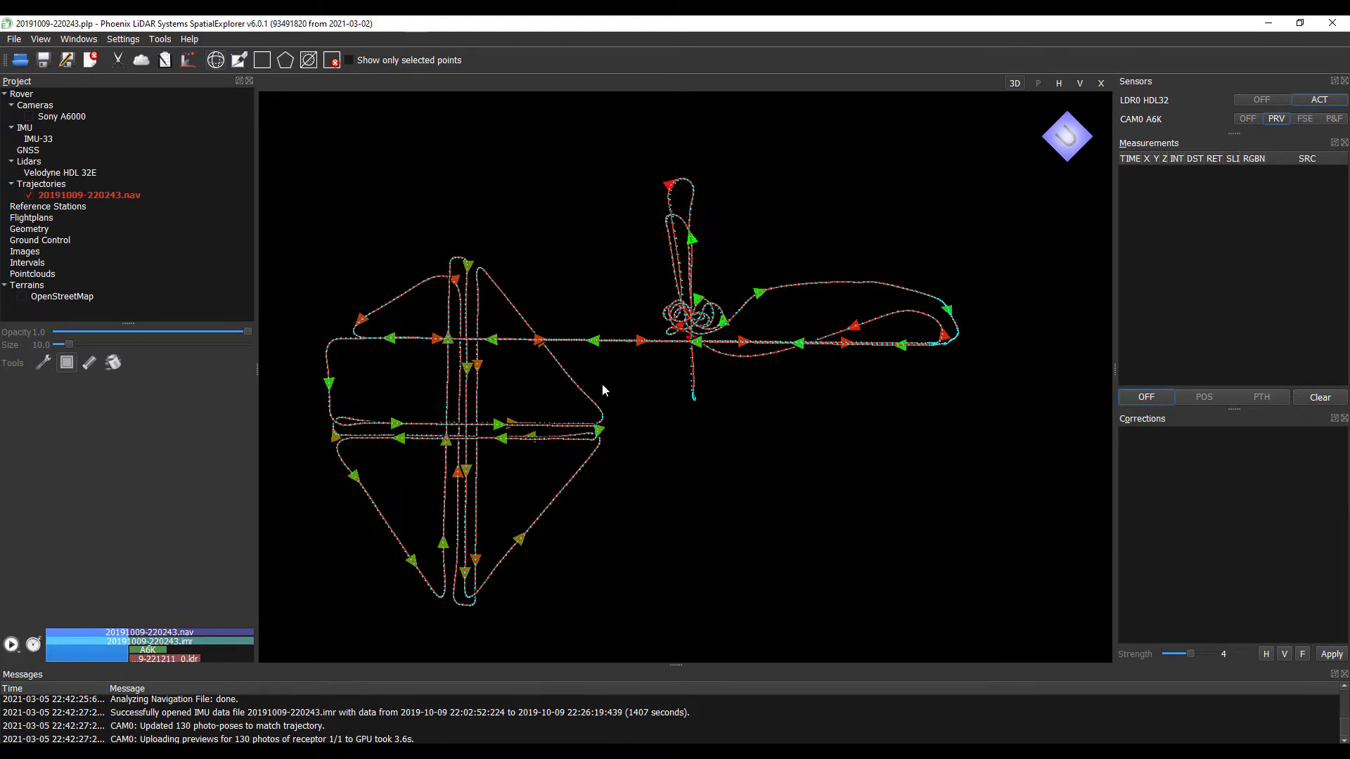
left_click(20, 61)
left_click(525, 416)
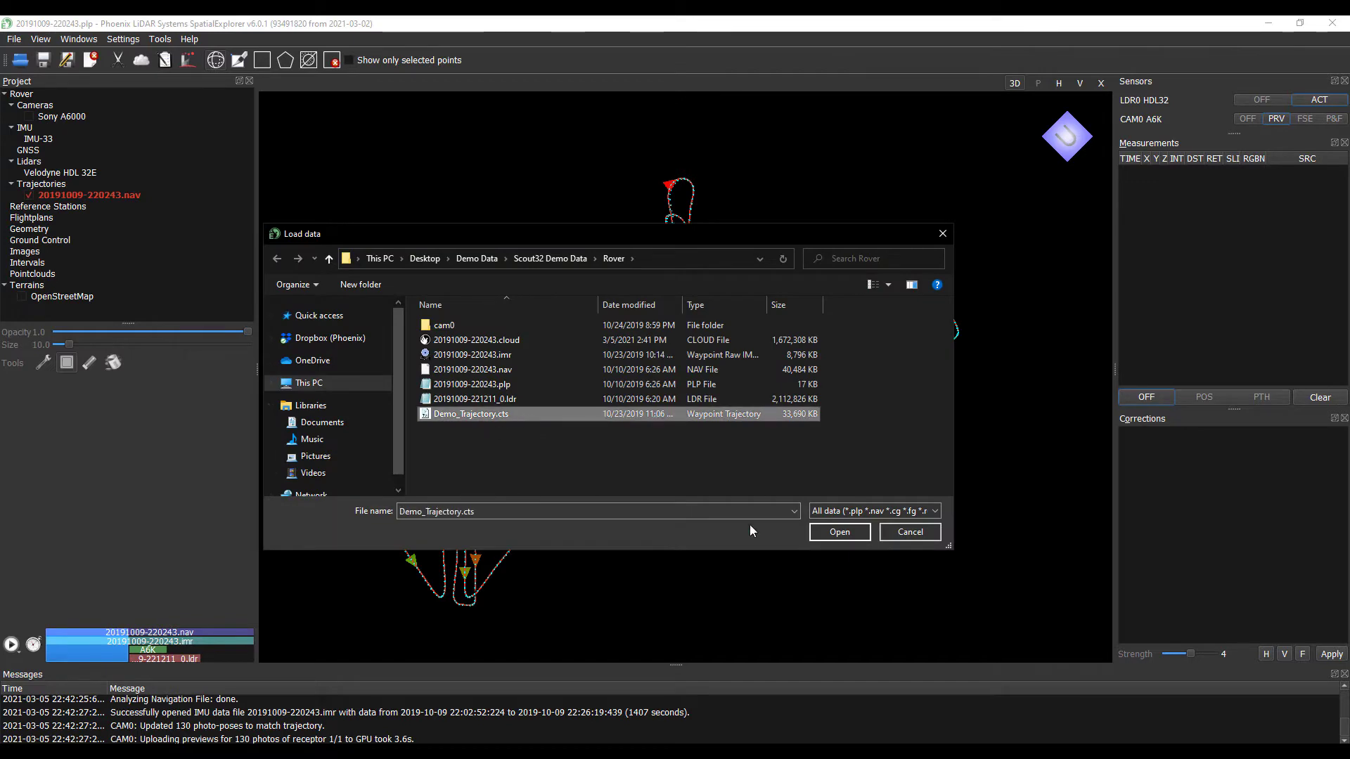
left_click(859, 536)
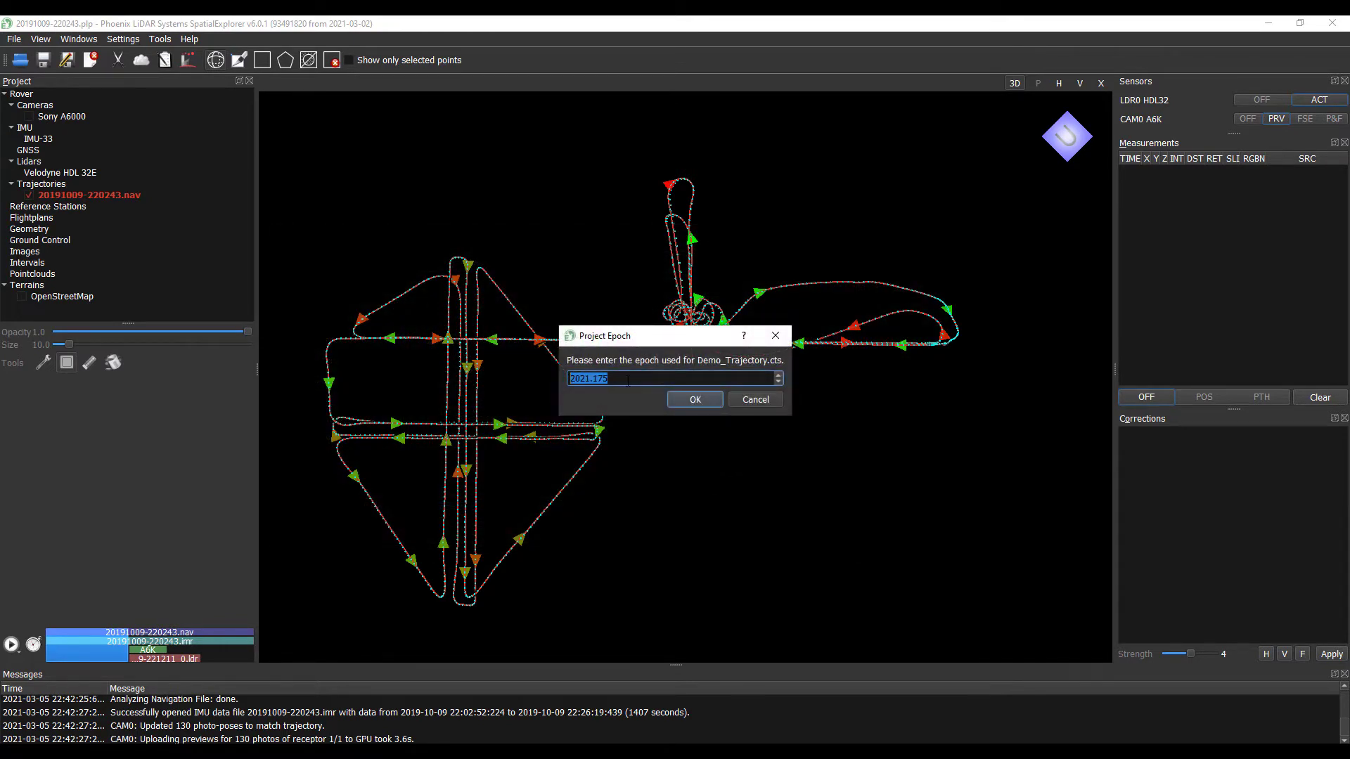
type("2010")
left_click(699, 400)
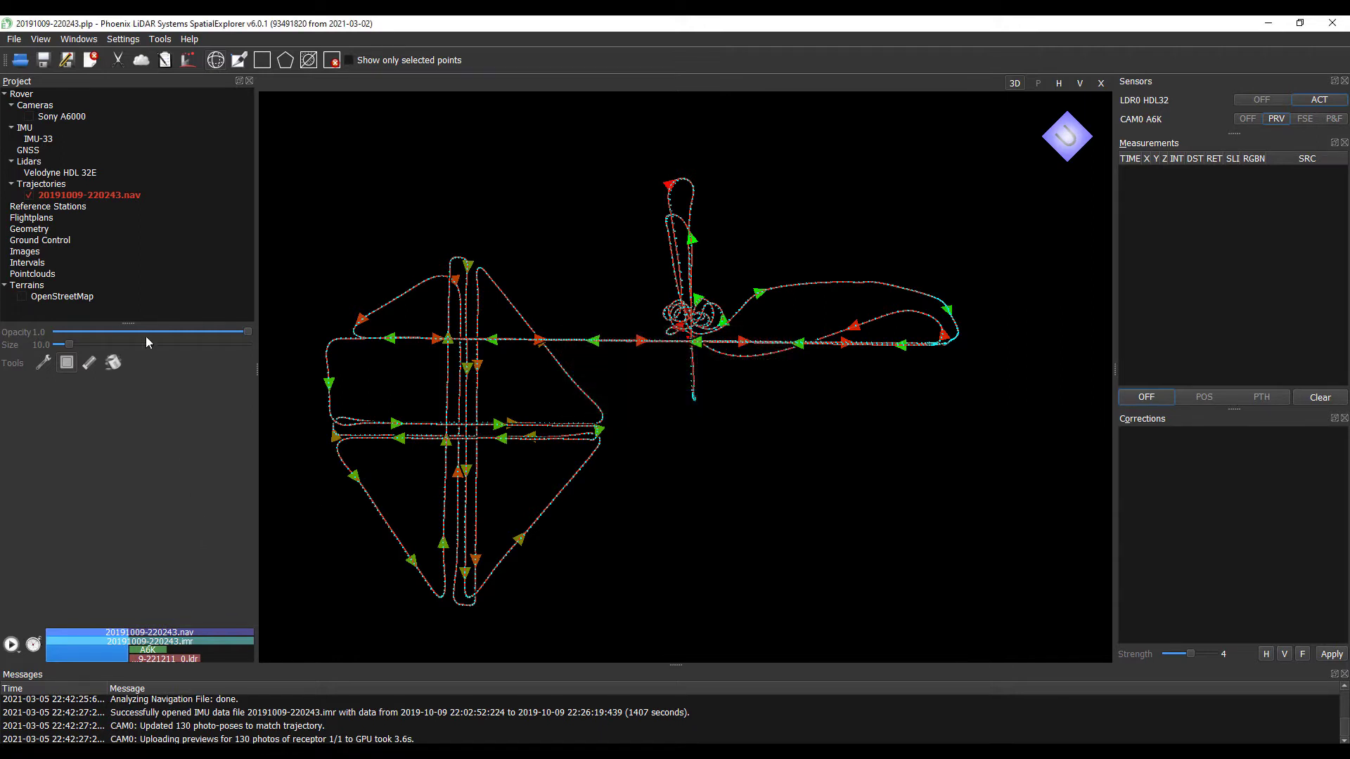
Step: Remove the 20191009-220243.nav trajectory from the project
left_click(109, 198)
left_click(58, 436)
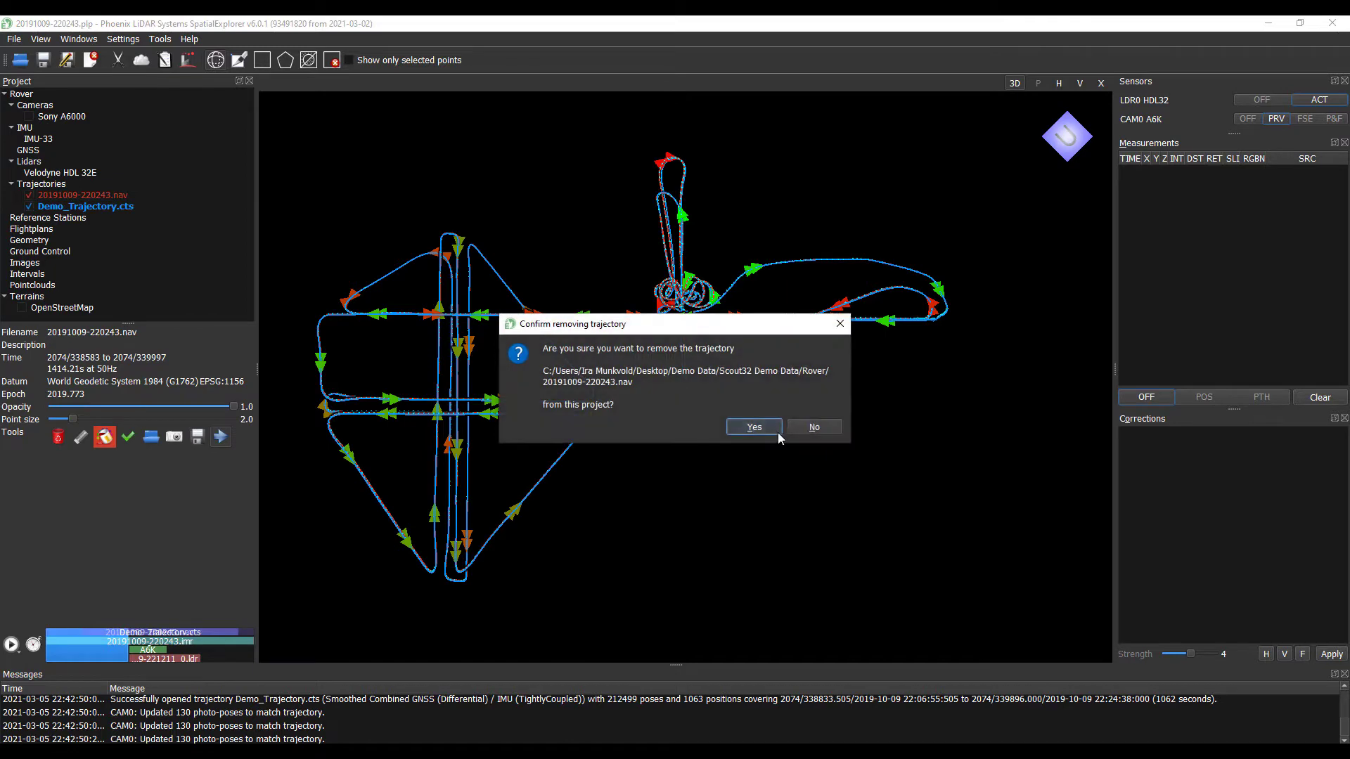
left_click(754, 427)
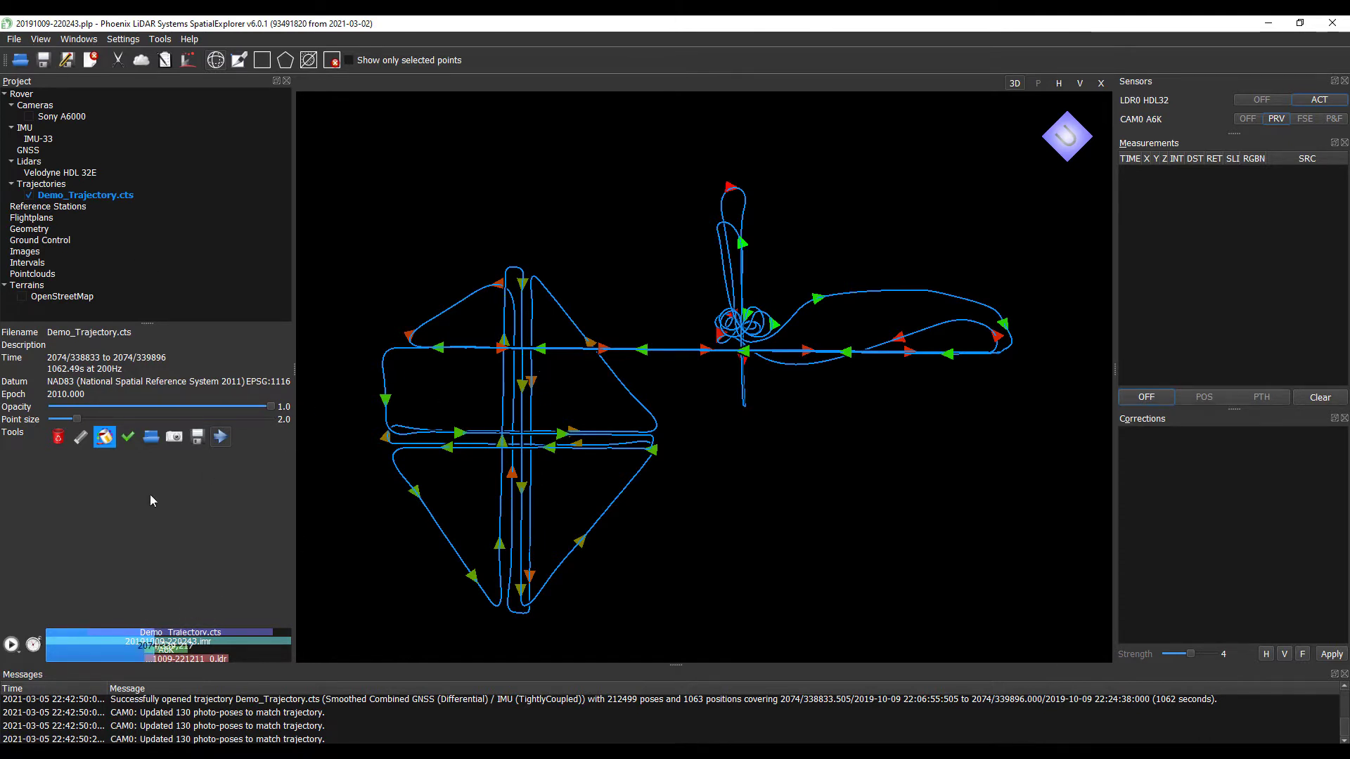
Step: Replay the LiDAR data along the trajectory, set the camera mode to follow, and pause the replay
left_click(12, 645)
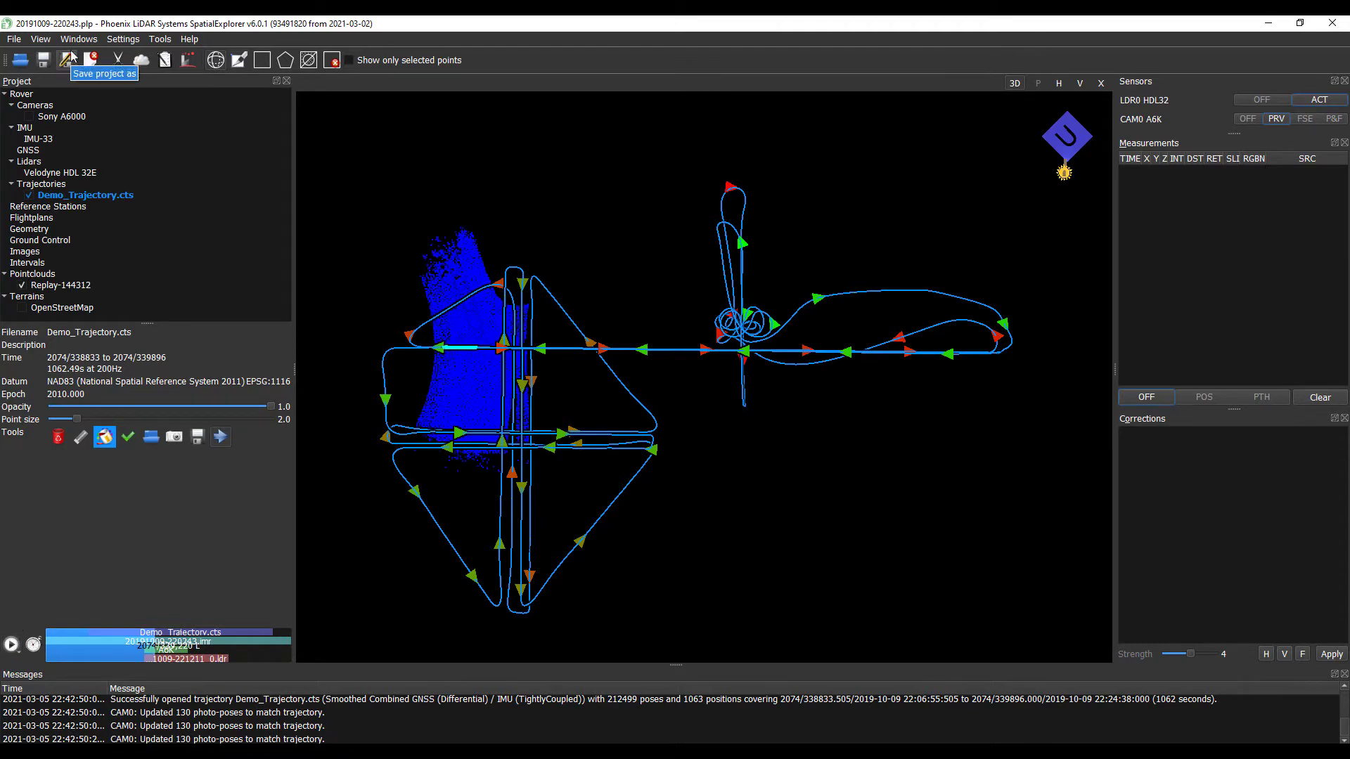
left_click(79, 43)
mouse_move(43, 40)
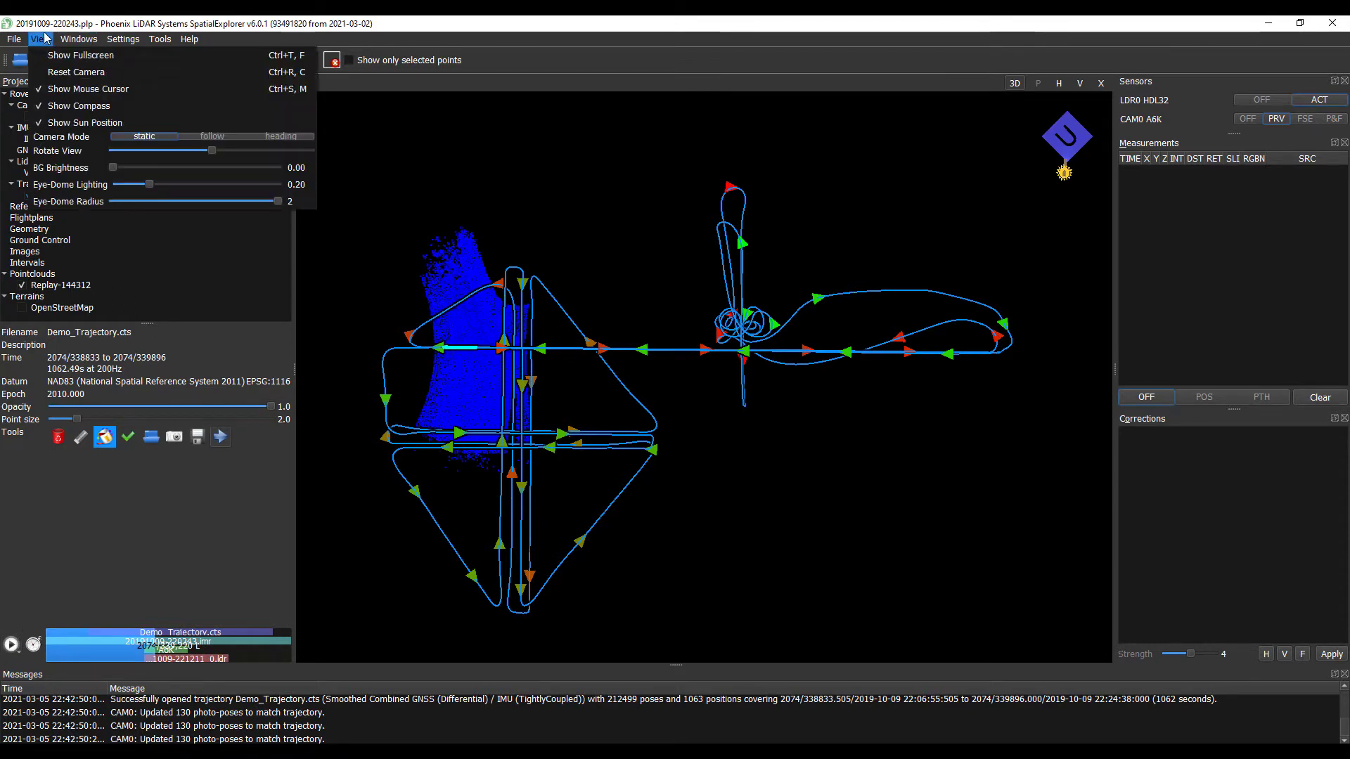
left_click(211, 136)
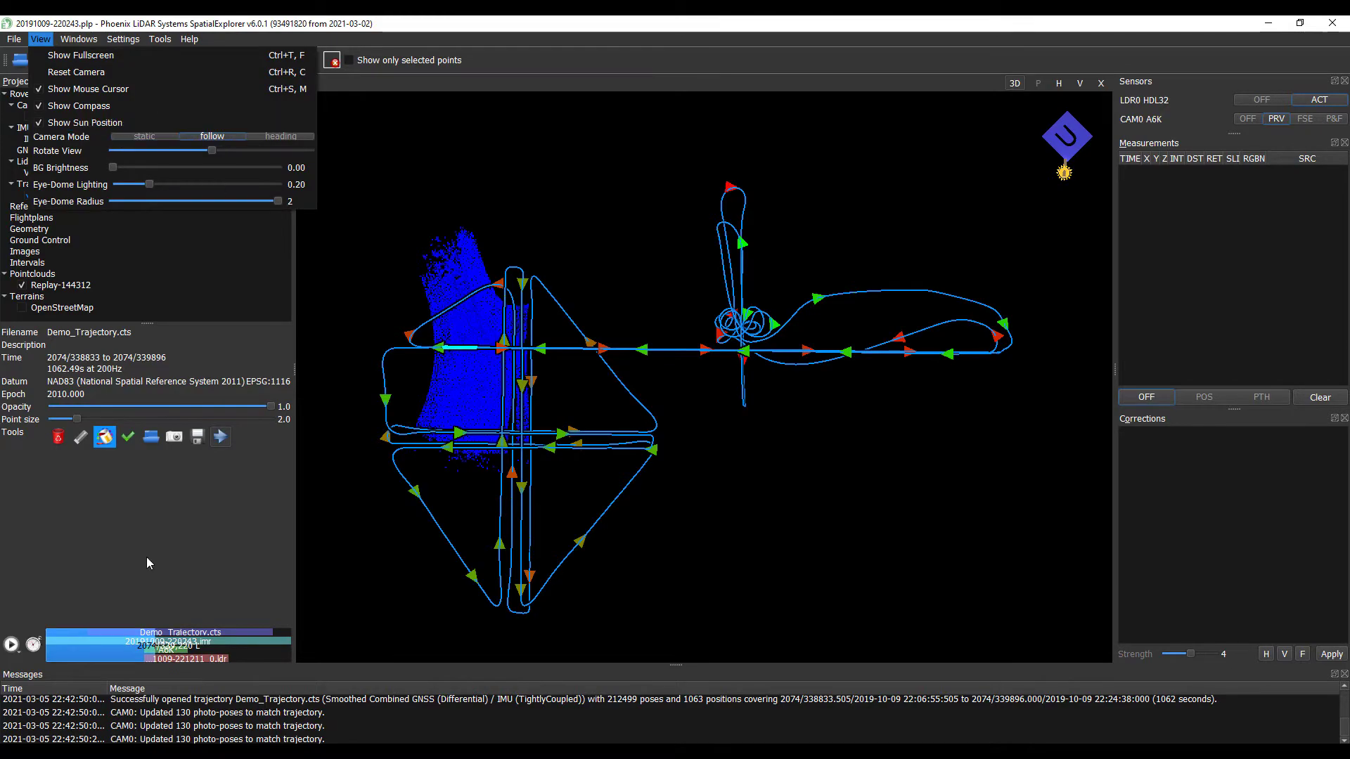
left_click(12, 645)
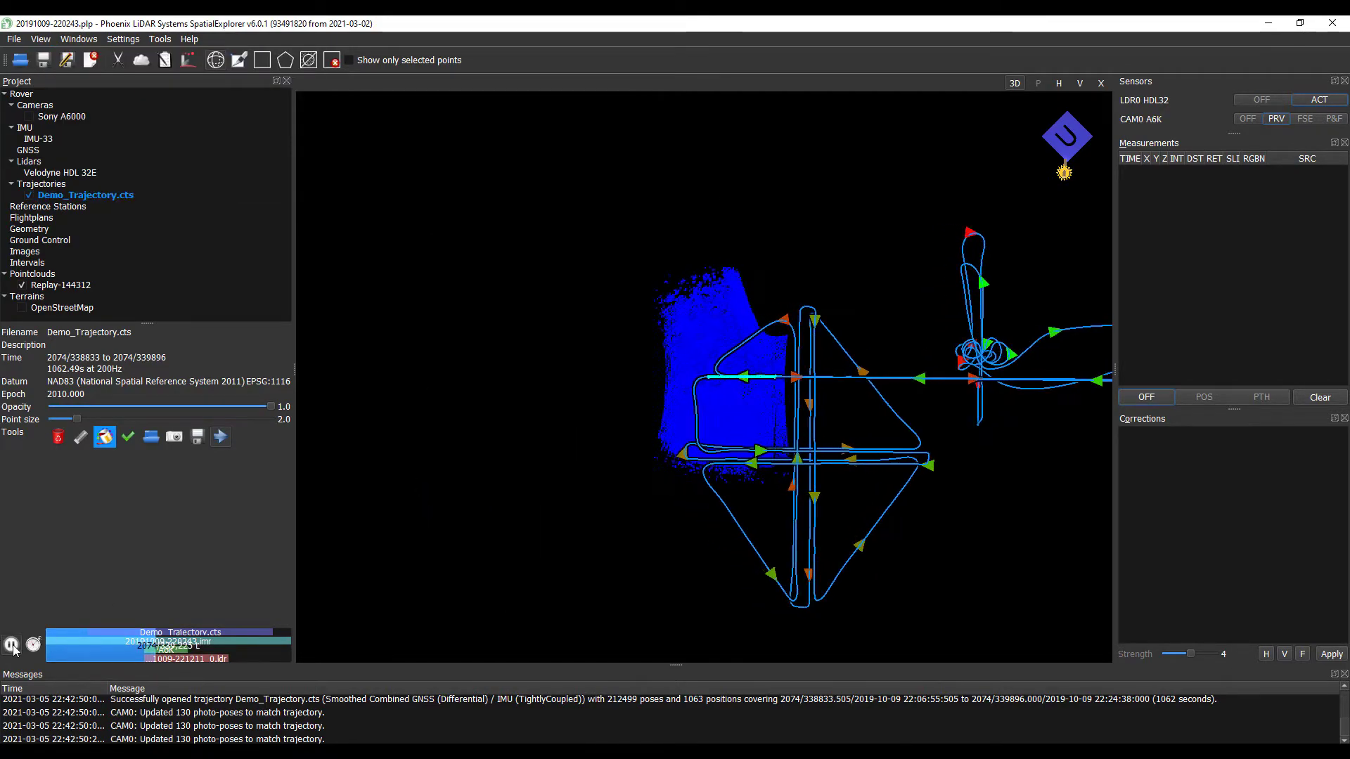
key("space")
Step: Examine the drone model up close, including its antennas, LiDAR sensor, camera and axes
scroll(709, 425, "up", 5)
scroll(710, 424, "up", 5)
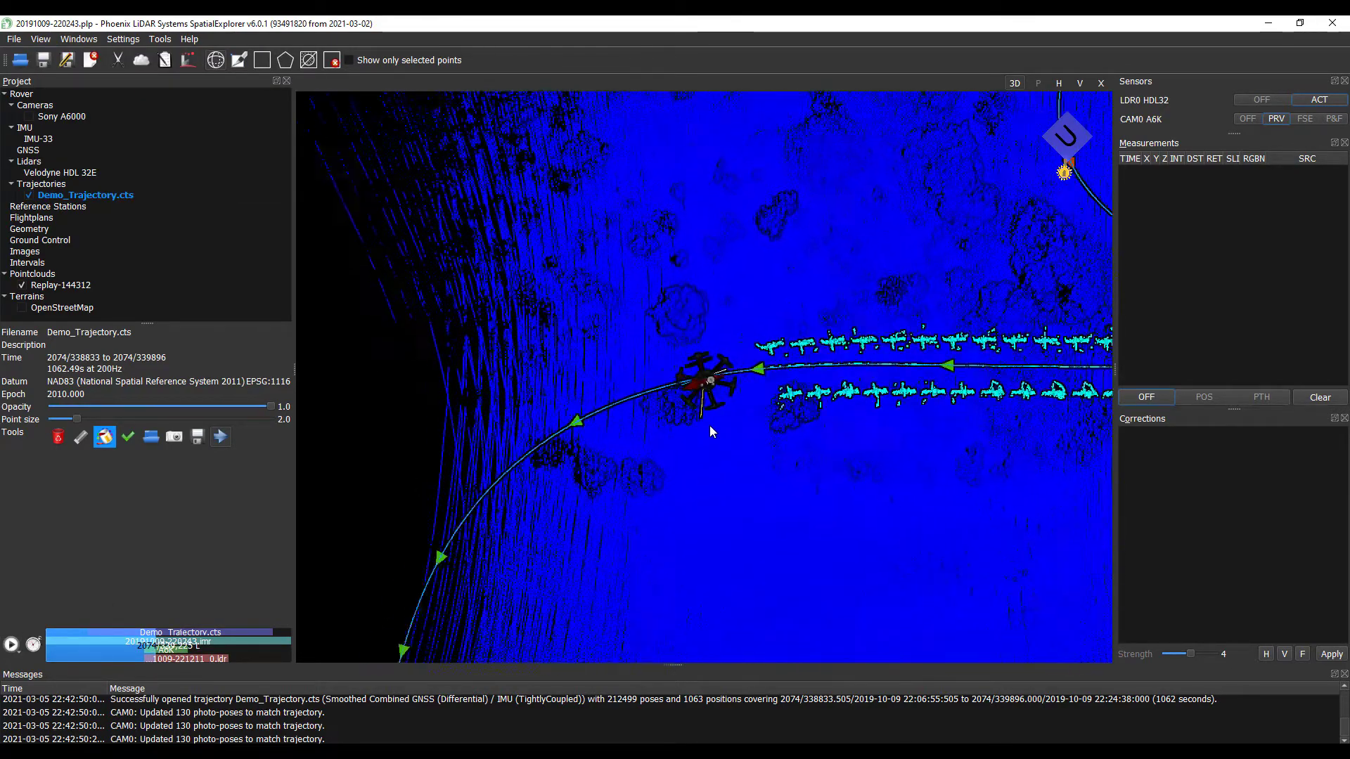
left_click_drag(560, 388, 568, 235)
scroll(627, 350, "up", 3)
scroll(626, 350, "up", 2)
left_click_drag(652, 331, 630, 306)
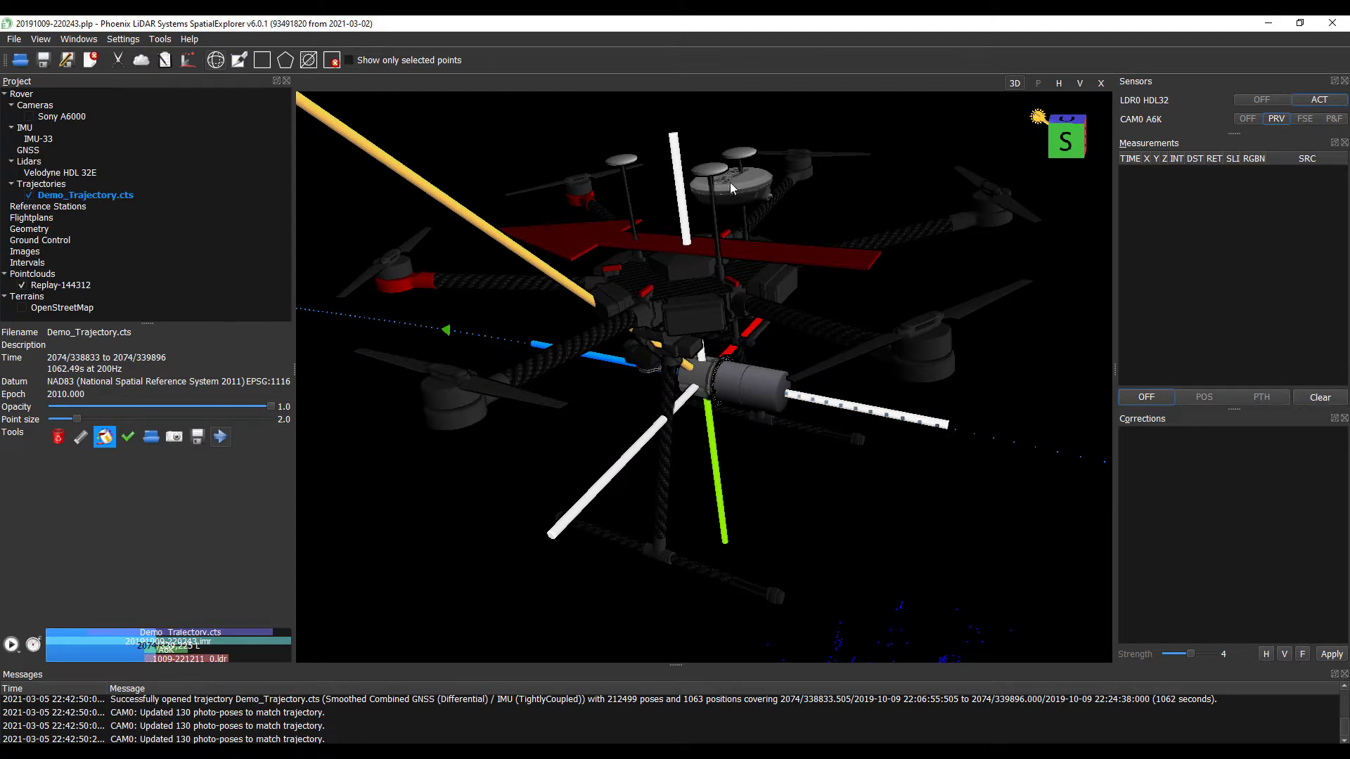
left_click_drag(726, 169, 751, 383)
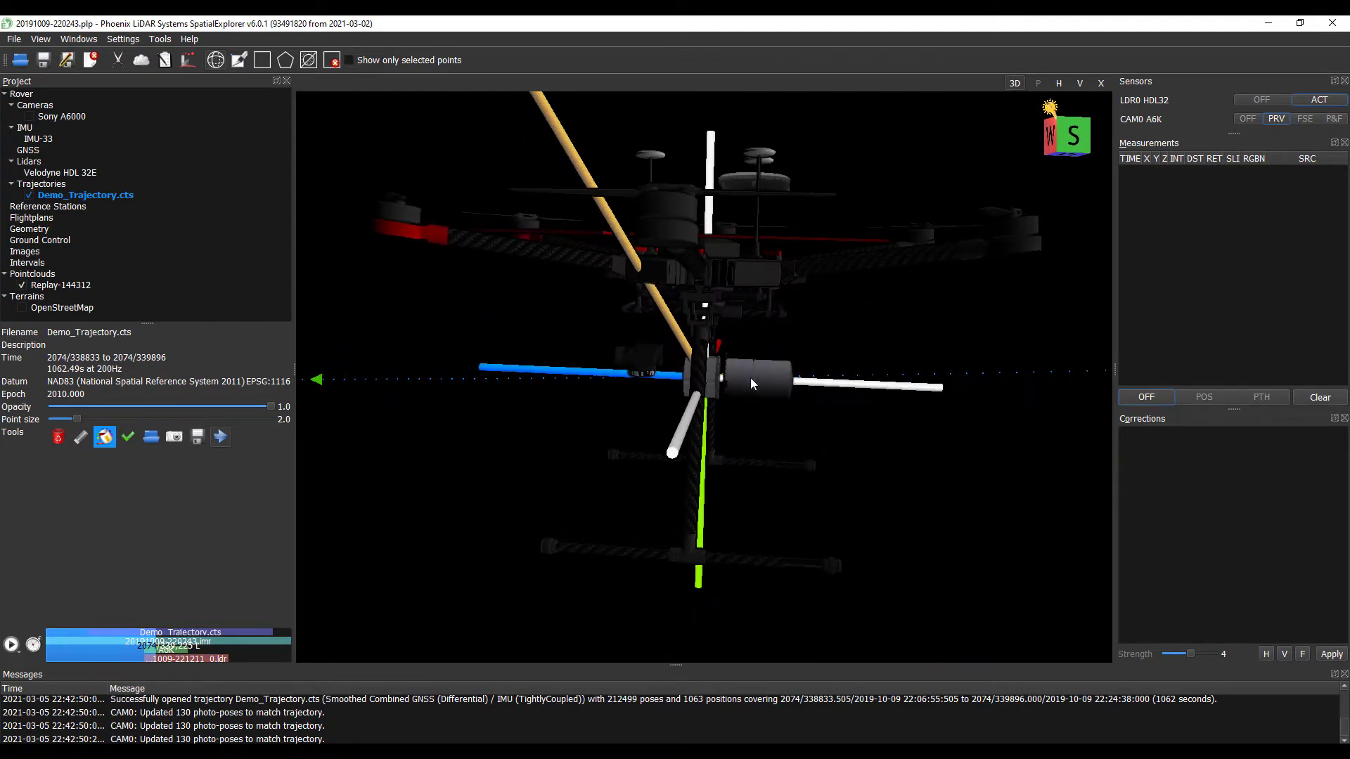
scroll(594, 336, "up", 3)
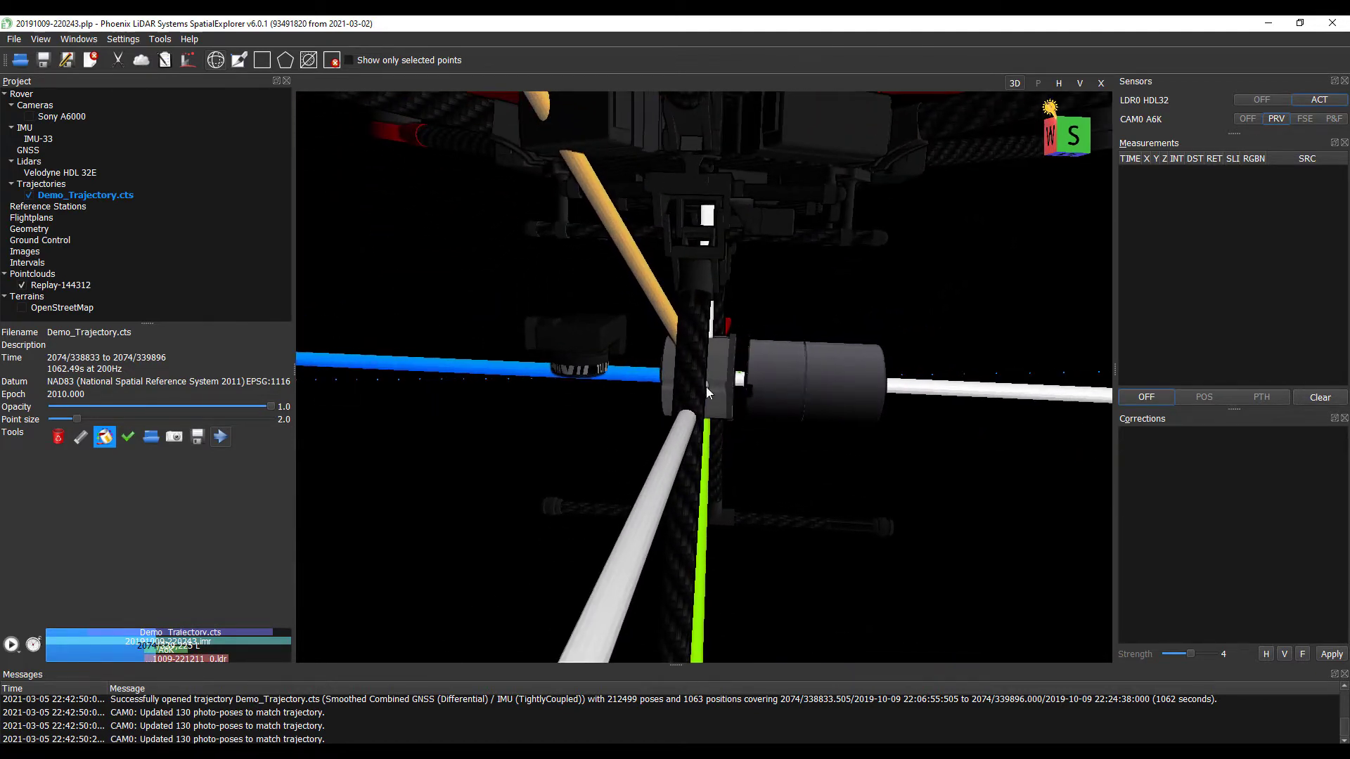
left_click_drag(707, 393, 883, 346)
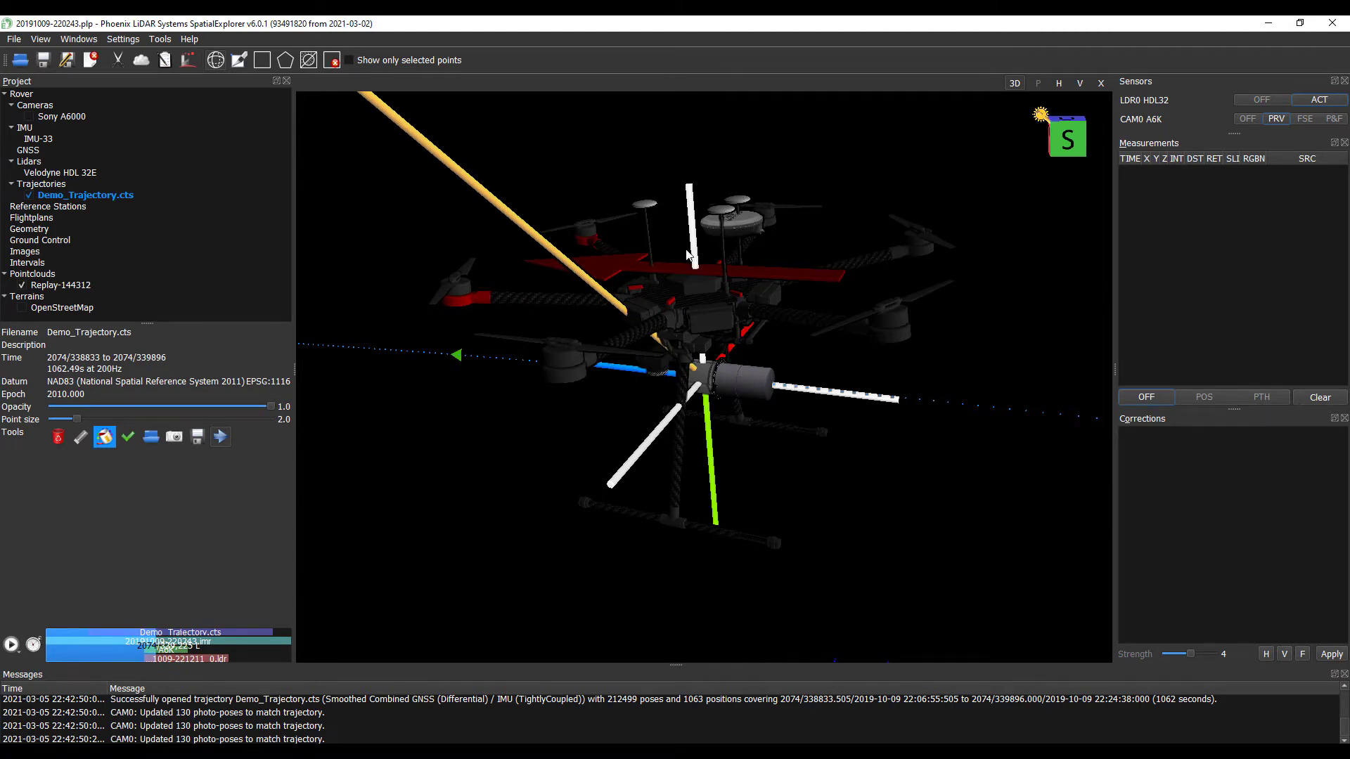
Step: Delete the point cloud created by the replay
left_click(60, 285)
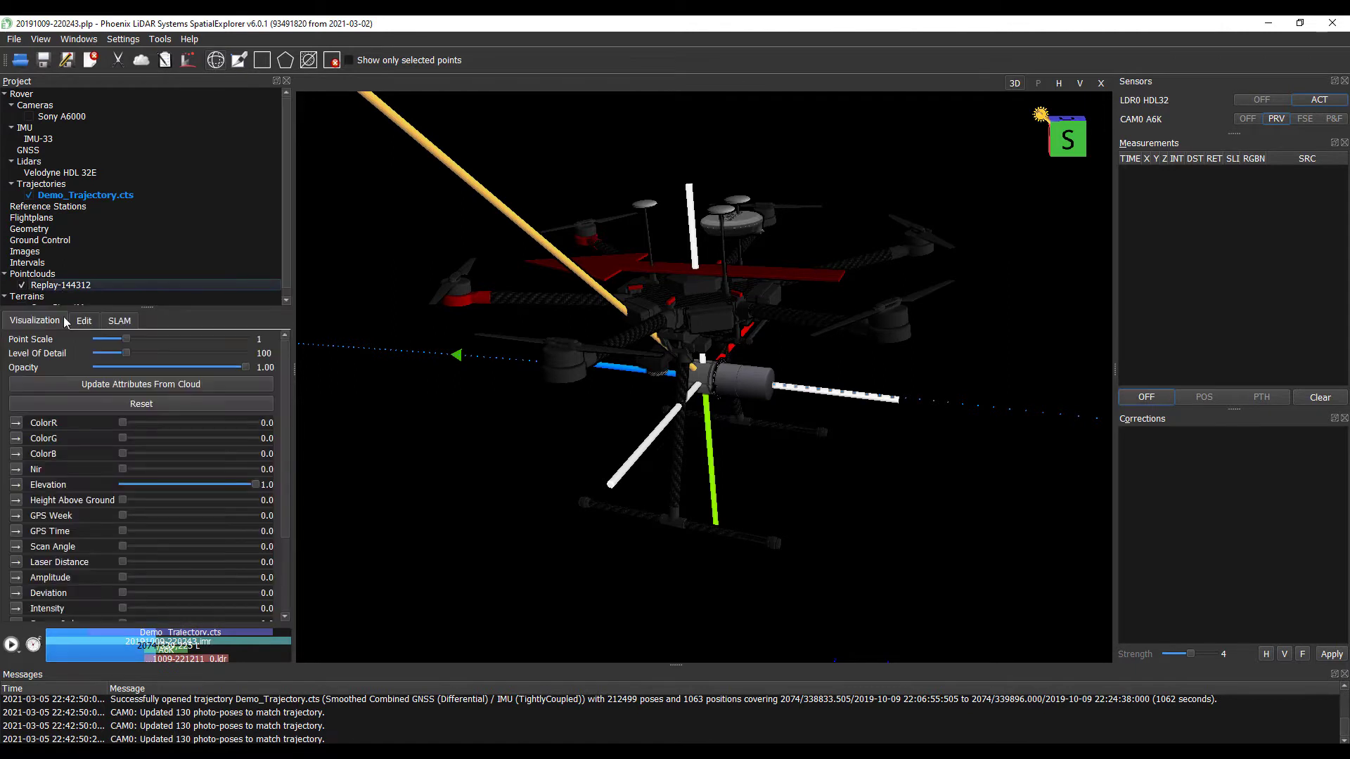
left_click(84, 337)
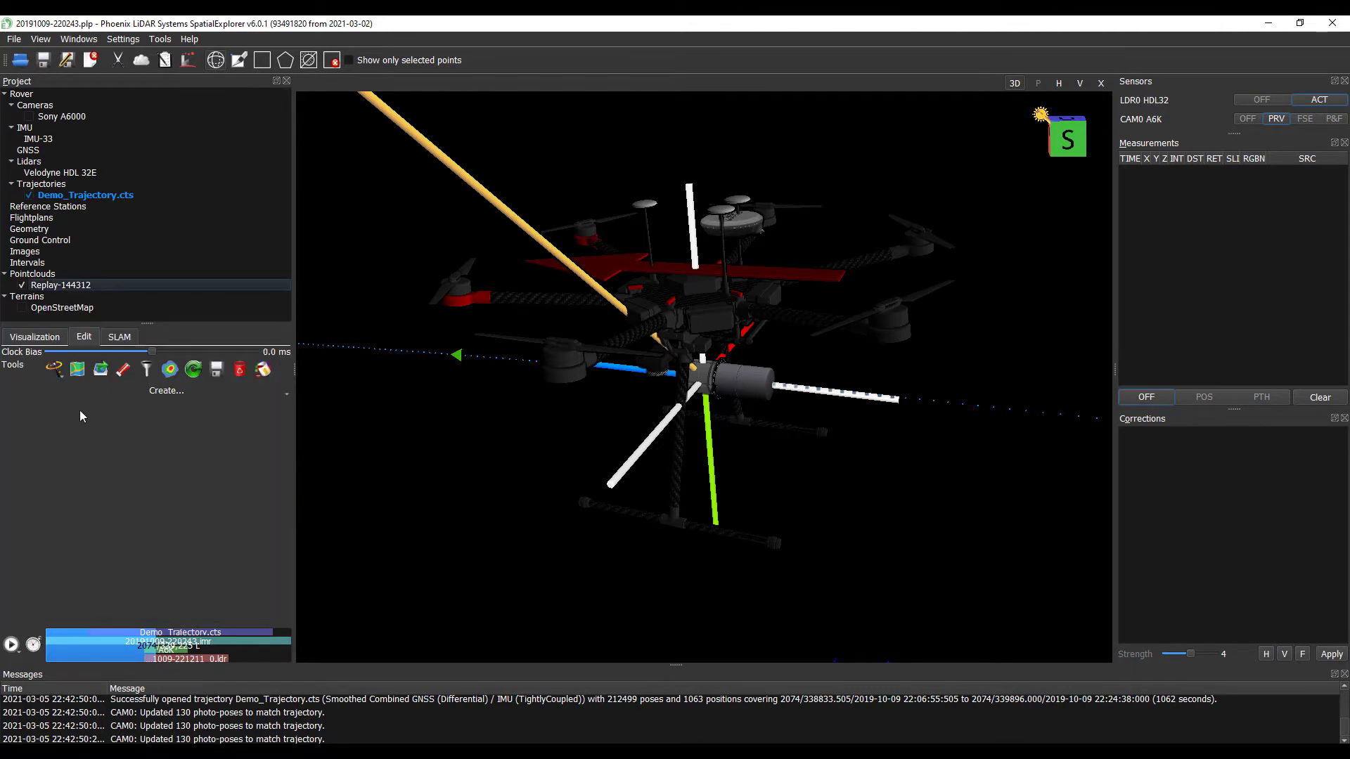
left_click(239, 370)
left_click(680, 398)
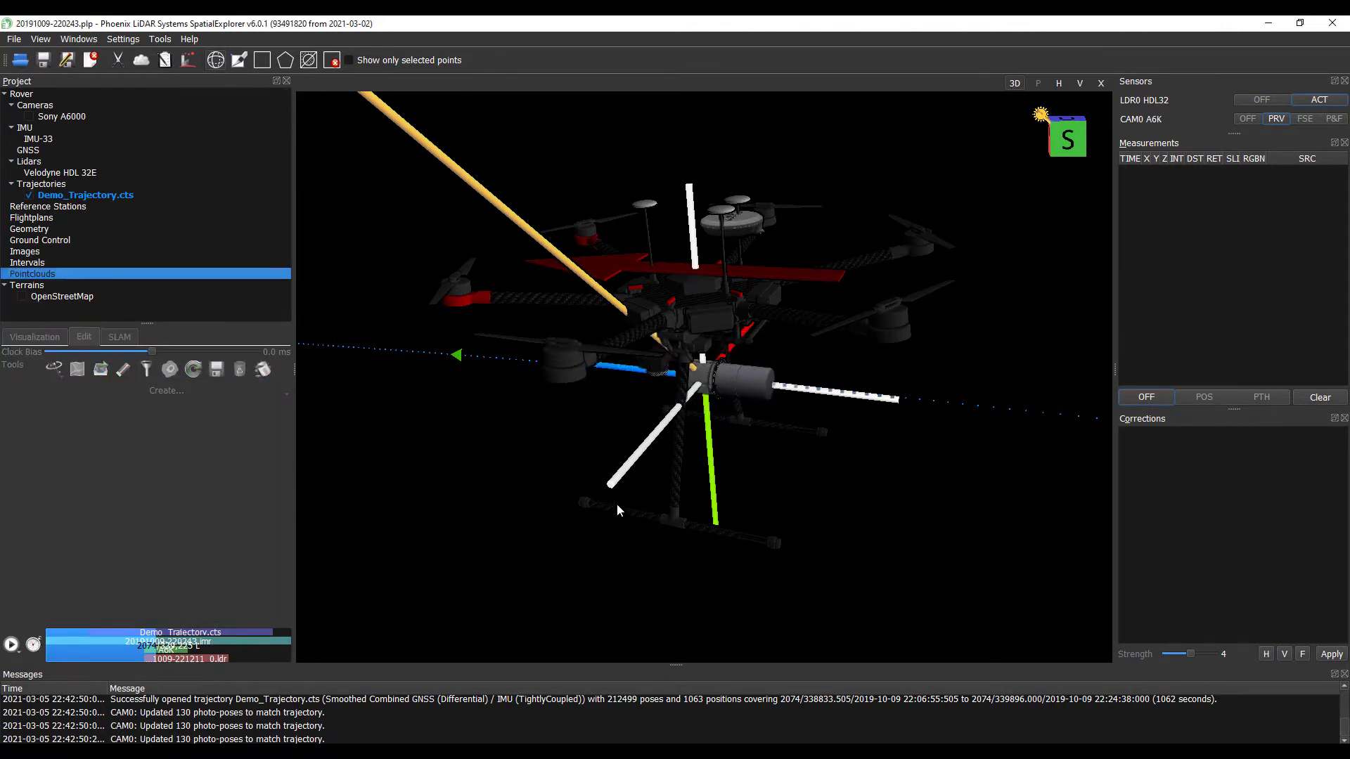
Step: AutoSplit Demo_Trajectory.cts into intervals named Flightlines, using the default criteria with LiDAR coverage required
scroll(617, 504, "down", 10)
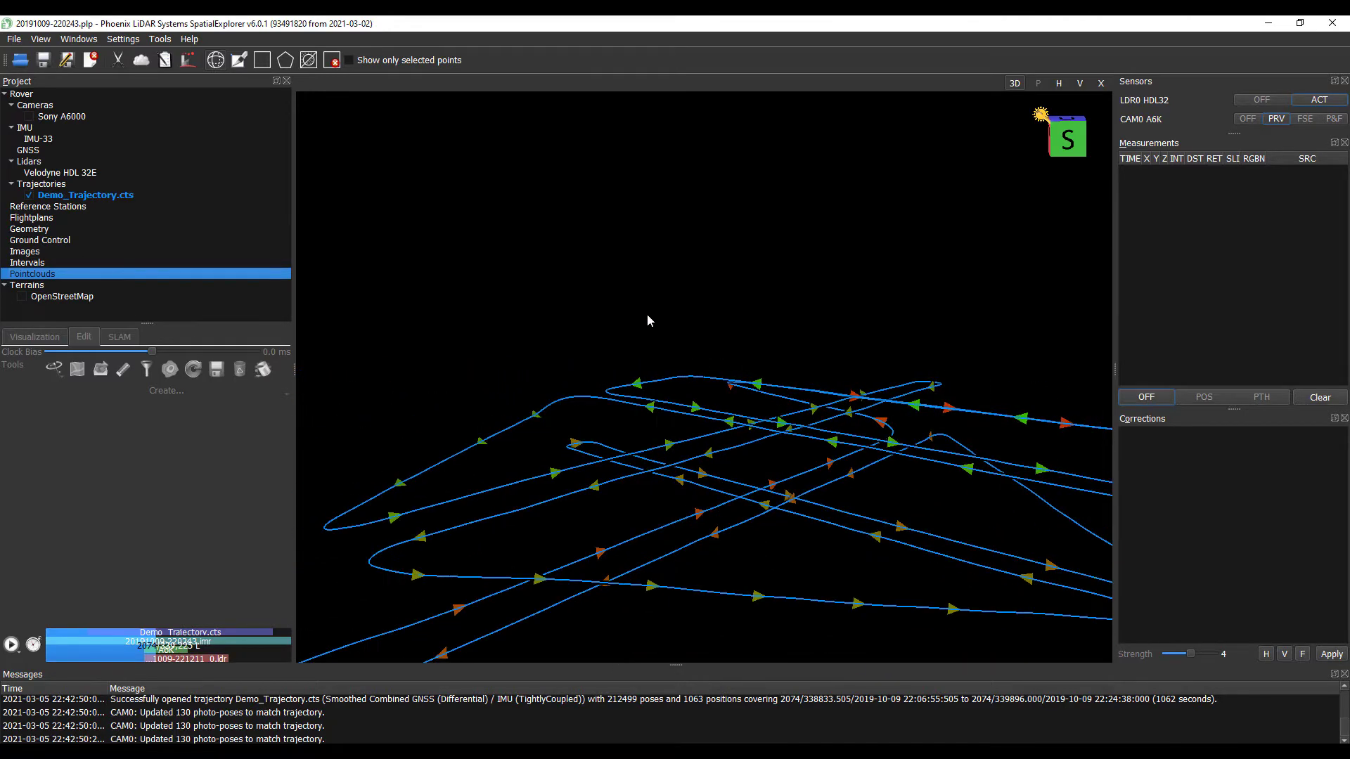
left_click_drag(647, 320, 619, 394)
left_click(74, 195)
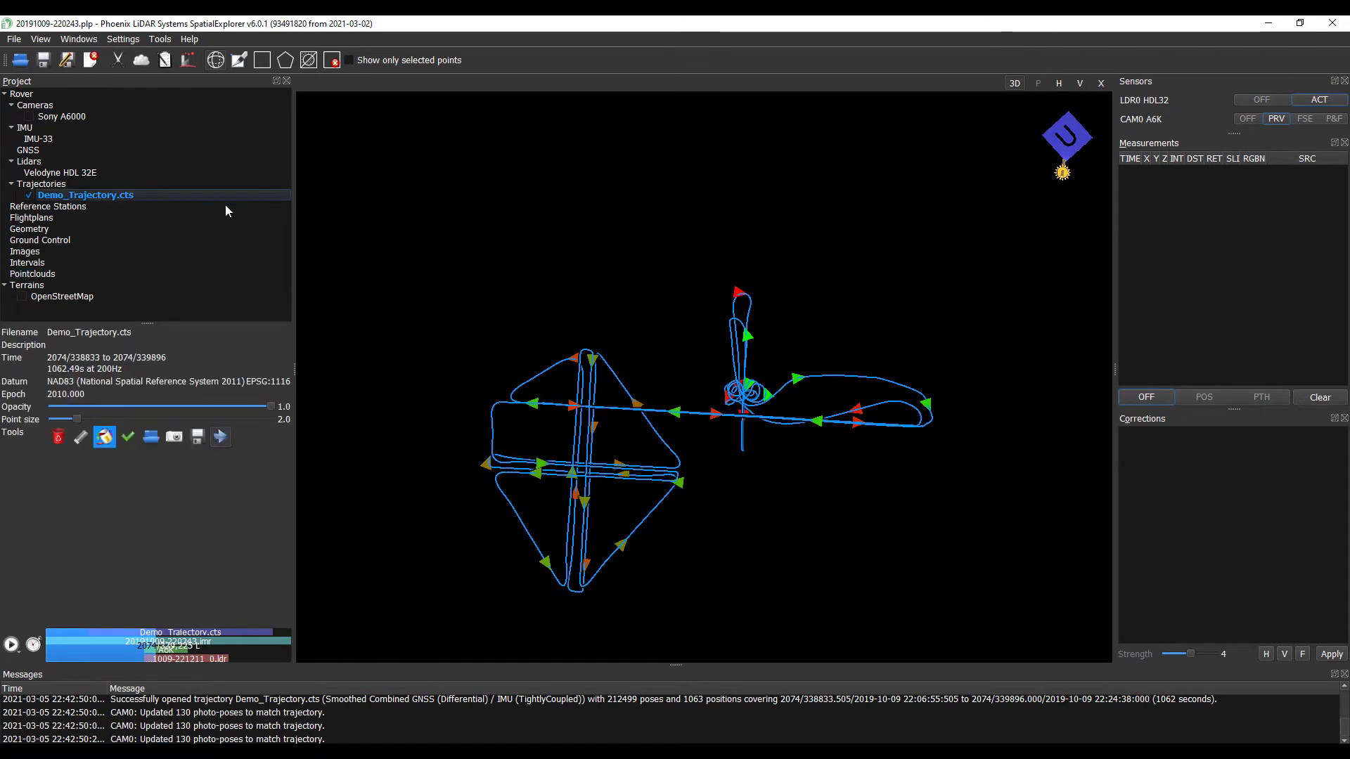
left_click(119, 61)
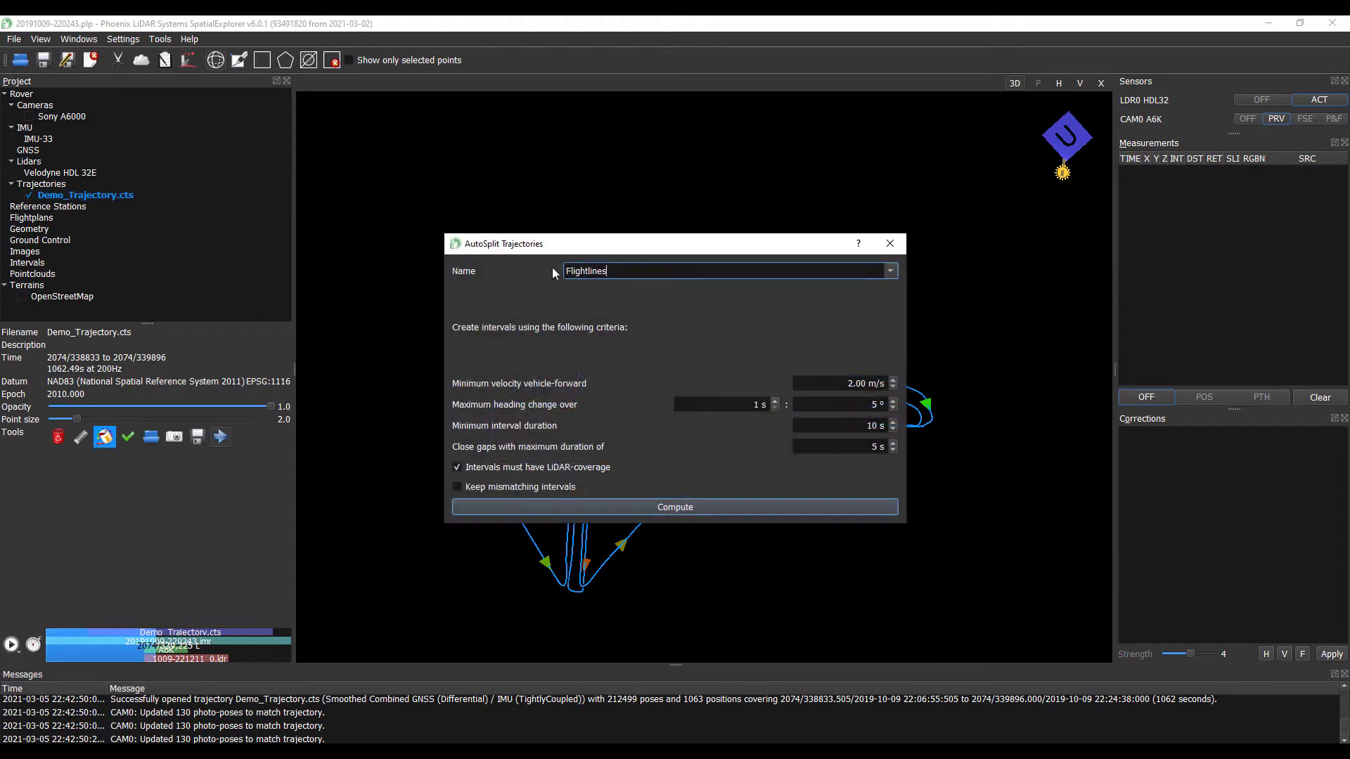
left_click_drag(567, 247, 426, 116)
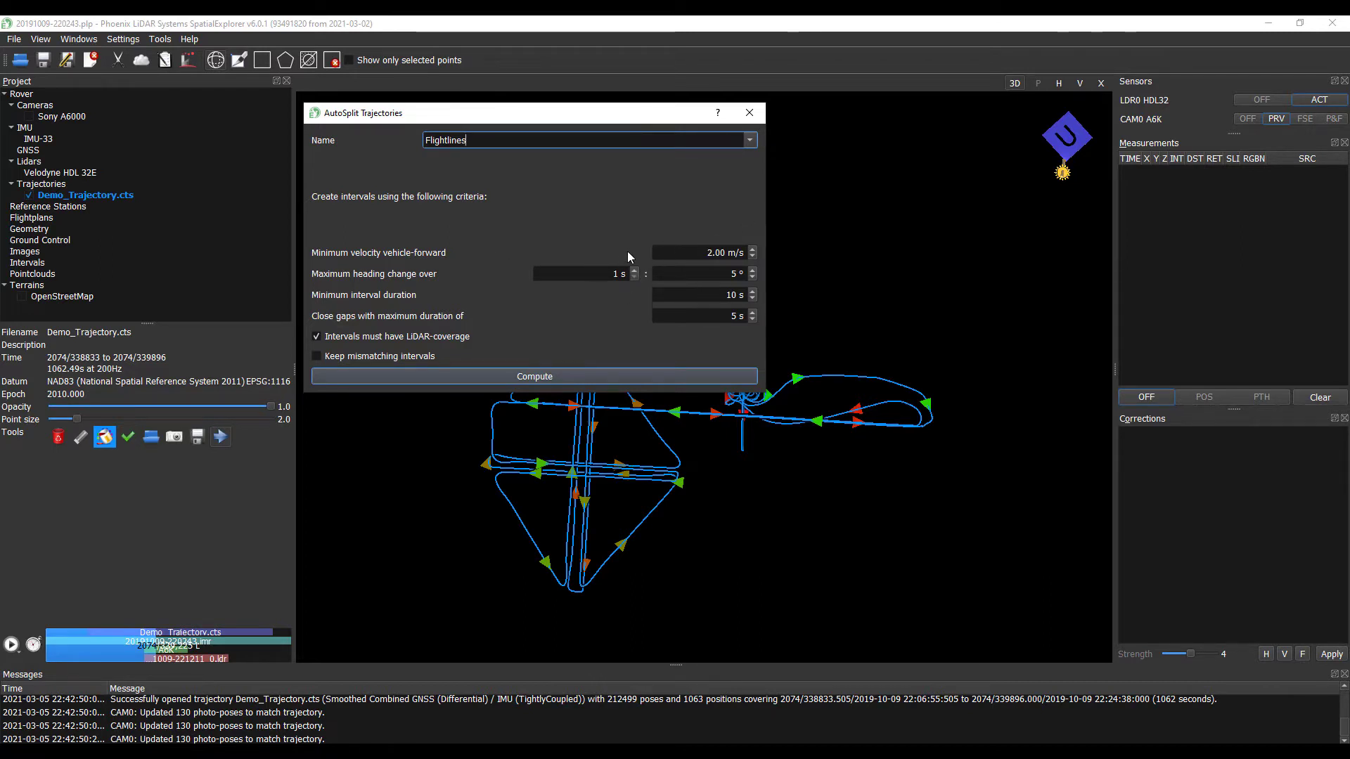
left_click(548, 377)
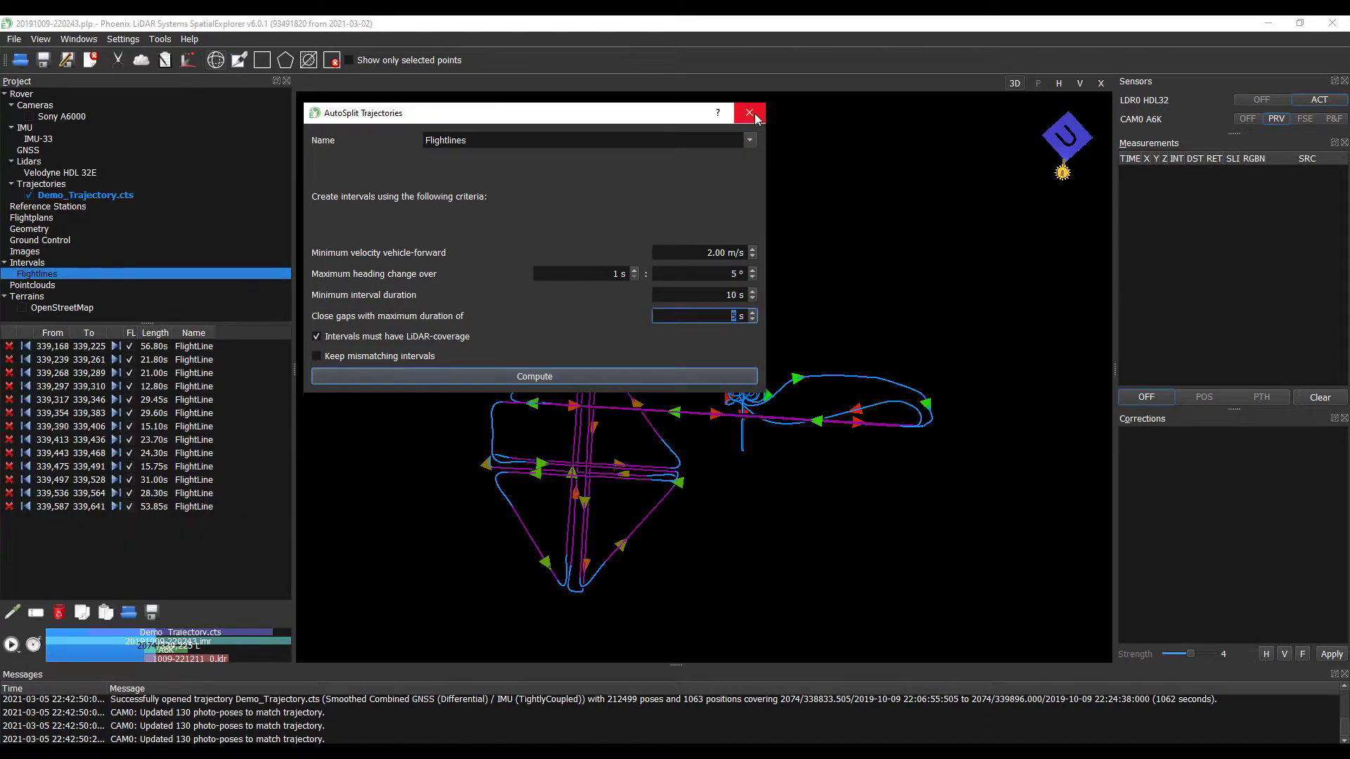
left_click(749, 113)
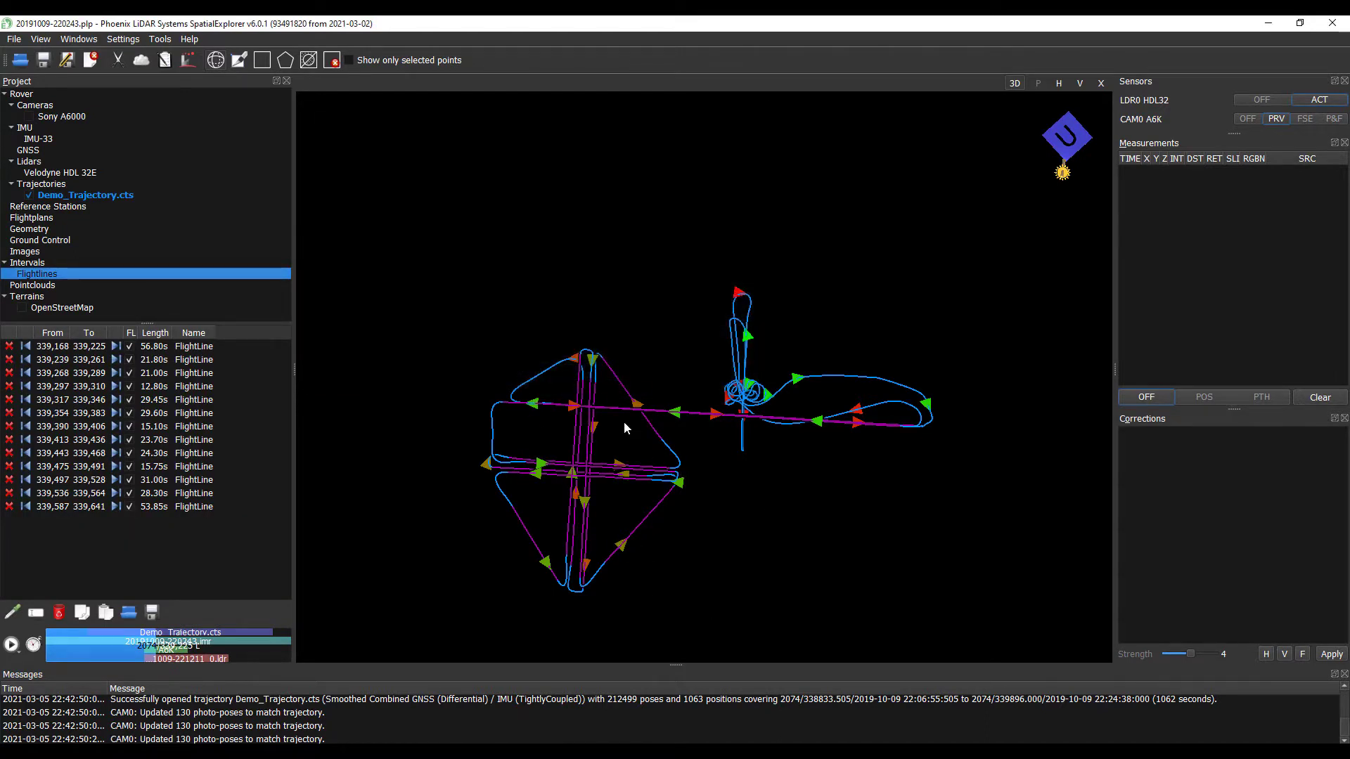
Step: Review the computed flight line intervals from the first to the last against the trajectory
left_click_drag(594, 528, 543, 464)
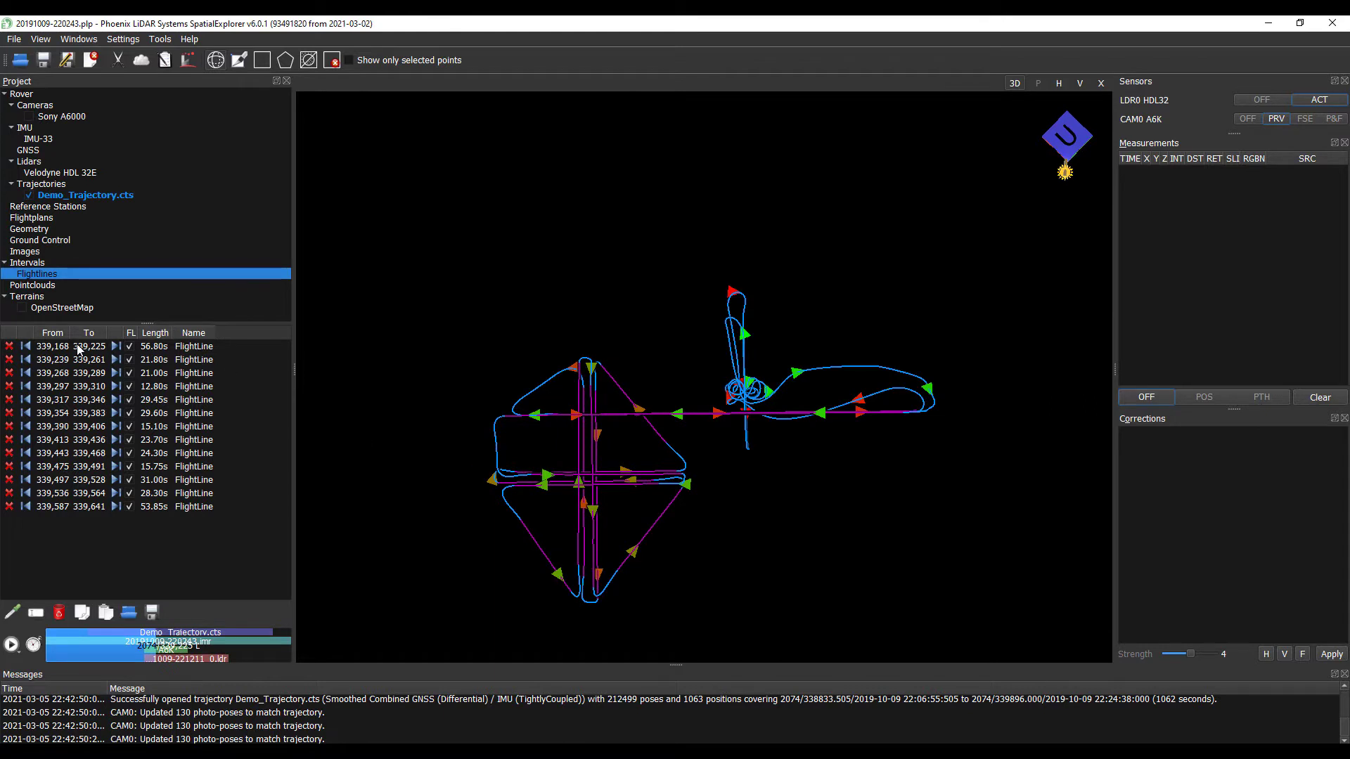
left_click_drag(77, 350, 82, 502)
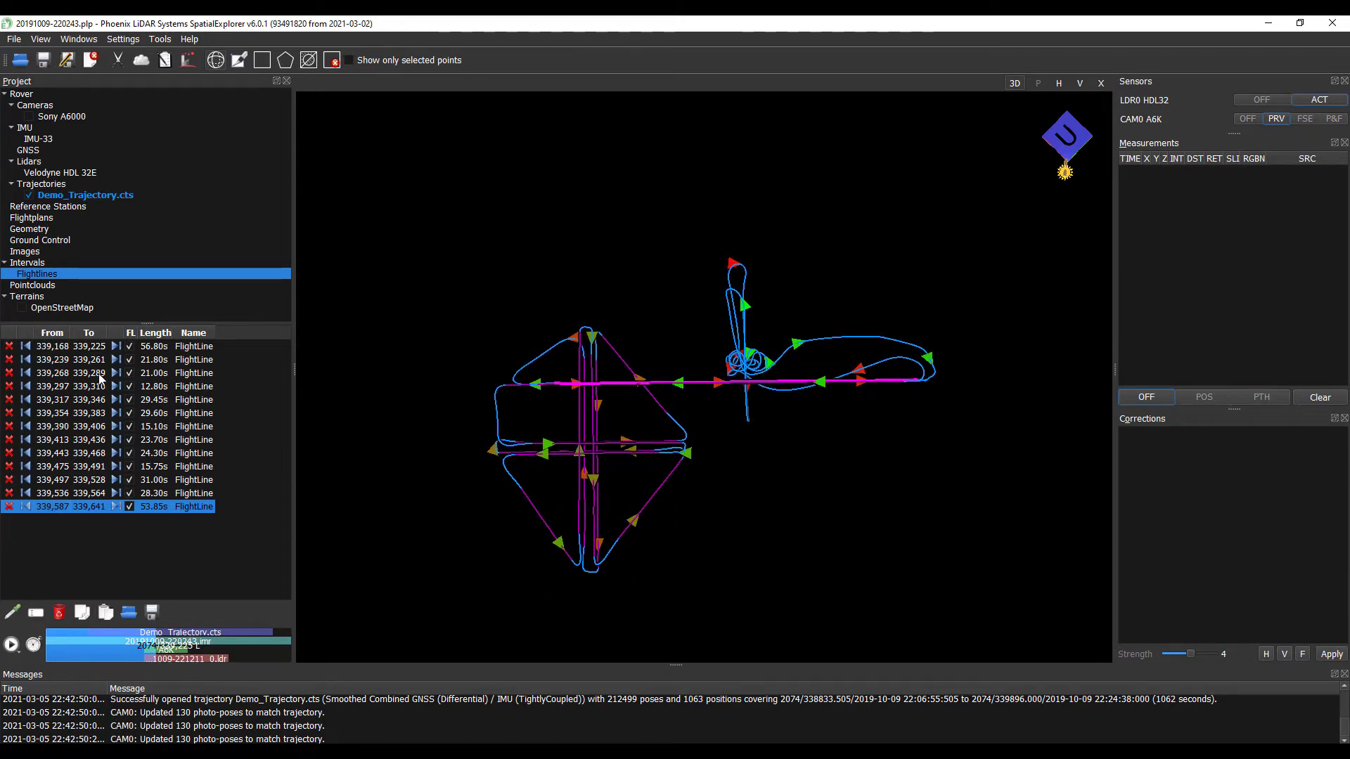
Step: Delete the three diagonal transit intervals of 12.80 s, 15.10 s and 15.75 s from Flightlines
left_click(49, 374)
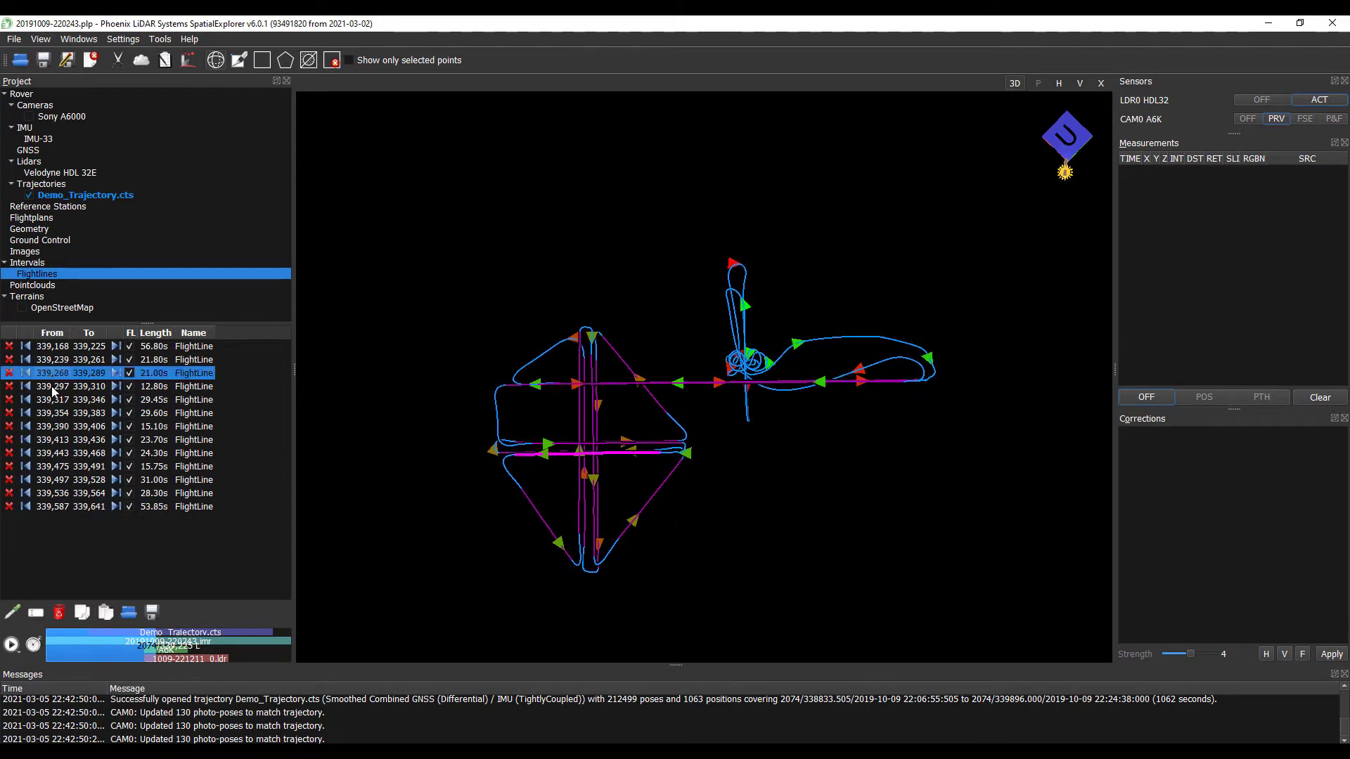
left_click(53, 388)
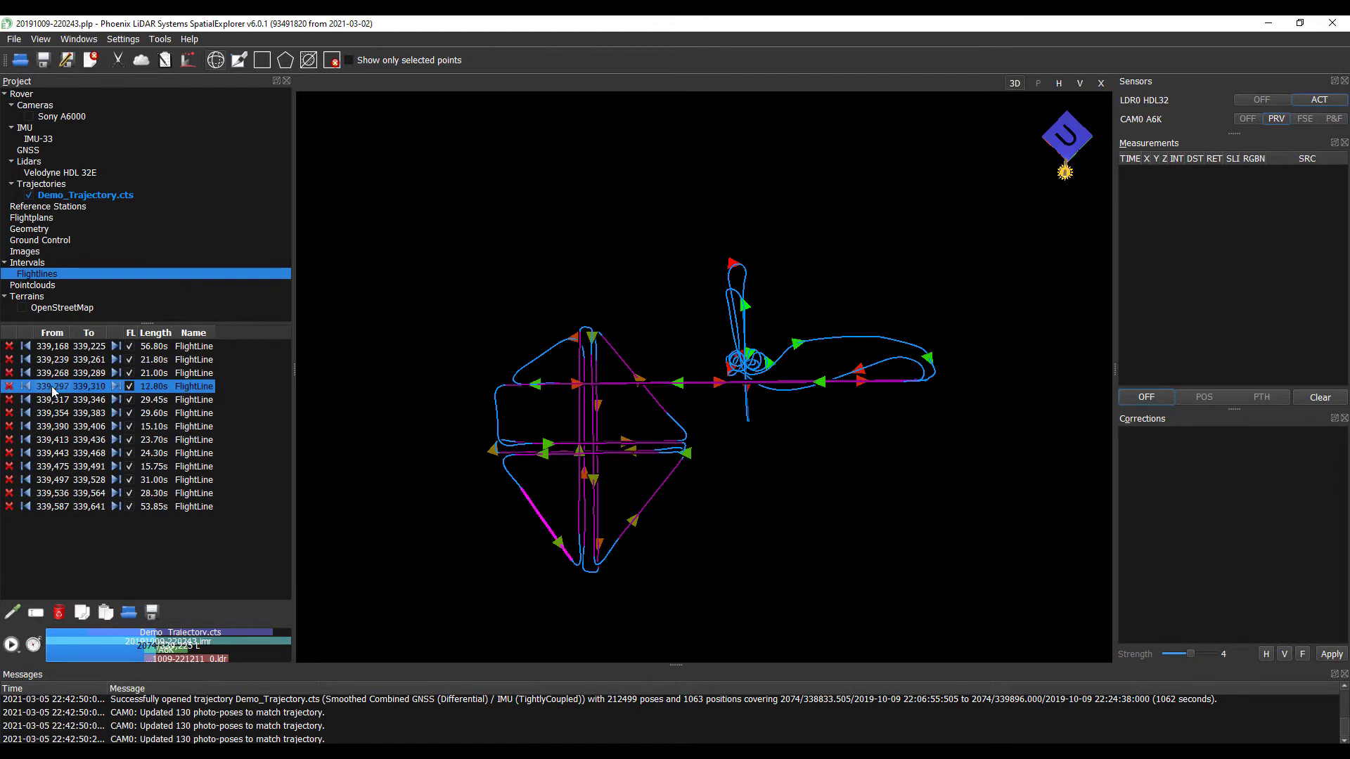
left_click(10, 386)
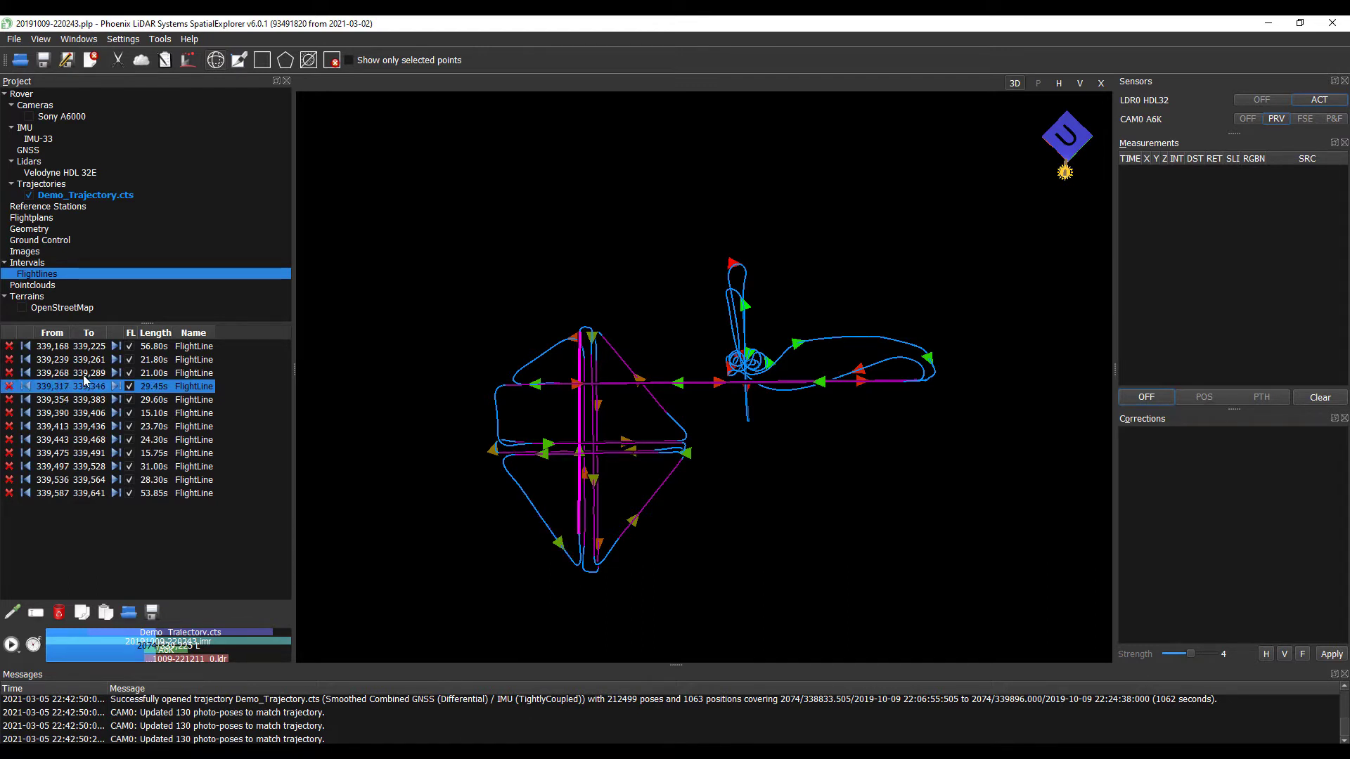
key("Down")
key("Down")
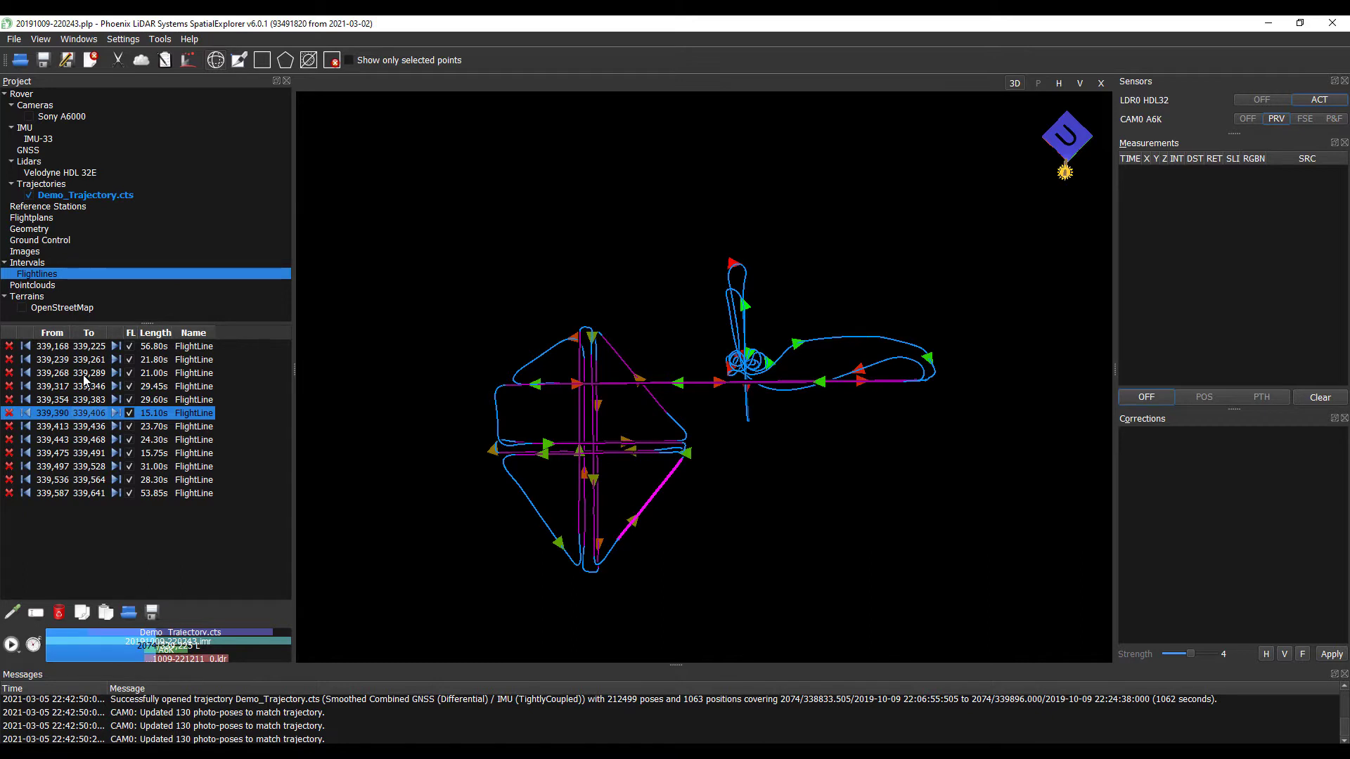
left_click(9, 412)
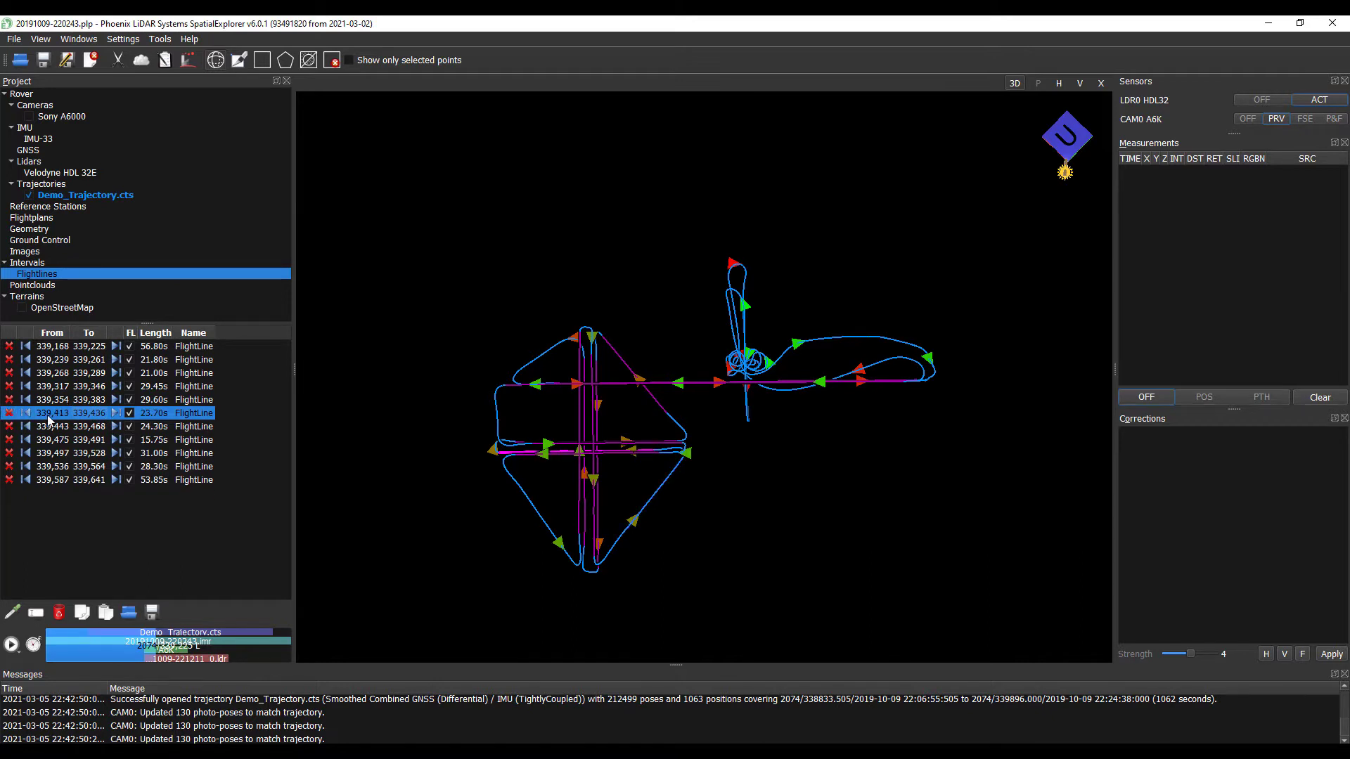
key("Down")
key("Down")
left_click(10, 439)
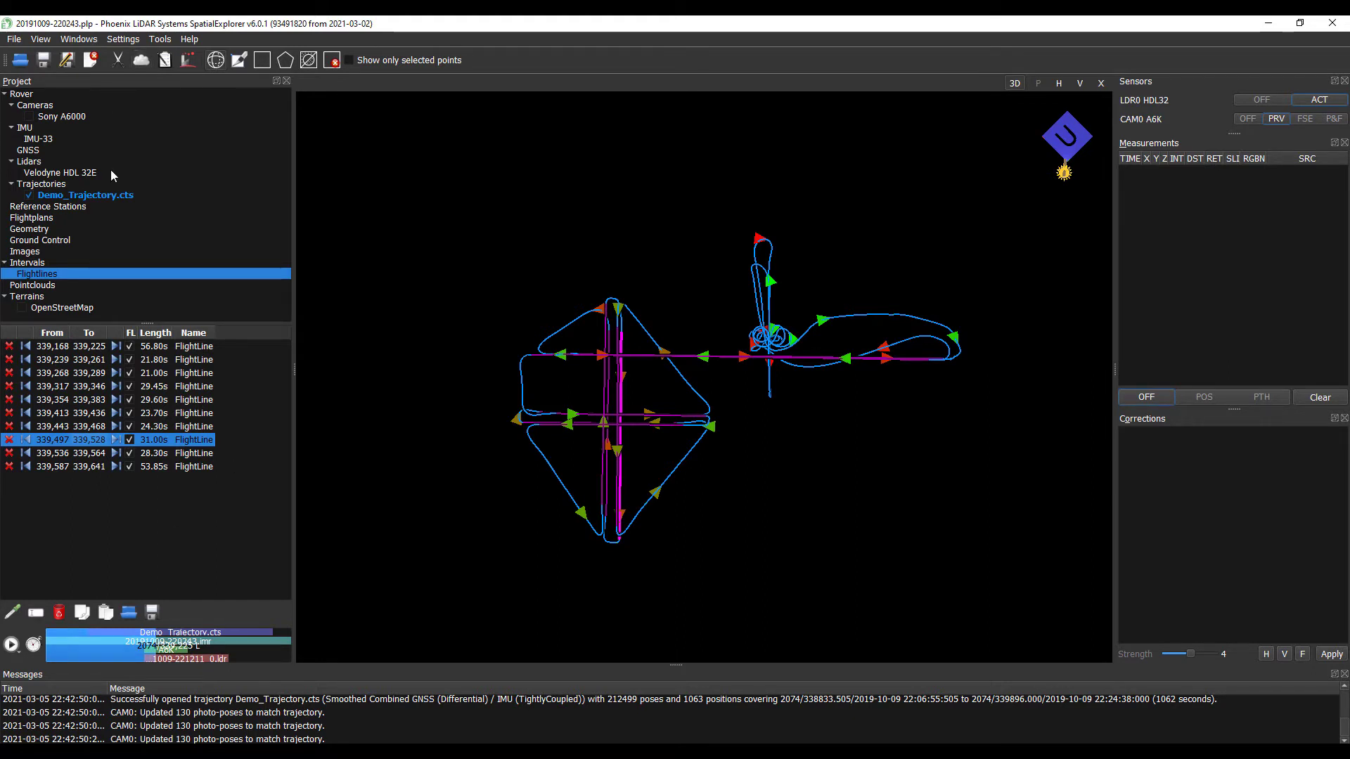
Step: Open the Velodyne HDL 32E settings and review its mounting transform and per-laser calibration values
left_click(79, 174)
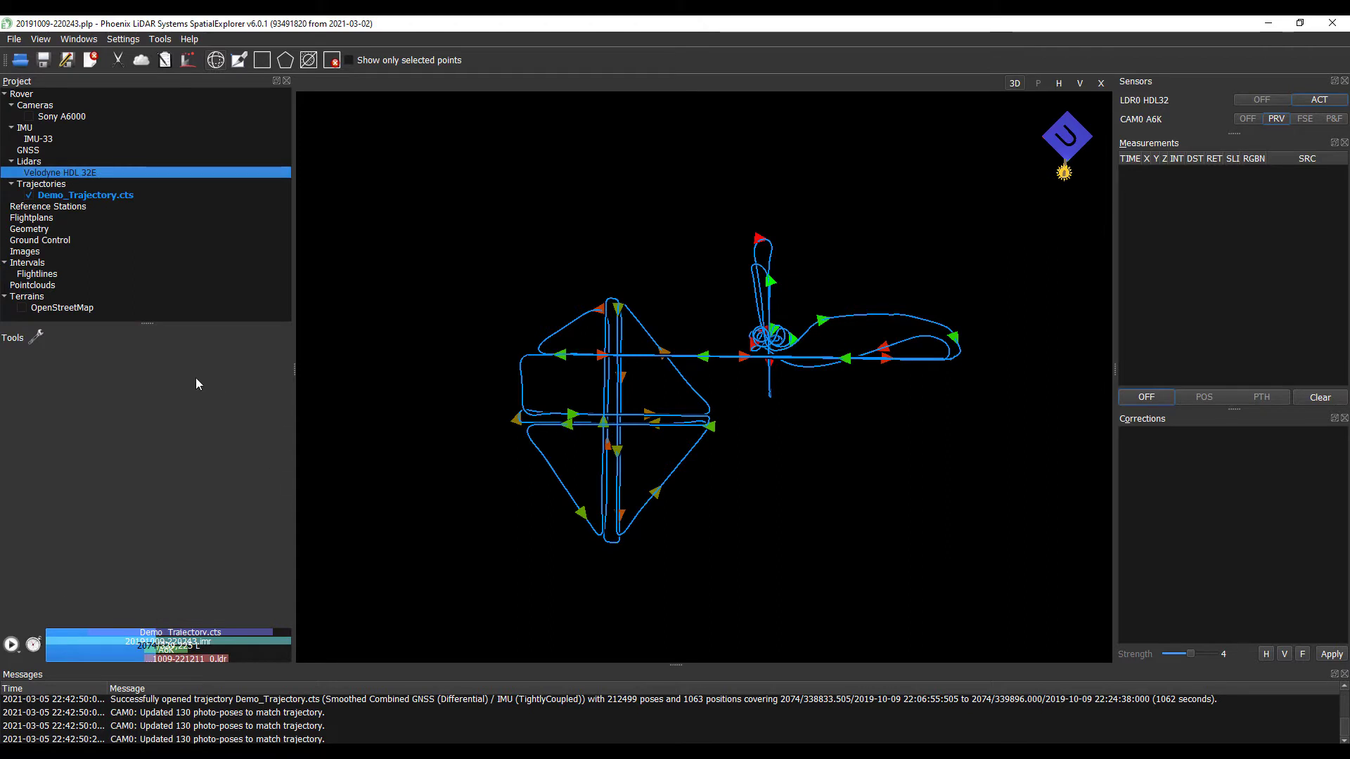
left_click(36, 338)
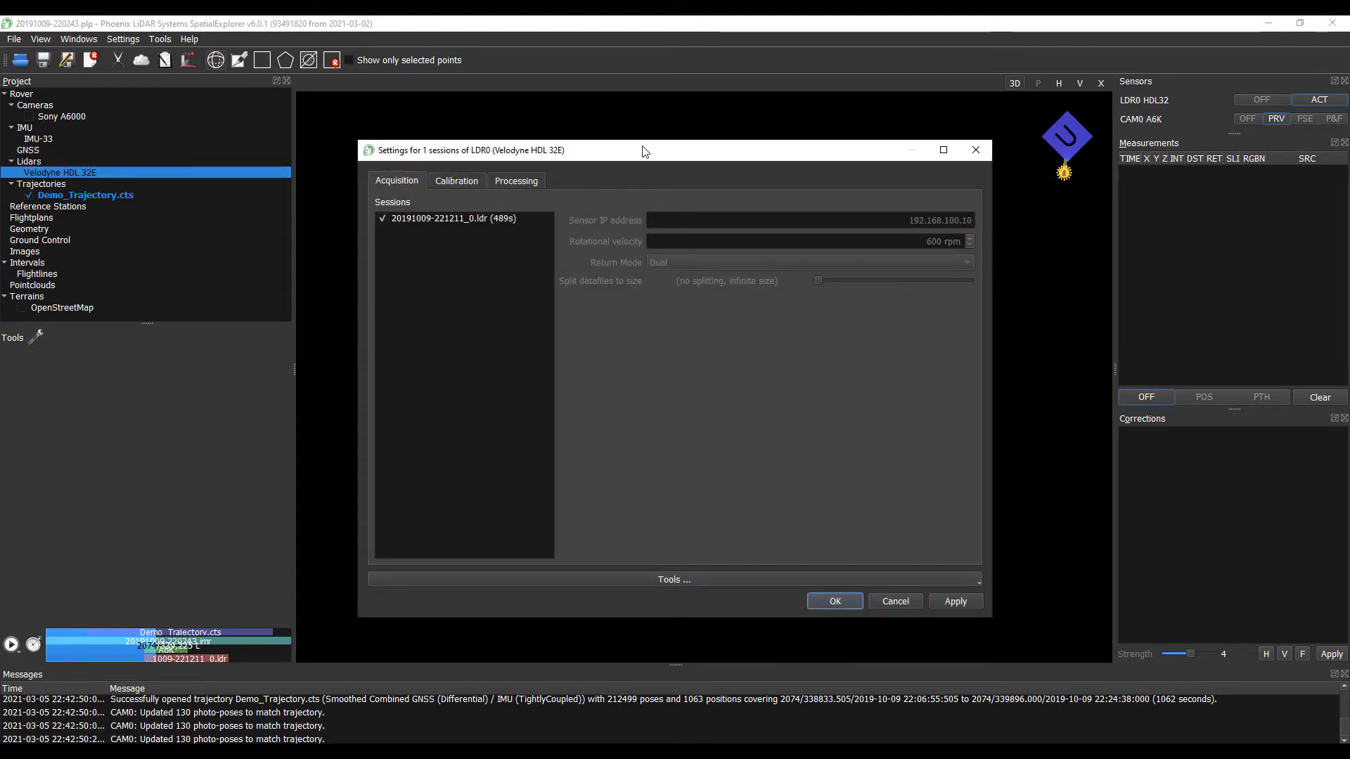
left_click(409, 196)
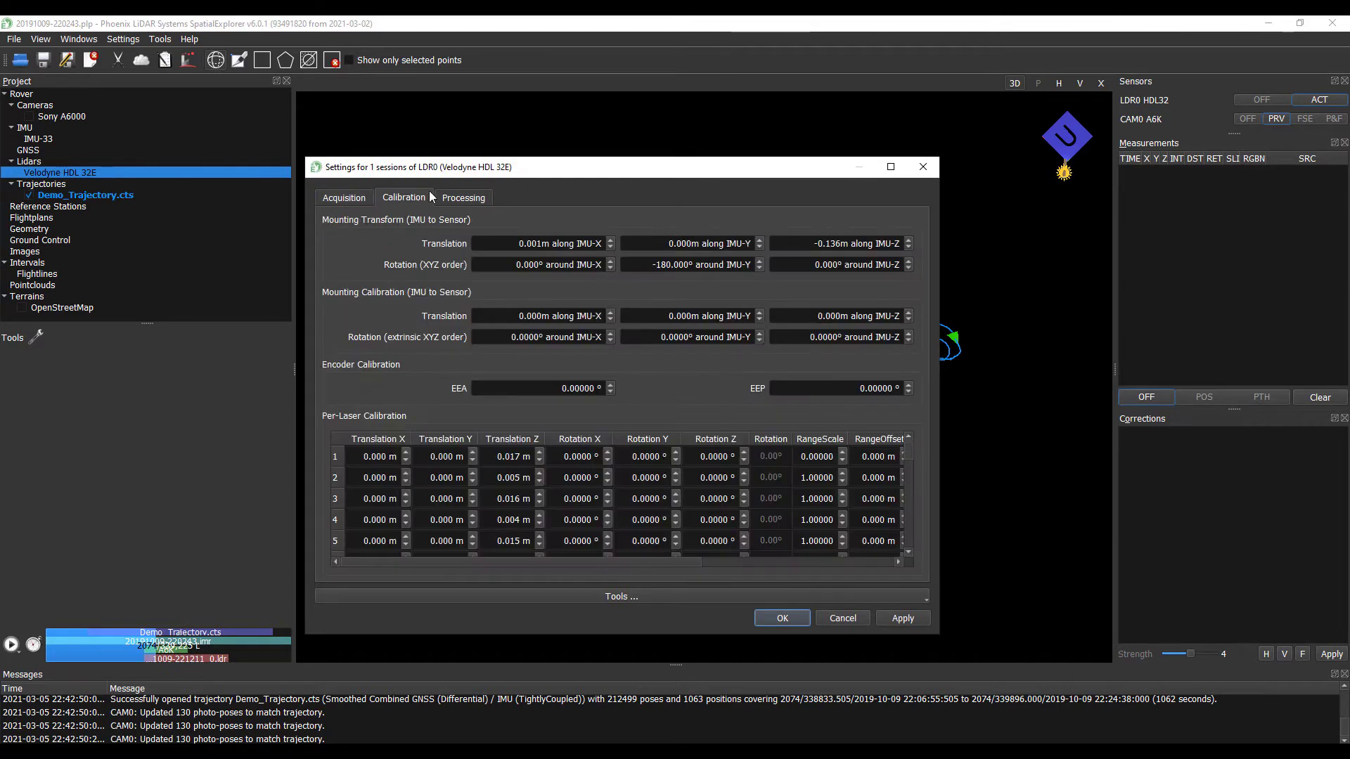
scroll(563, 563, "right", 5)
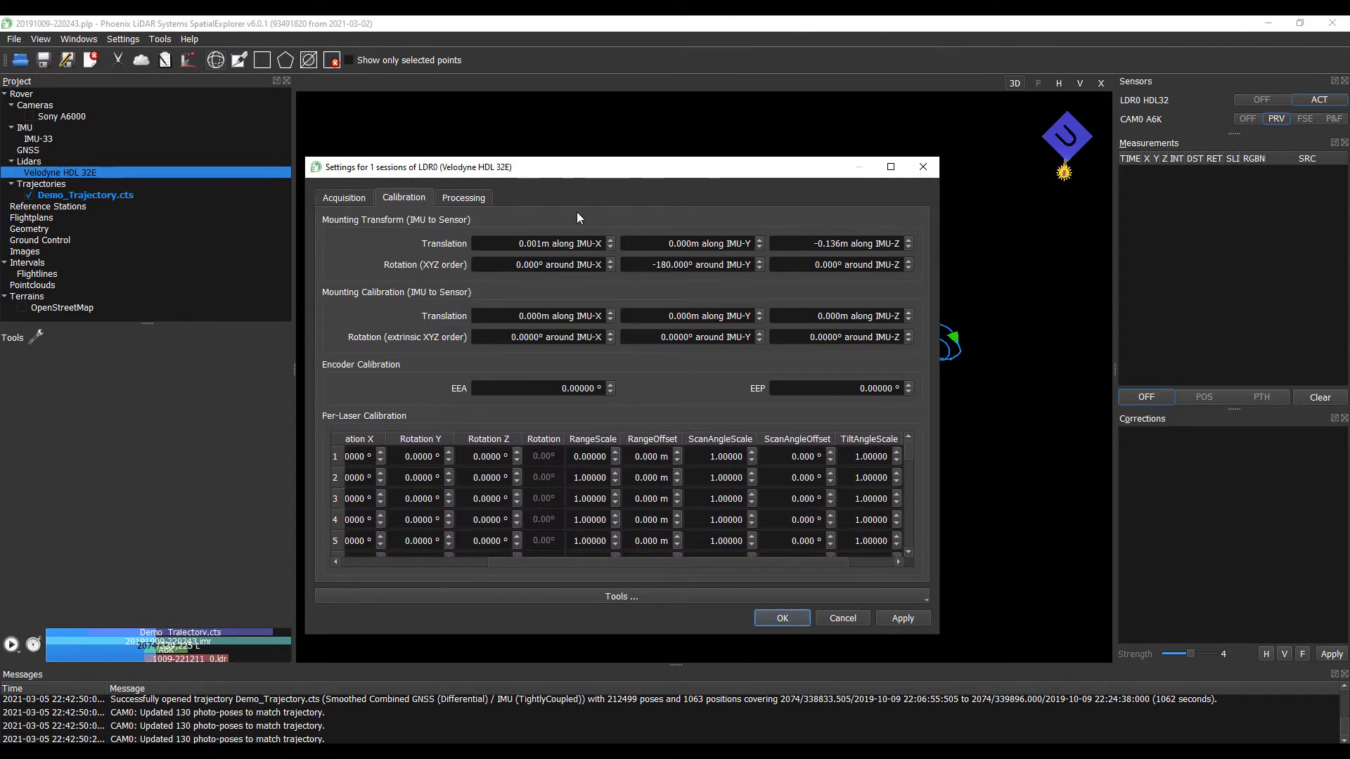
Step: Set the LiDAR processing filters to a 90-degree downward field of view and a 10.00 m near range, and apply them
left_click(456, 198)
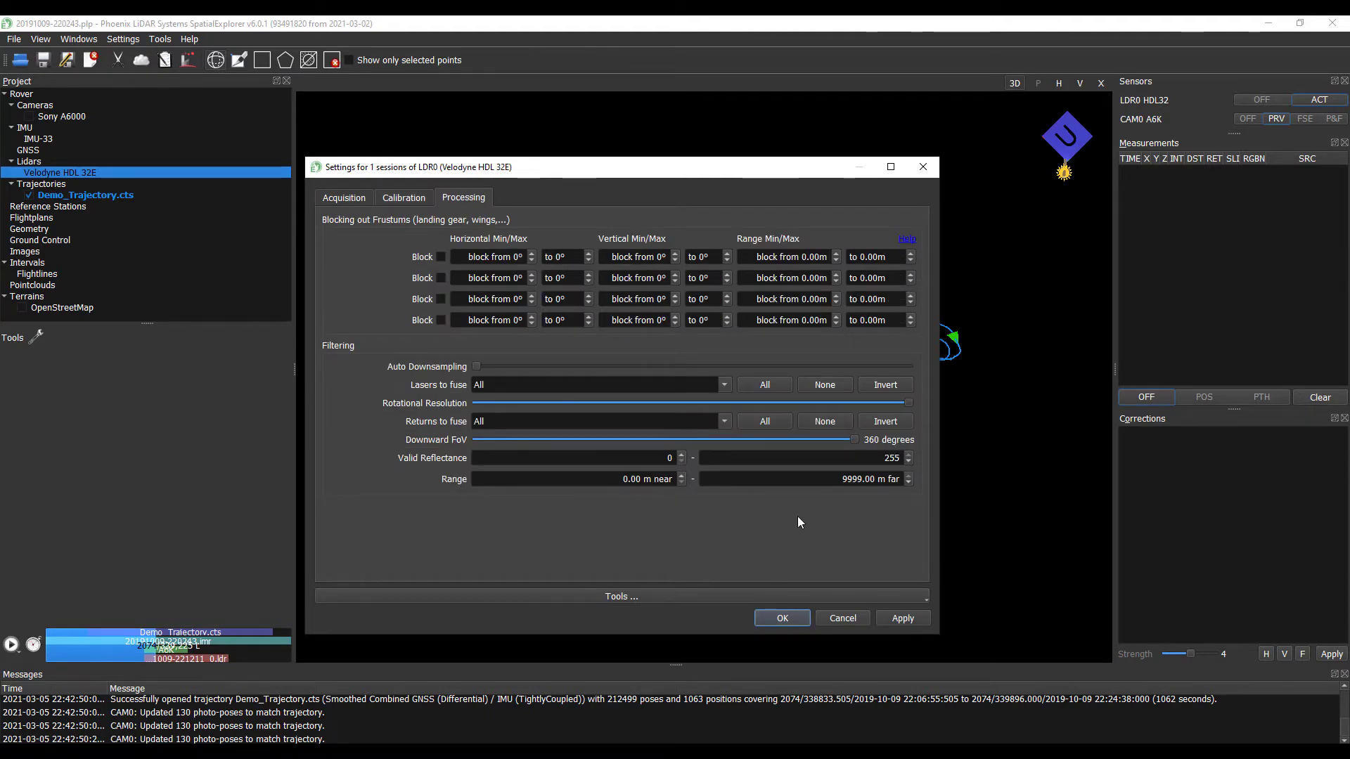
left_click_drag(858, 438, 573, 444)
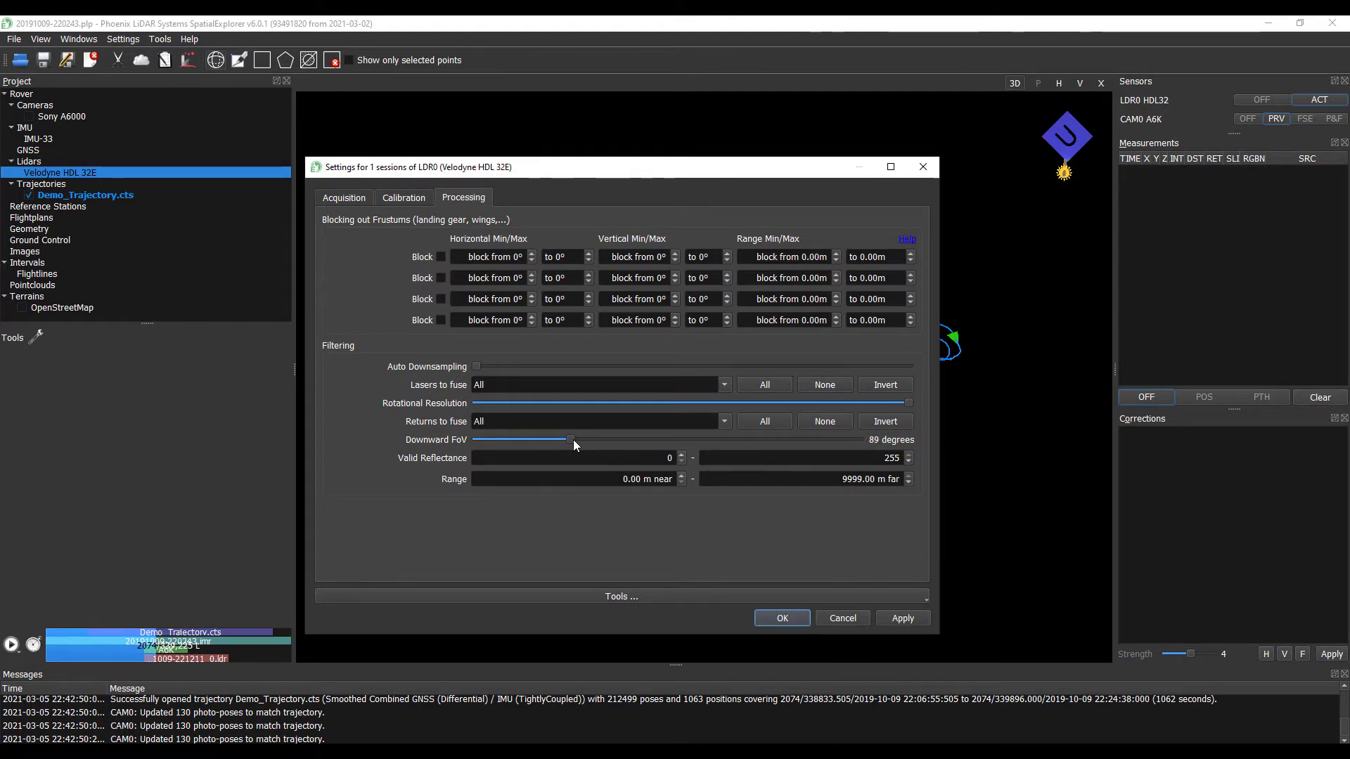
left_click(624, 479)
type("1")
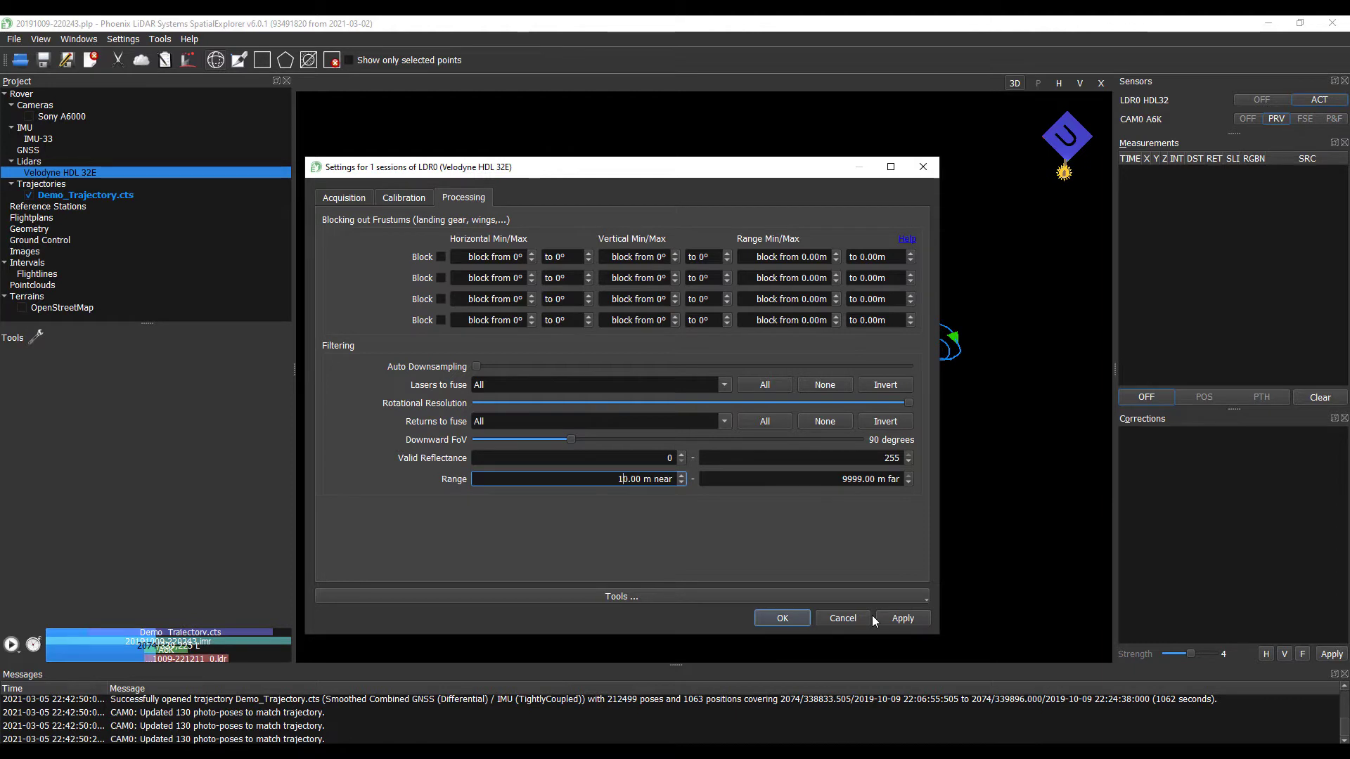
left_click(909, 623)
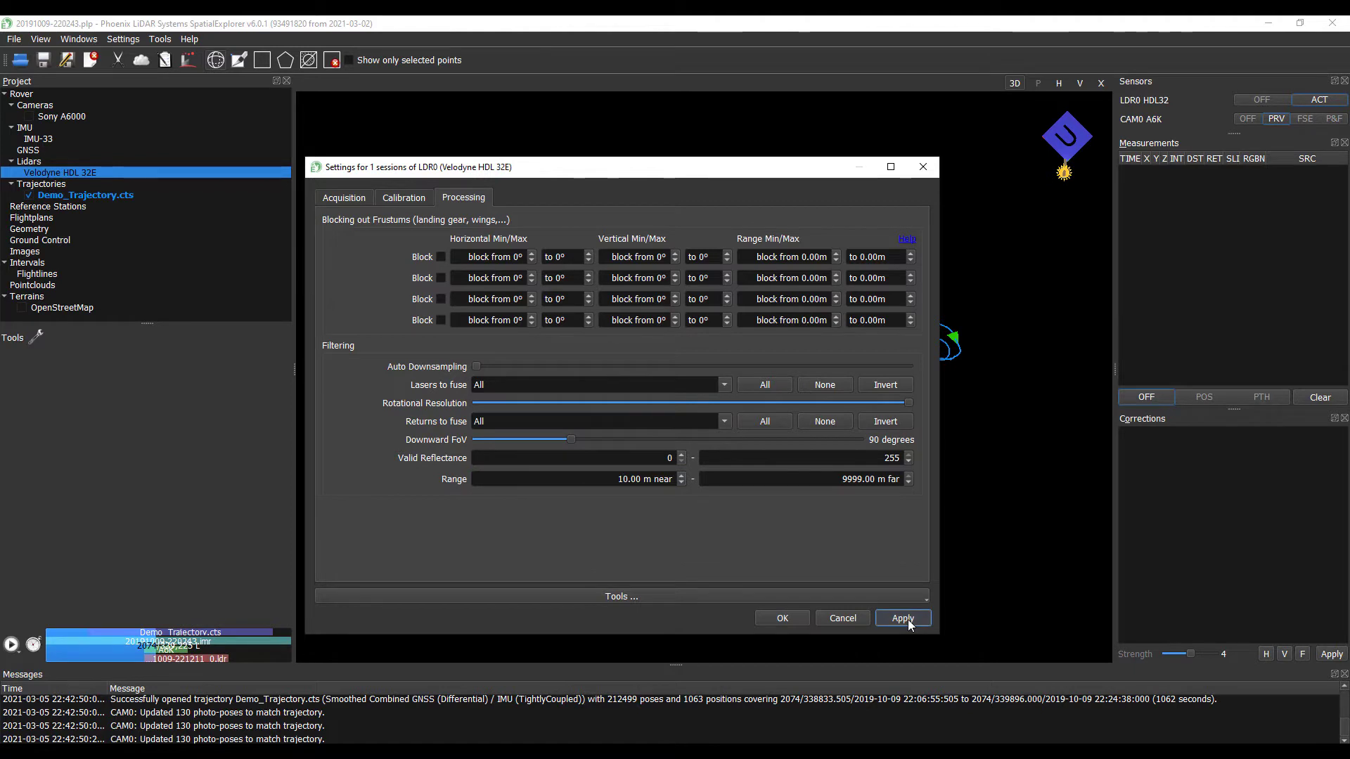
left_click(783, 618)
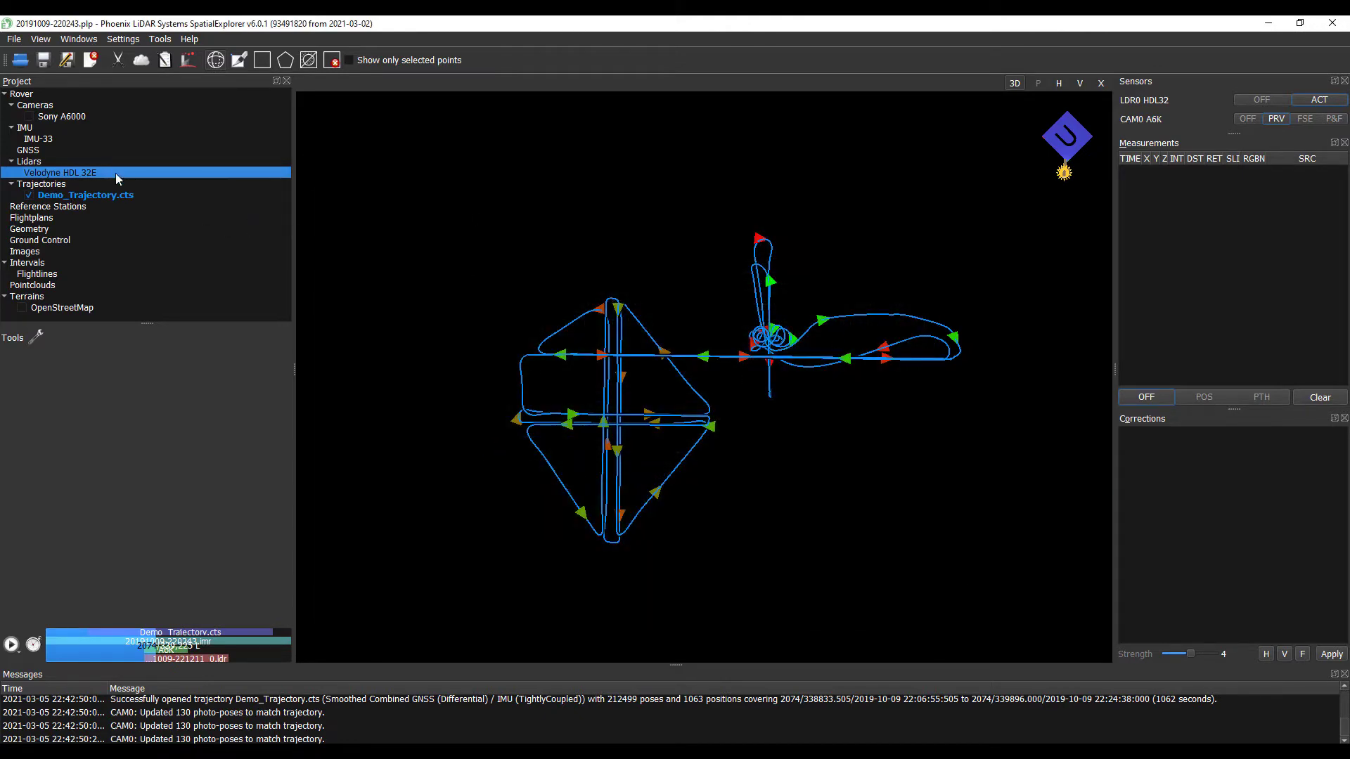
Step: Create the point cloud under the default cloud filename, fusing only the Flightlines intervals
left_click(111, 305)
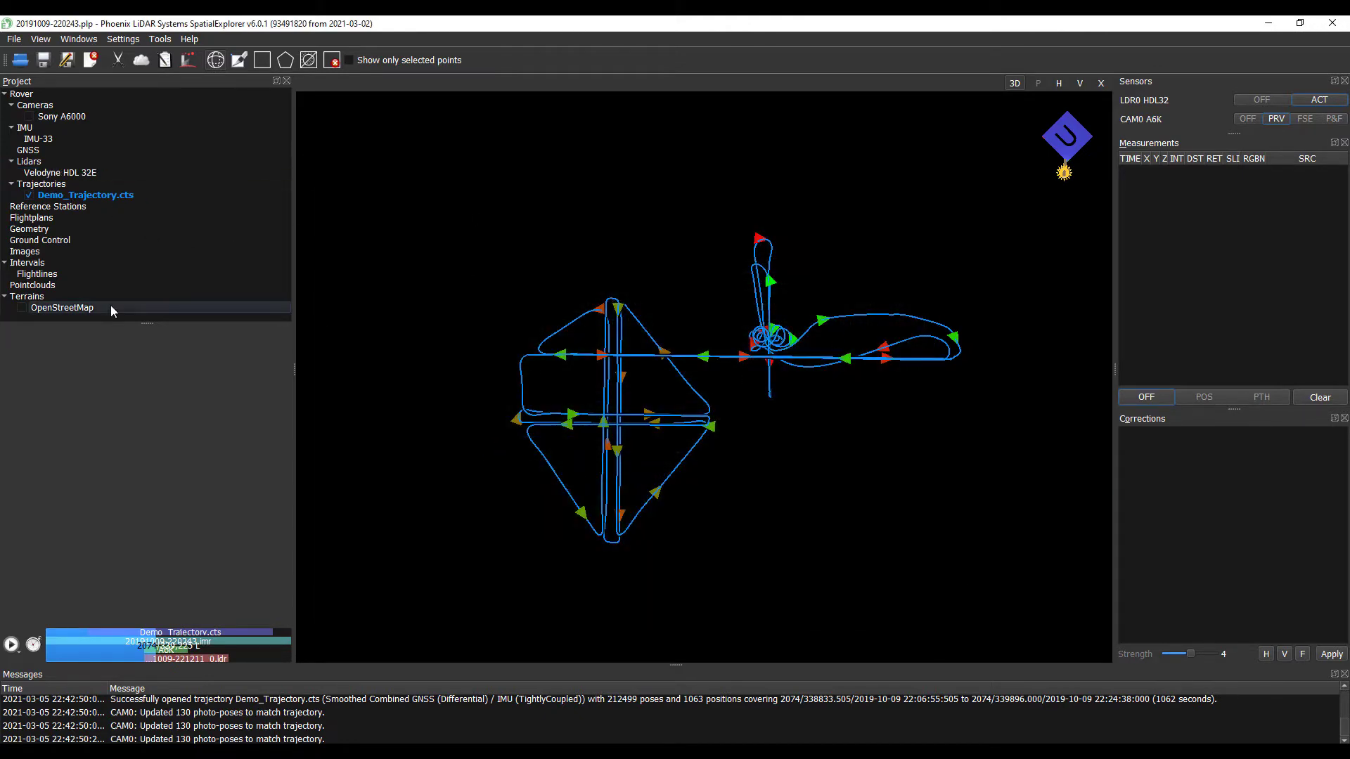
left_click(77, 271)
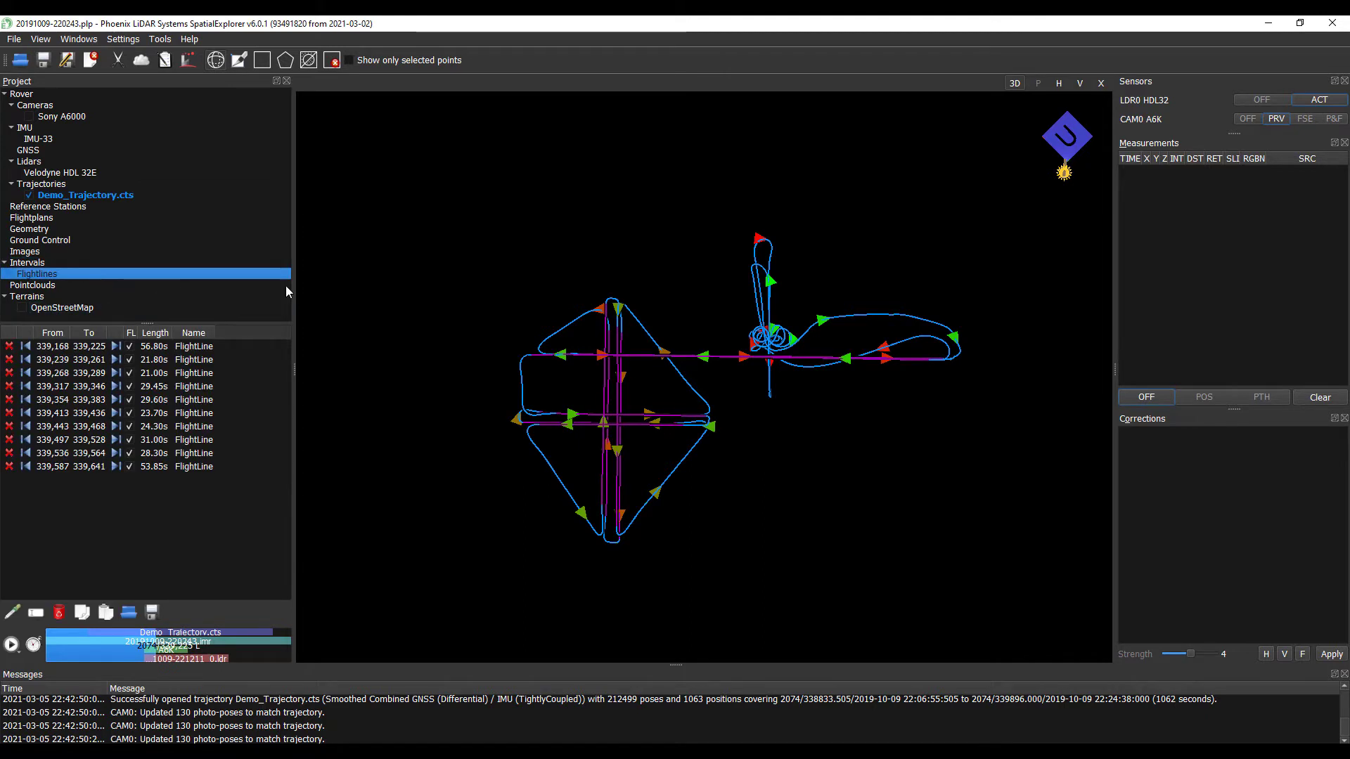
left_click(138, 62)
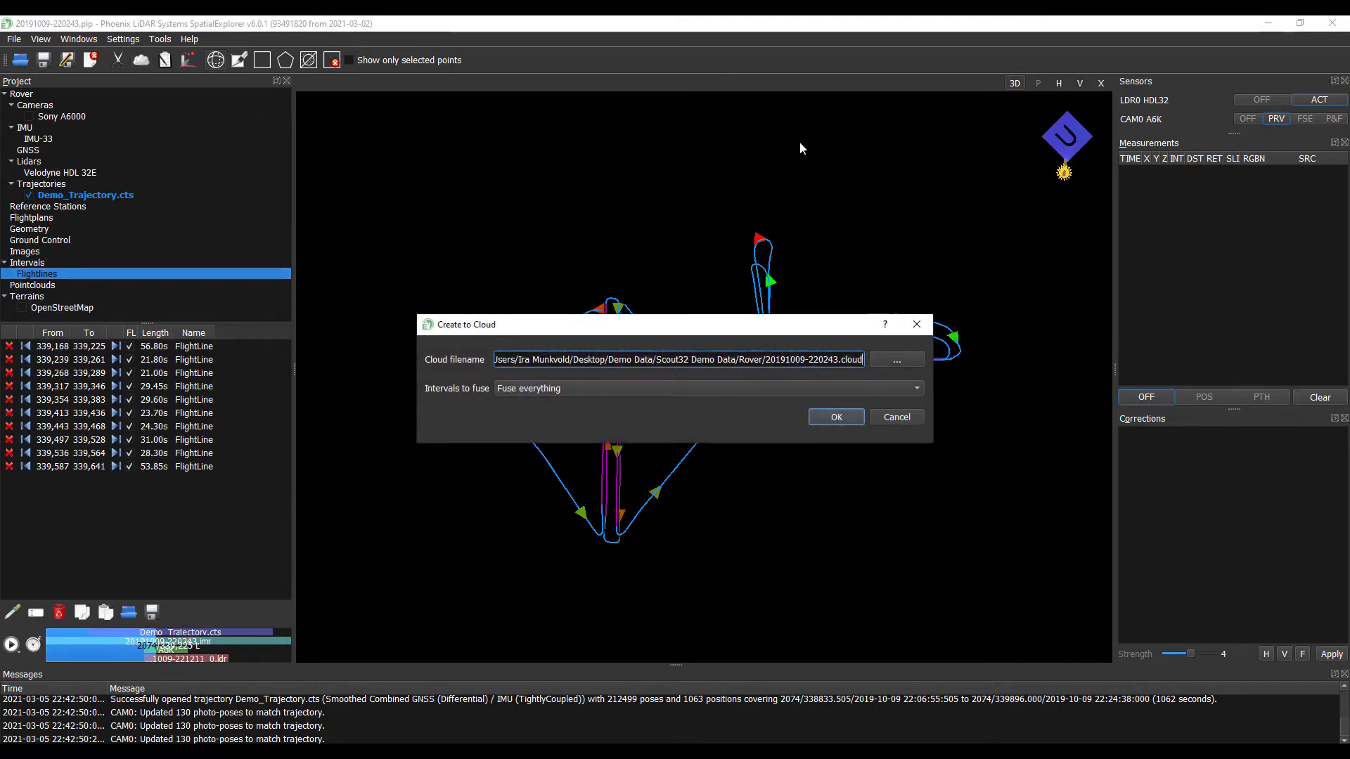
left_click(578, 391)
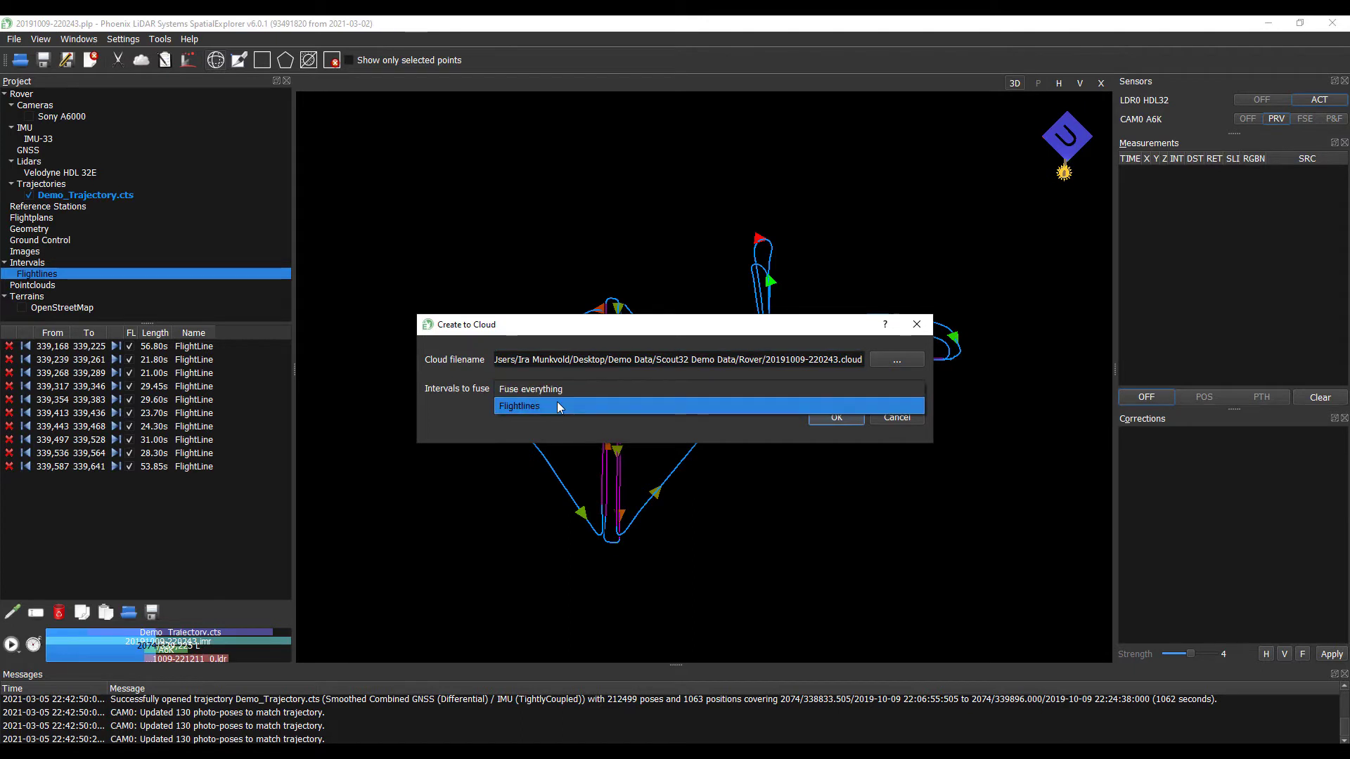
left_click(561, 404)
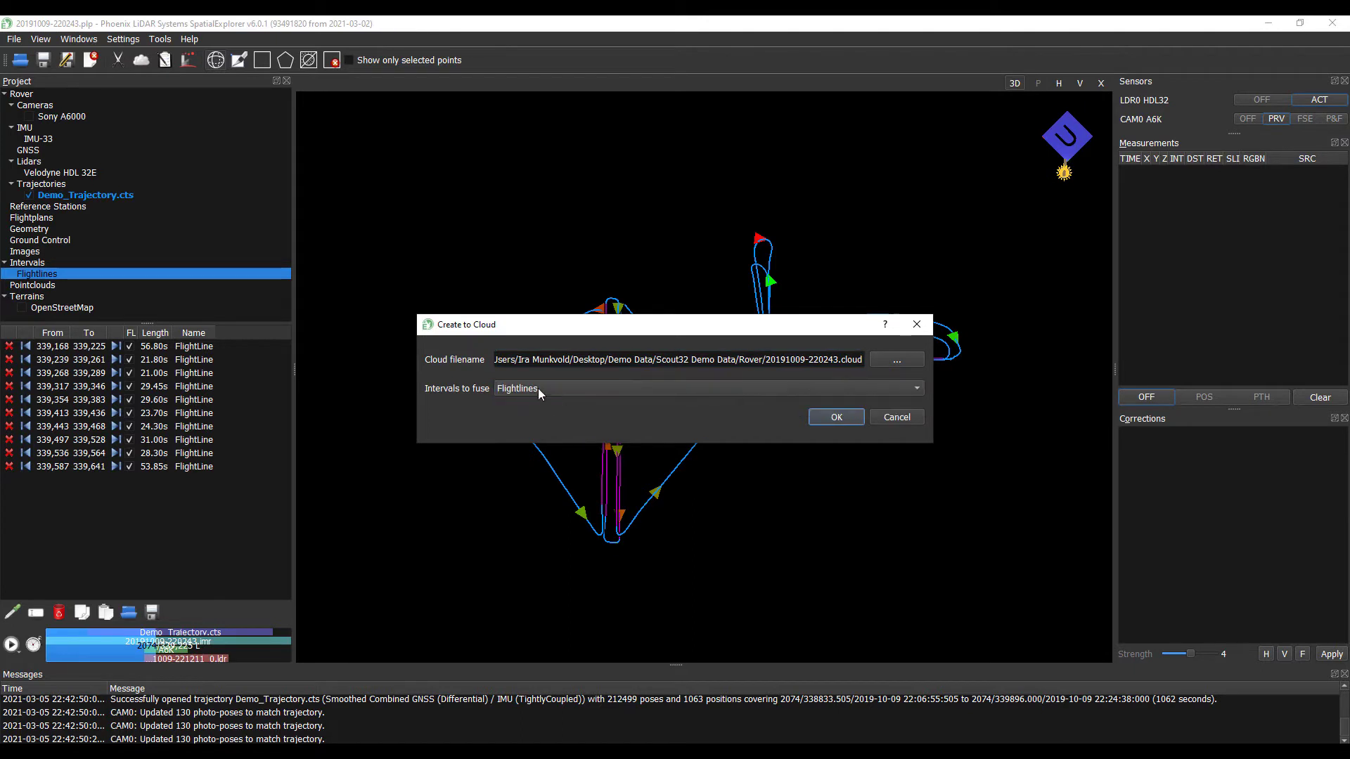
left_click(837, 419)
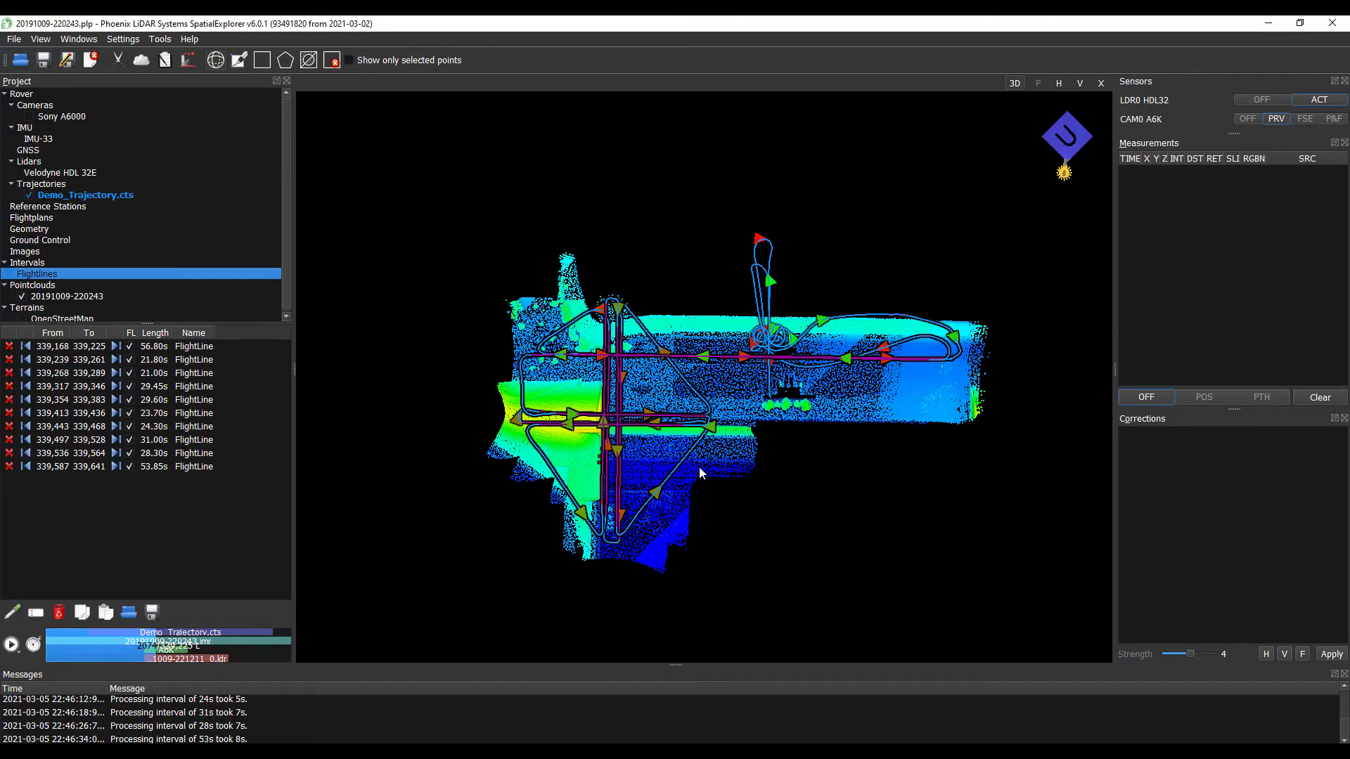
Step: Hide Demo_Trajectory.cts so that the fused point cloud can be inspected on its own
scroll(609, 545, "up", 5)
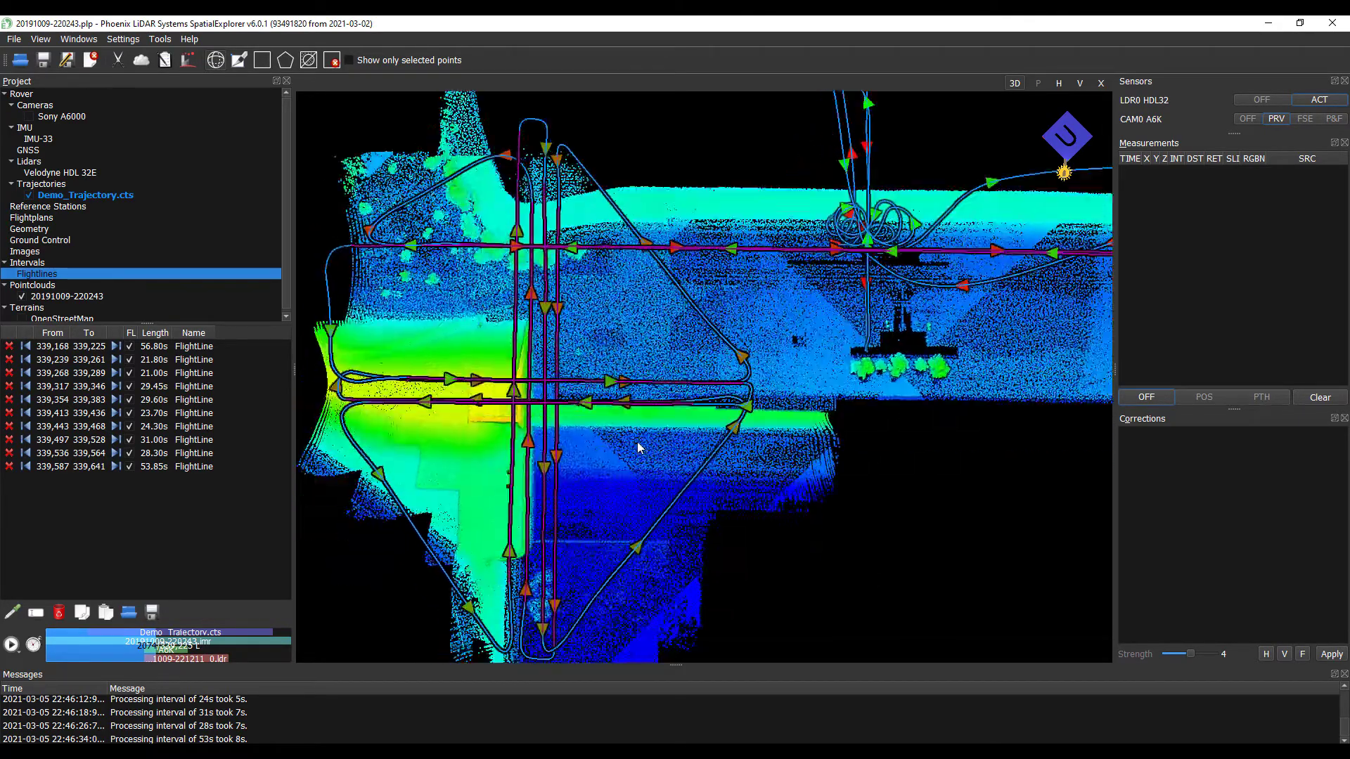
left_click(29, 196)
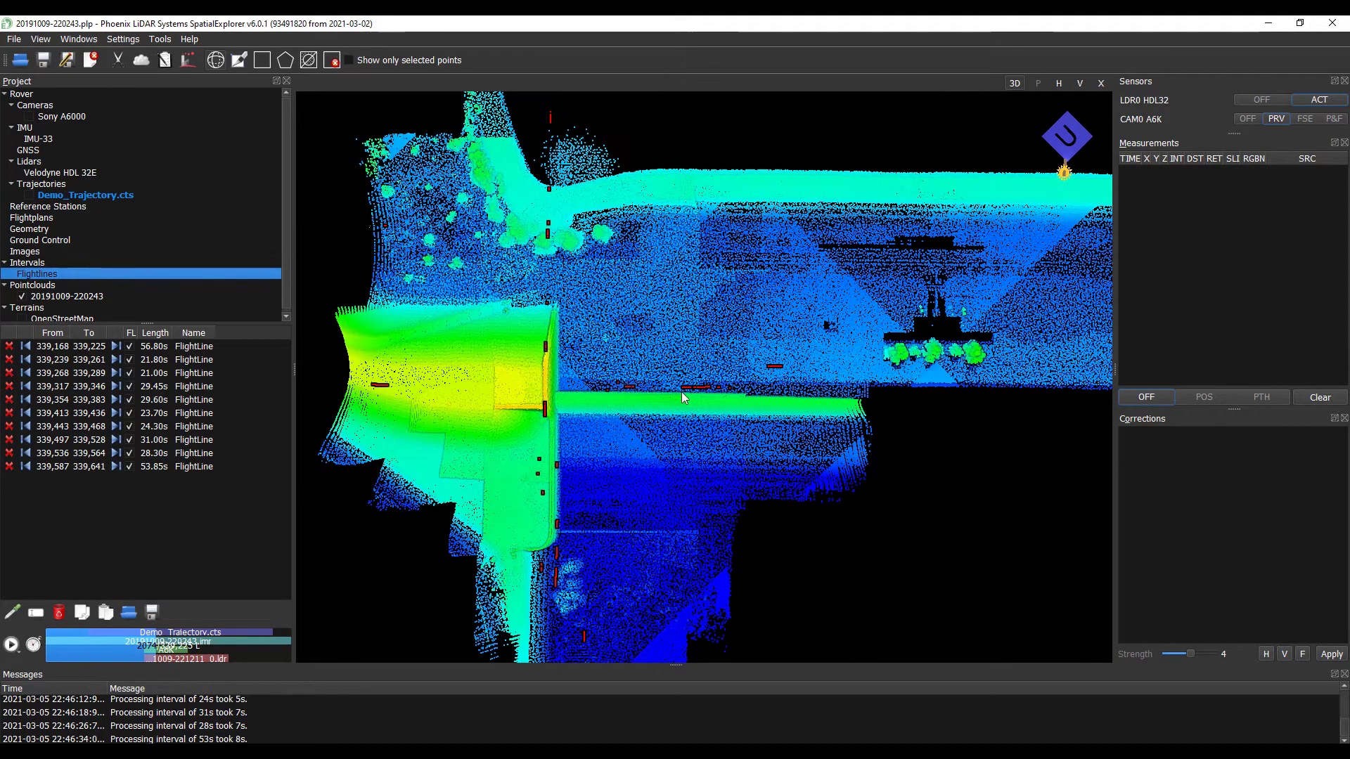
scroll(668, 448, "down", 3)
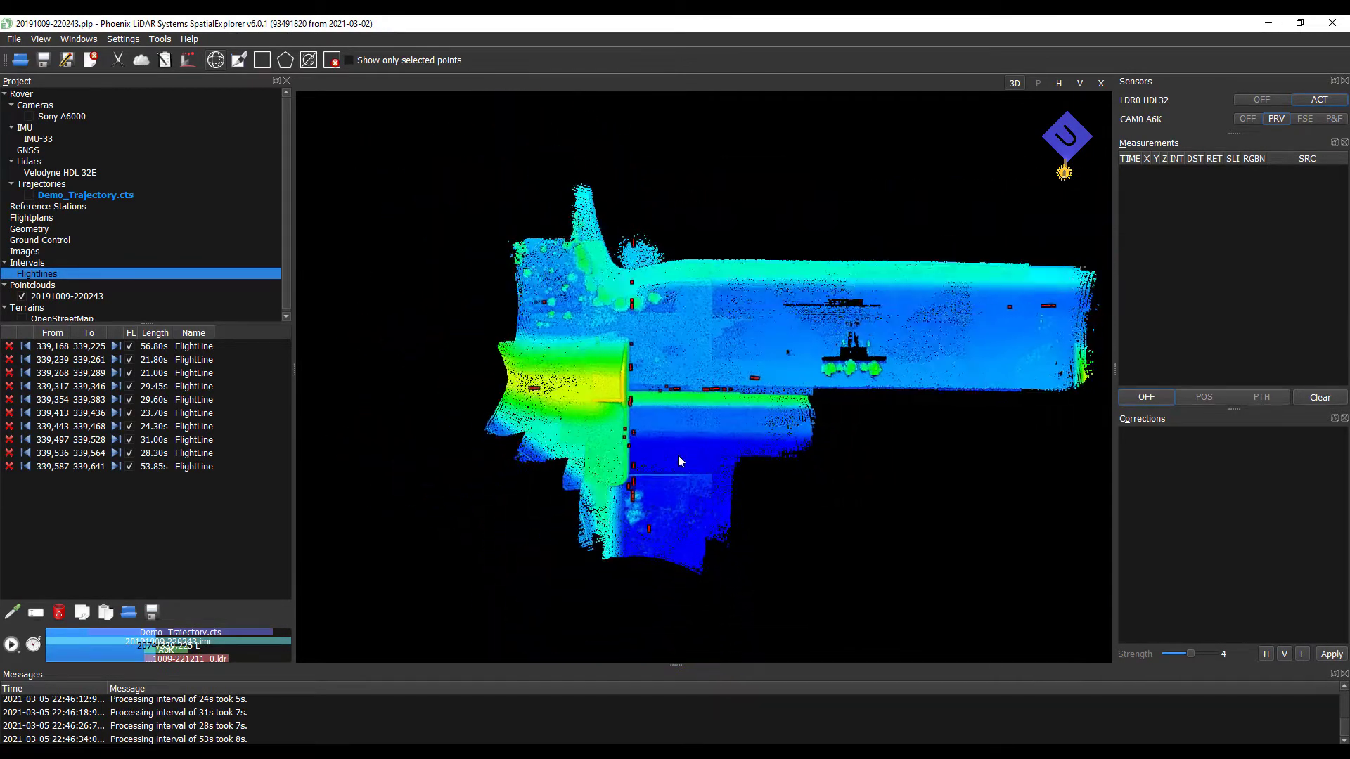
Step: Split the view side by side and cut a profile about 186 m long and 1.2 m deep across the ridge to inspect flight line alignment
left_click(1059, 83)
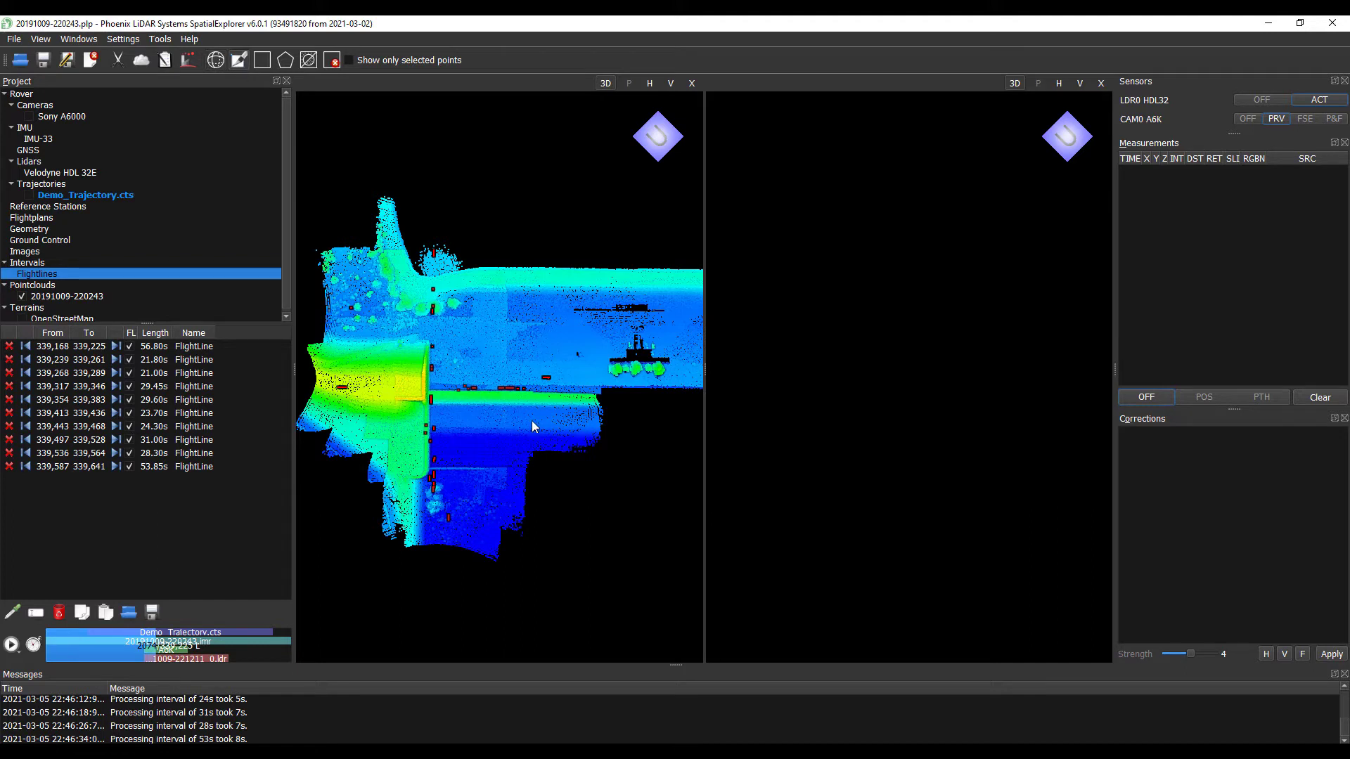
left_click(461, 512)
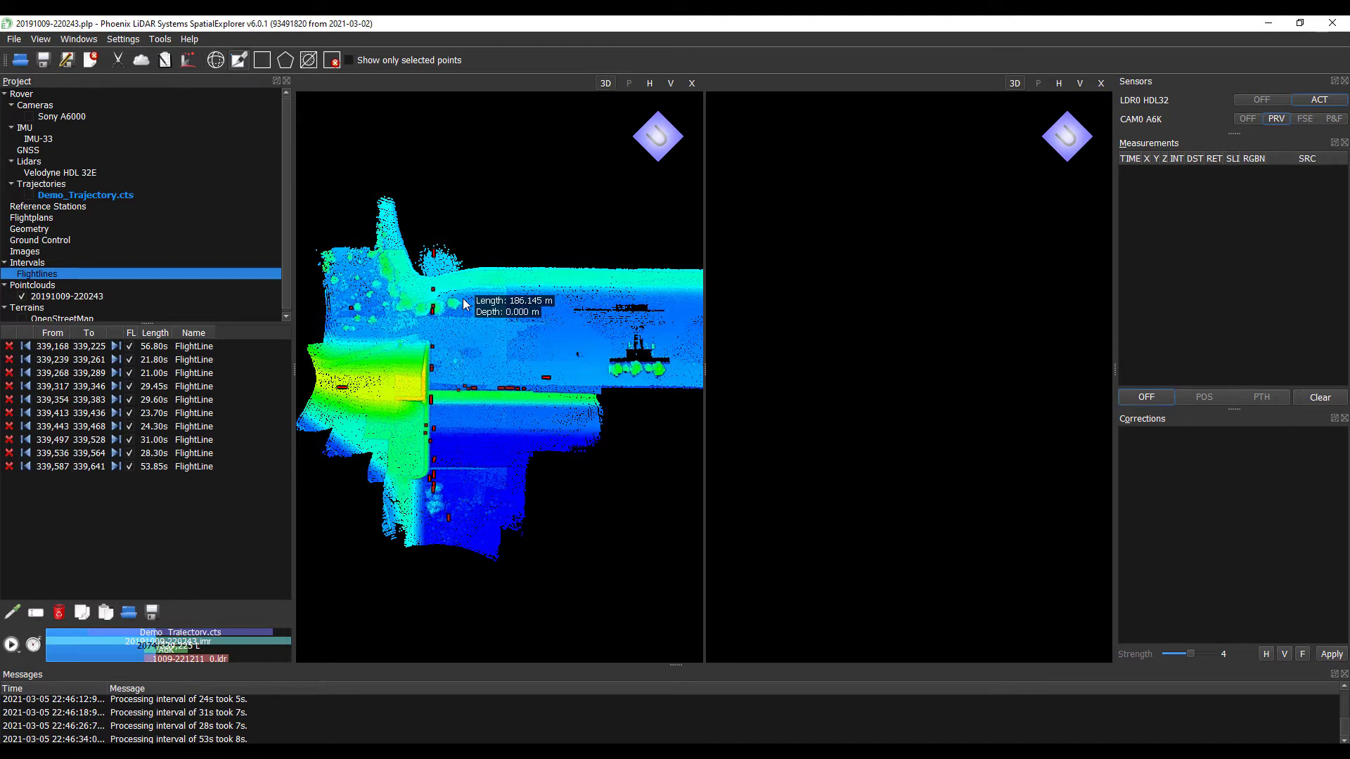
left_click(462, 298)
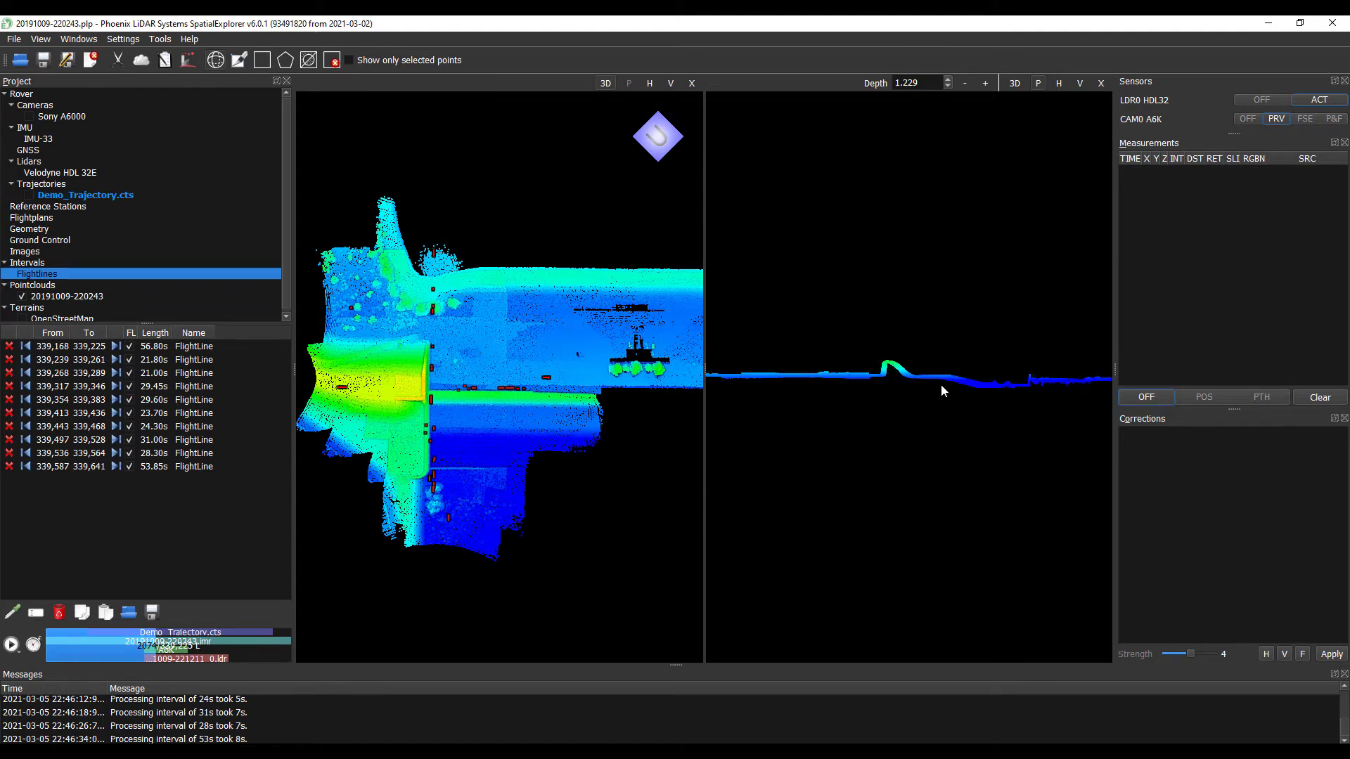
scroll(930, 414, "up", 2)
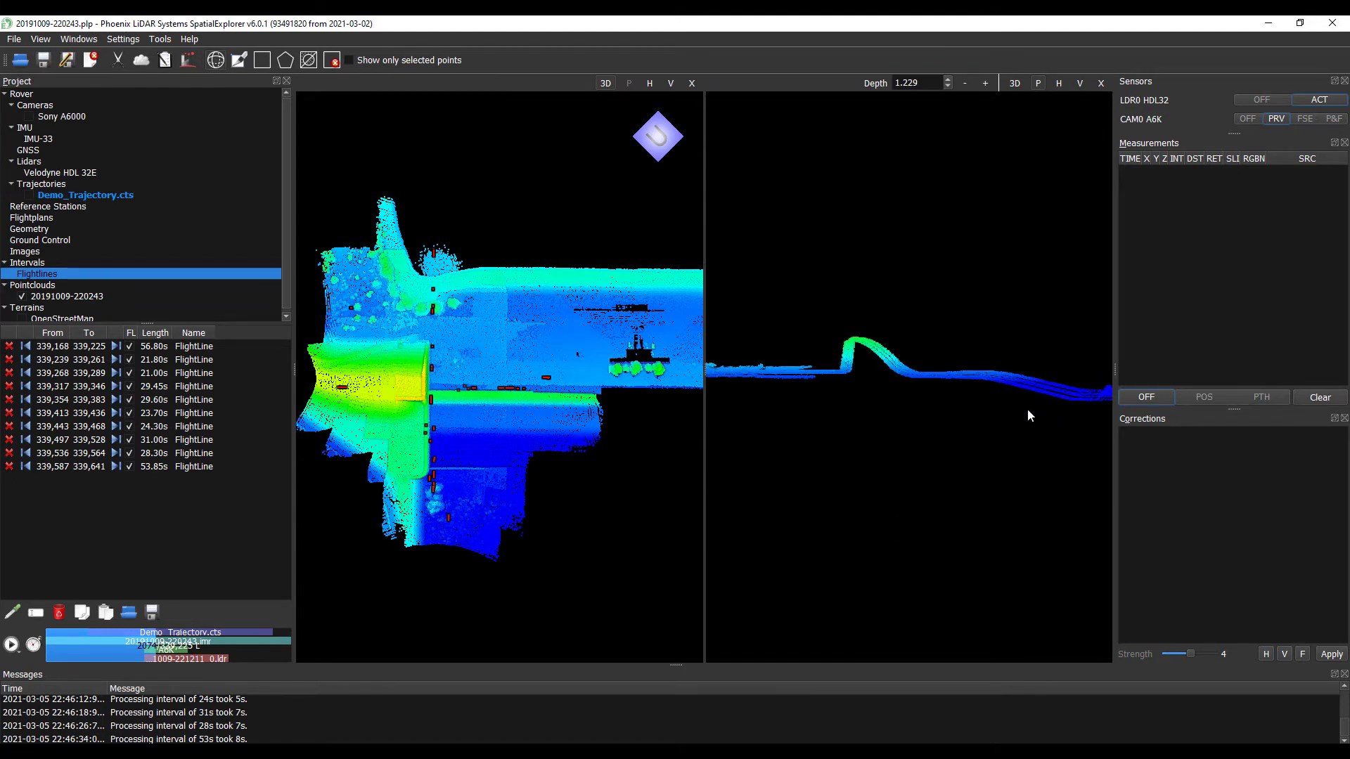
left_click_drag(1027, 415, 891, 310)
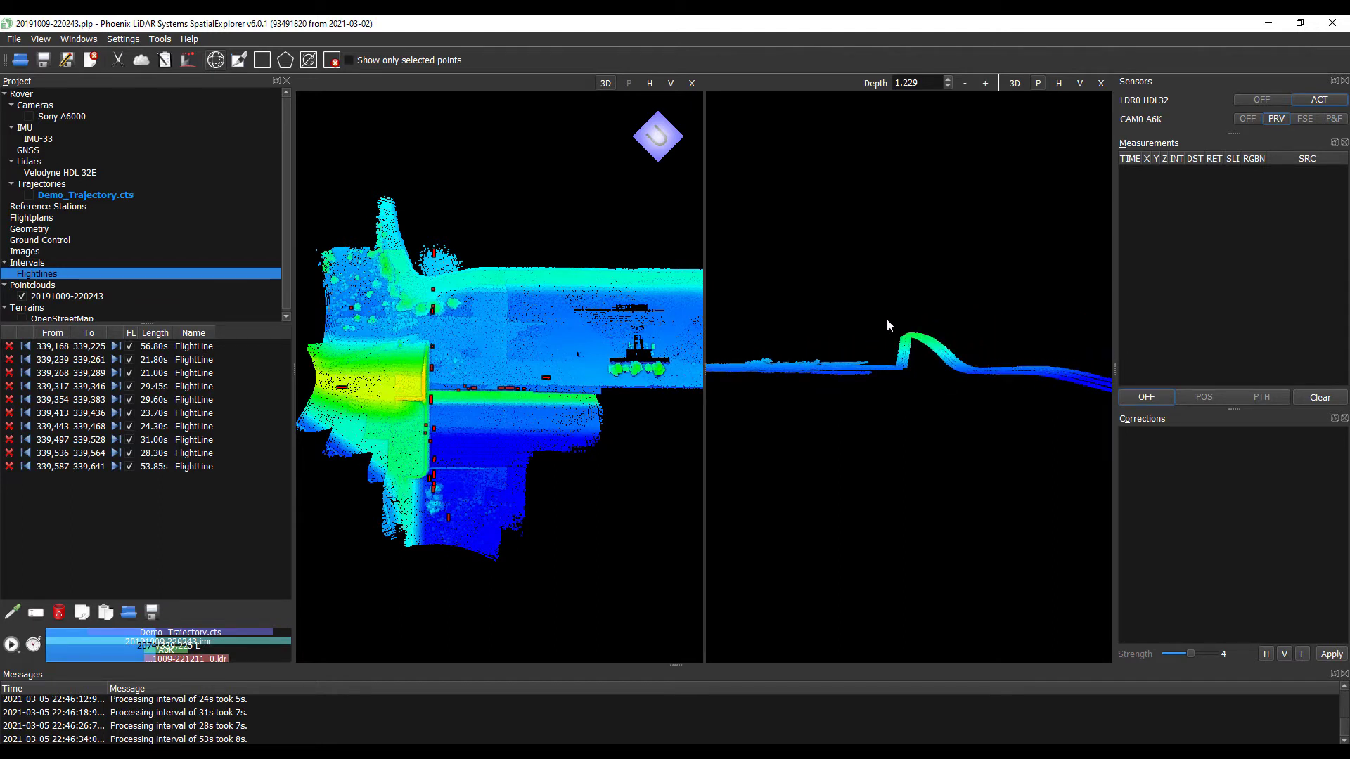
left_click_drag(985, 364, 936, 366)
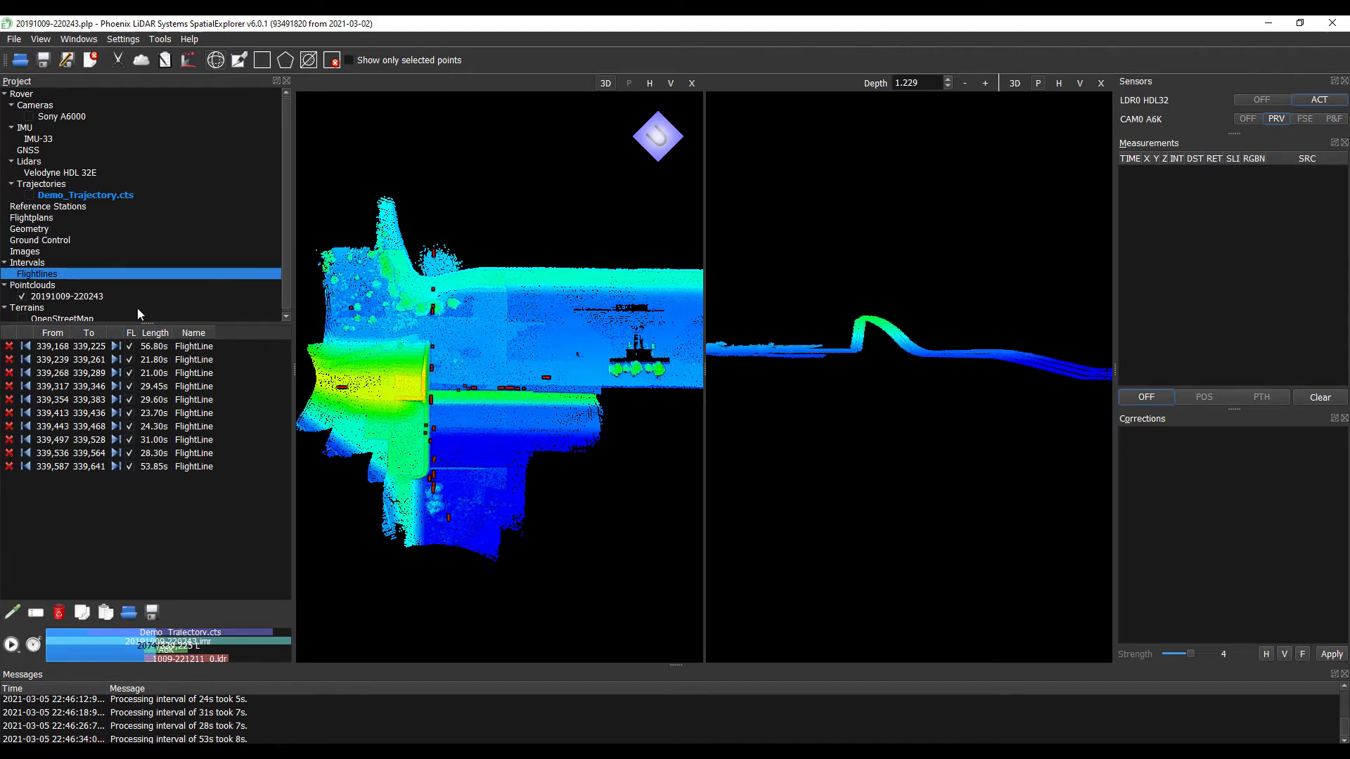
left_click(66, 296)
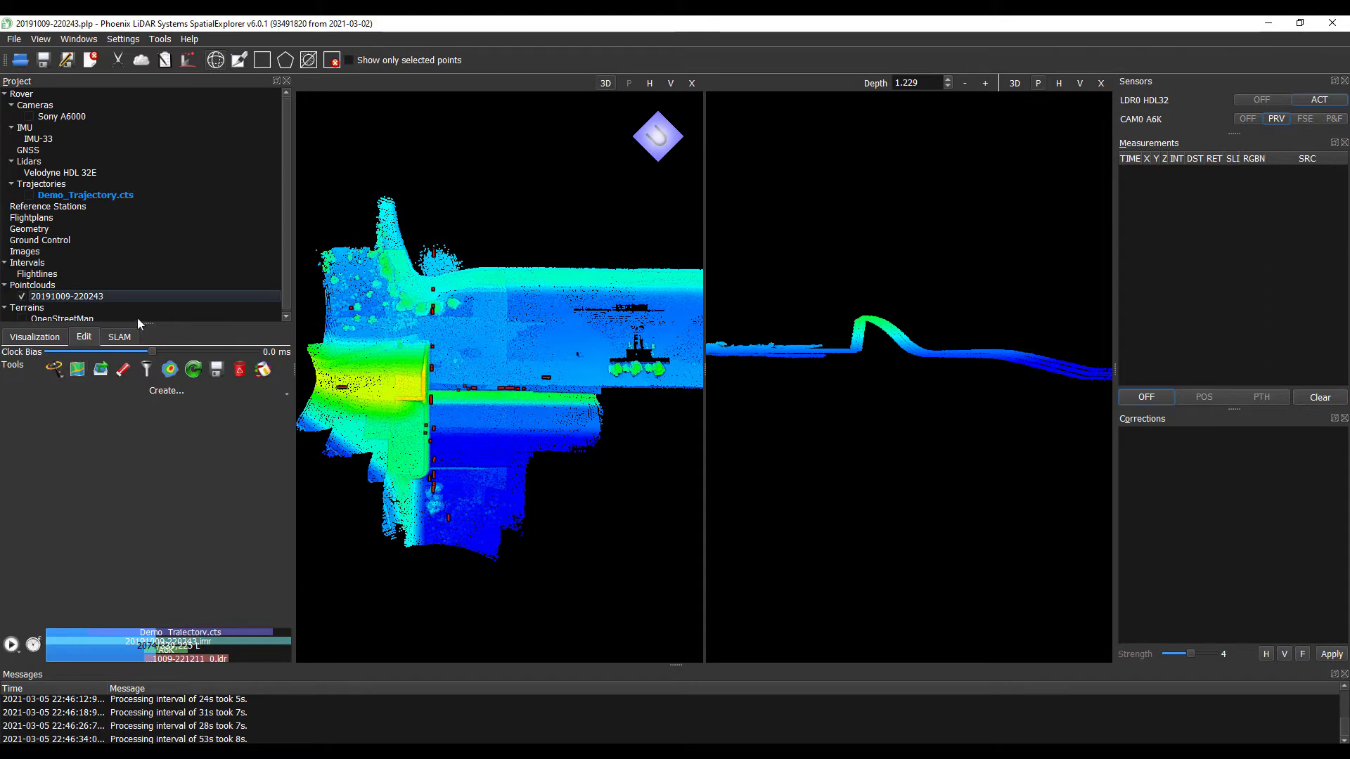
left_click(40, 339)
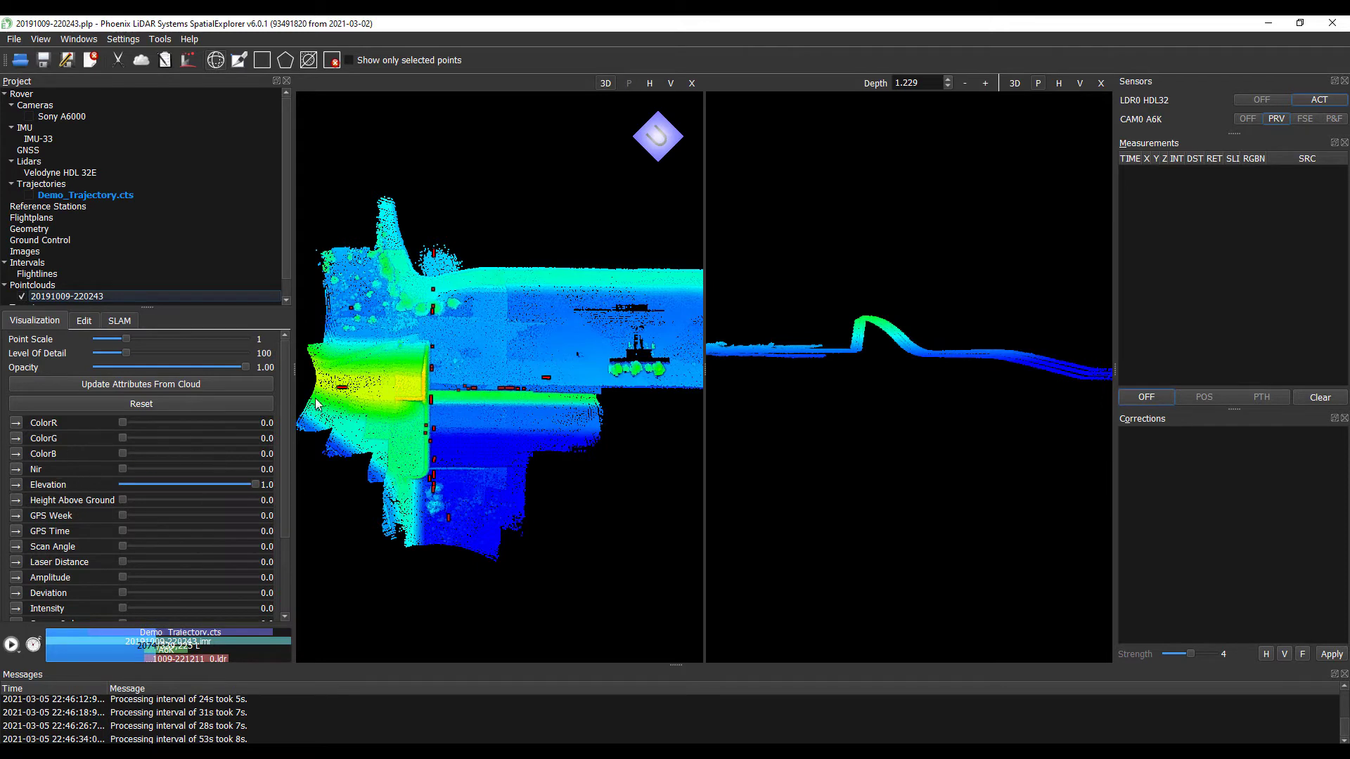
left_click(114, 385)
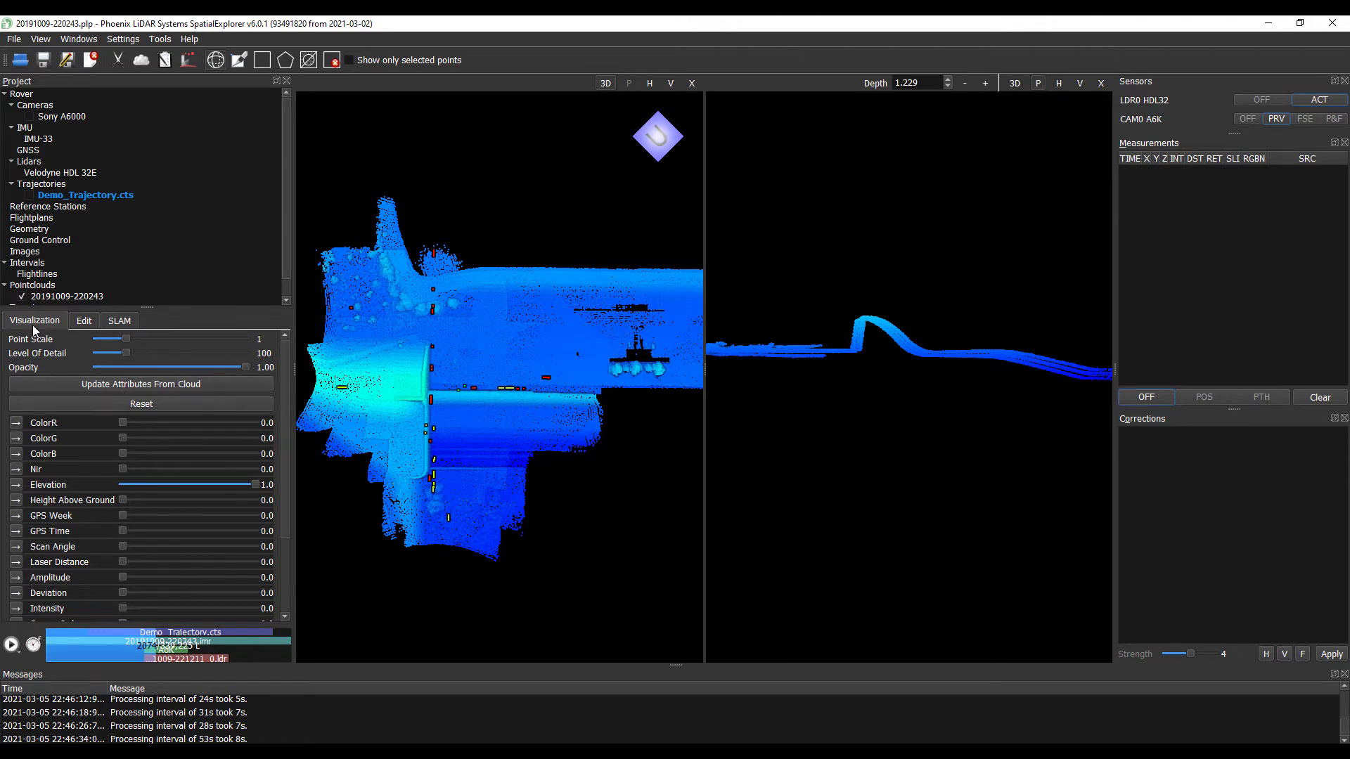
left_click(83, 322)
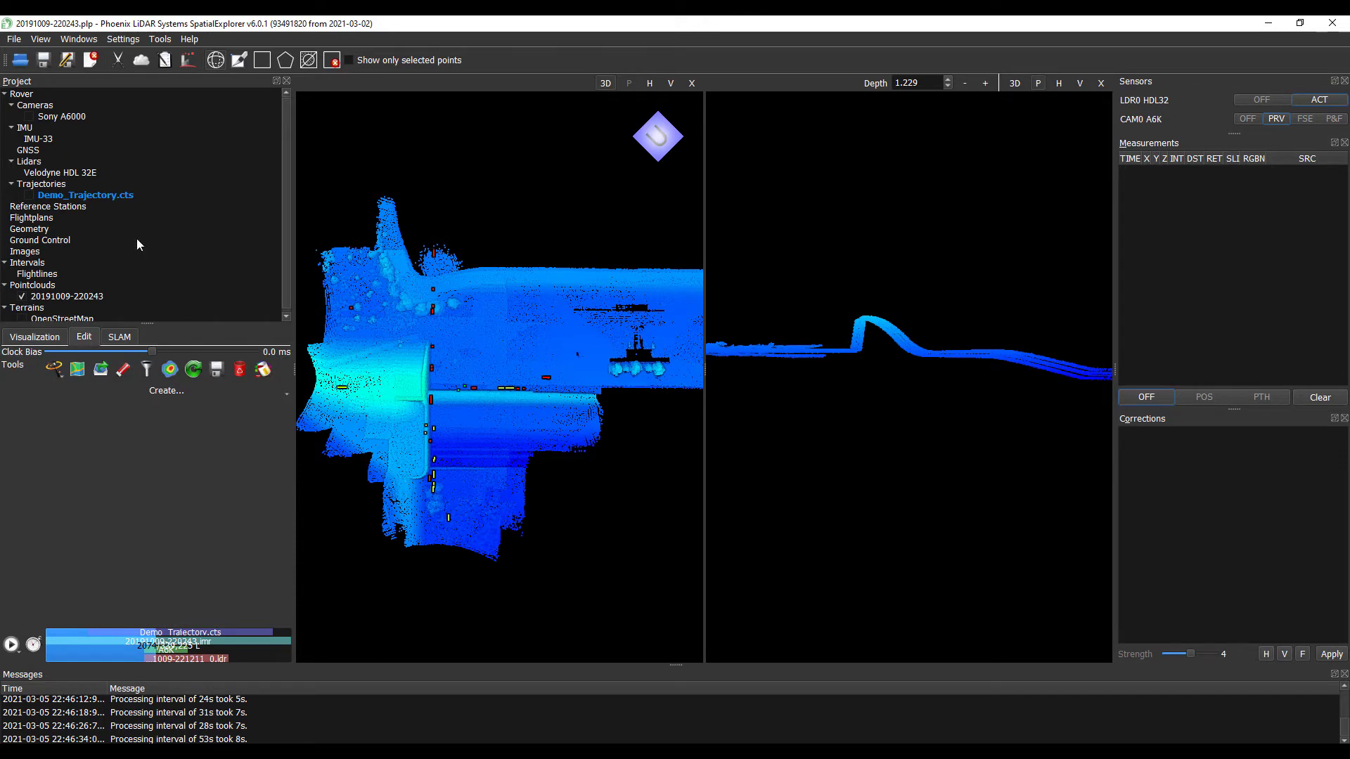
left_click(57, 378)
left_click(64, 422)
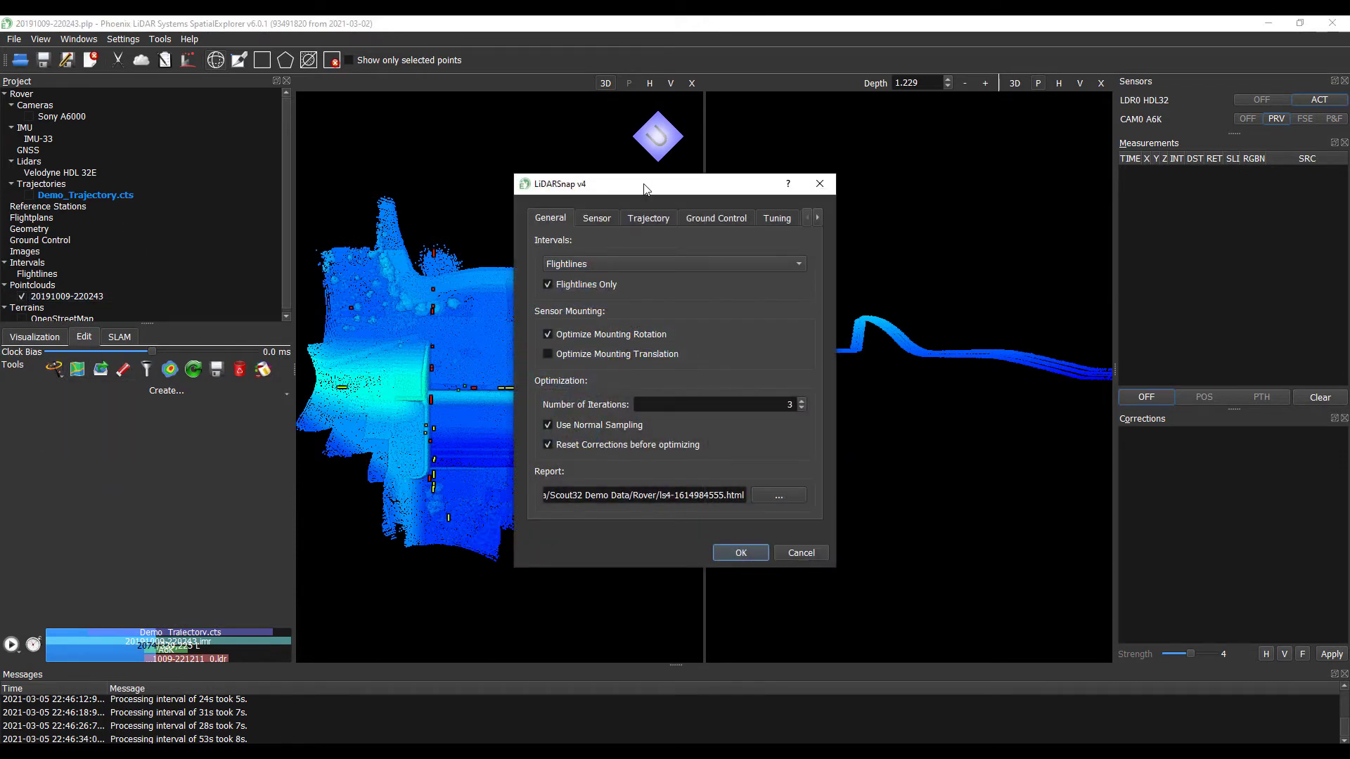
left_click_drag(644, 188, 160, 220)
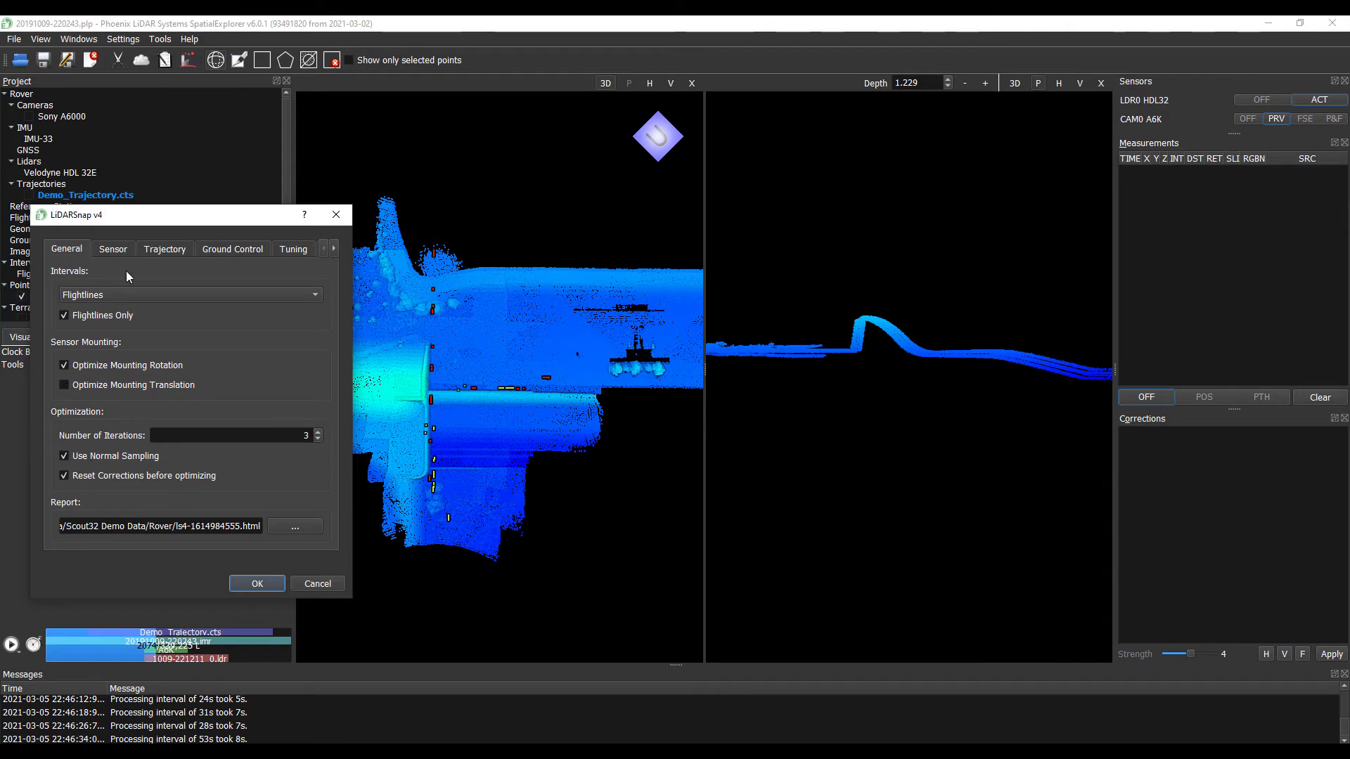
left_click(110, 250)
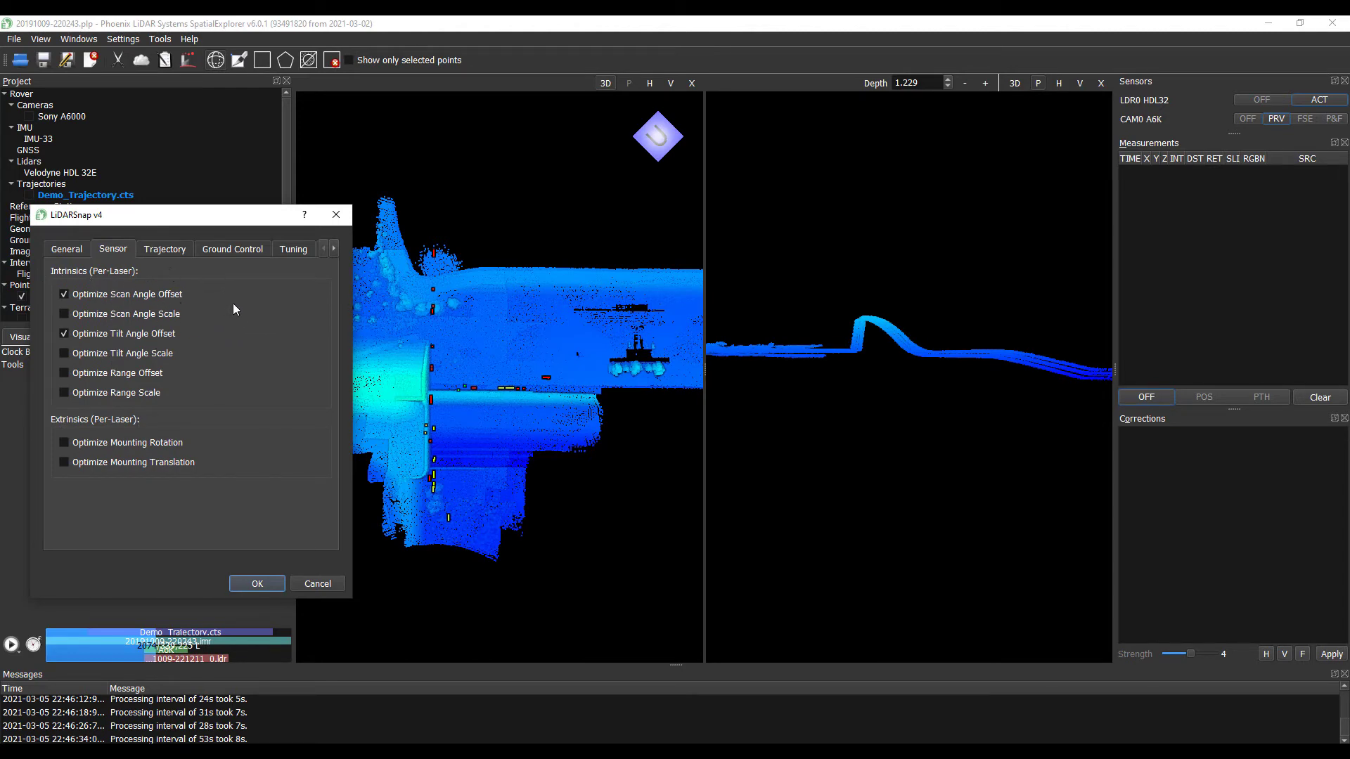
Step: Set LiDARSnap's trajectory Iterations Before Optimization to 3, keeping the Bias optimization model
left_click(164, 247)
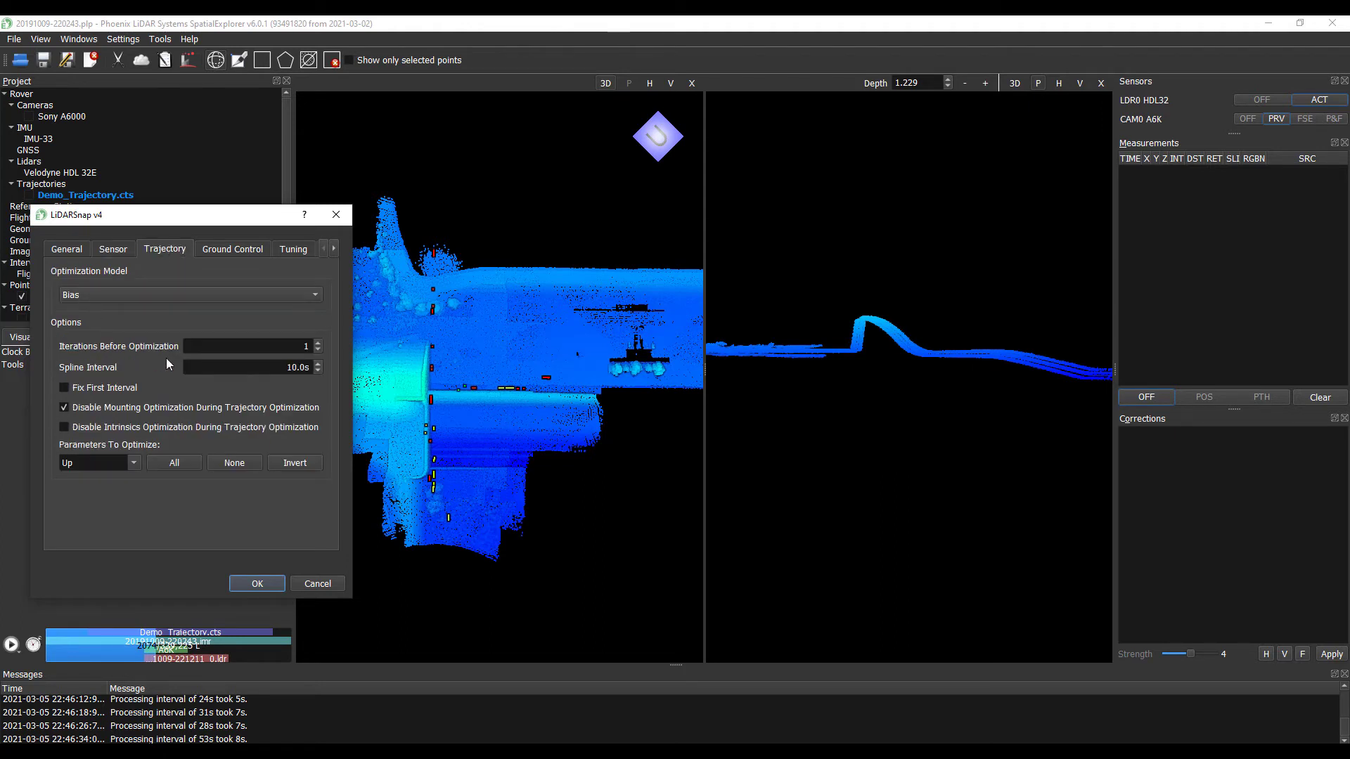
left_click(319, 342)
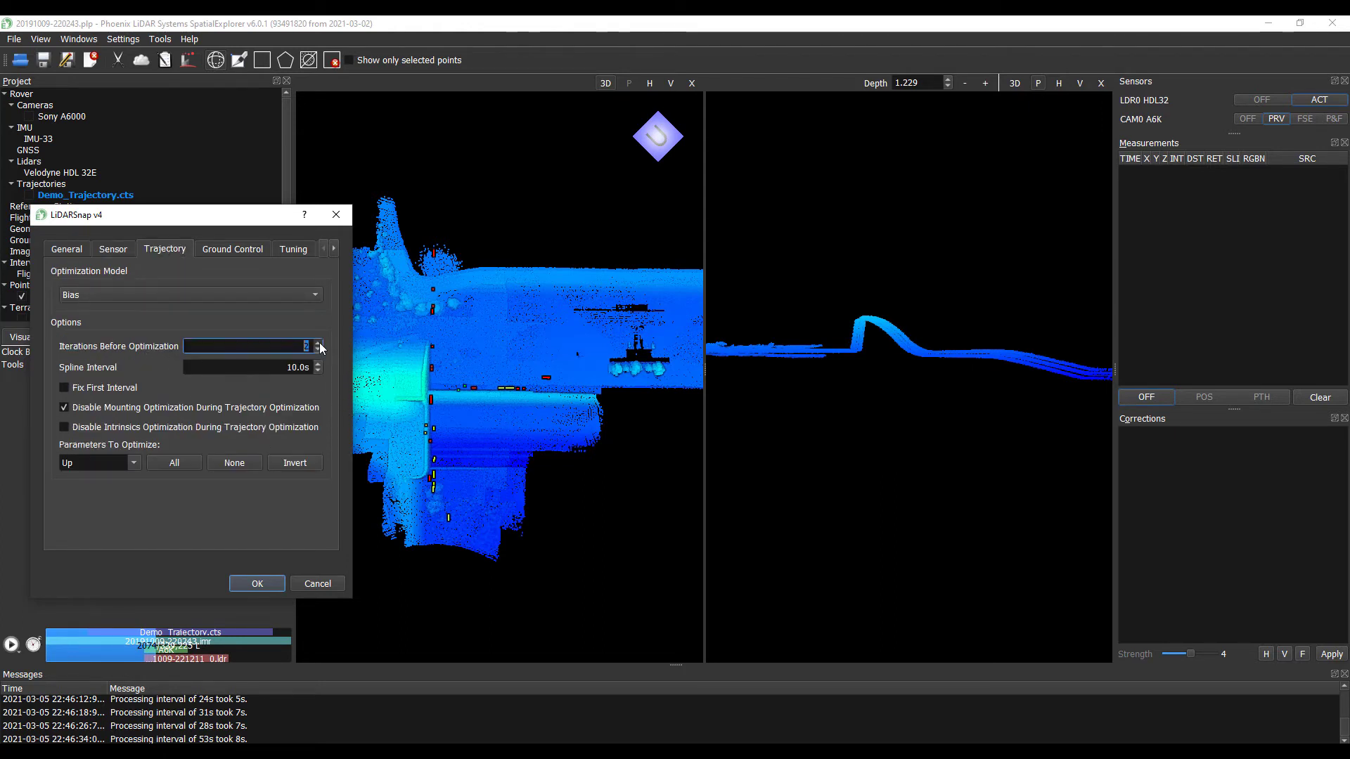
left_click(319, 342)
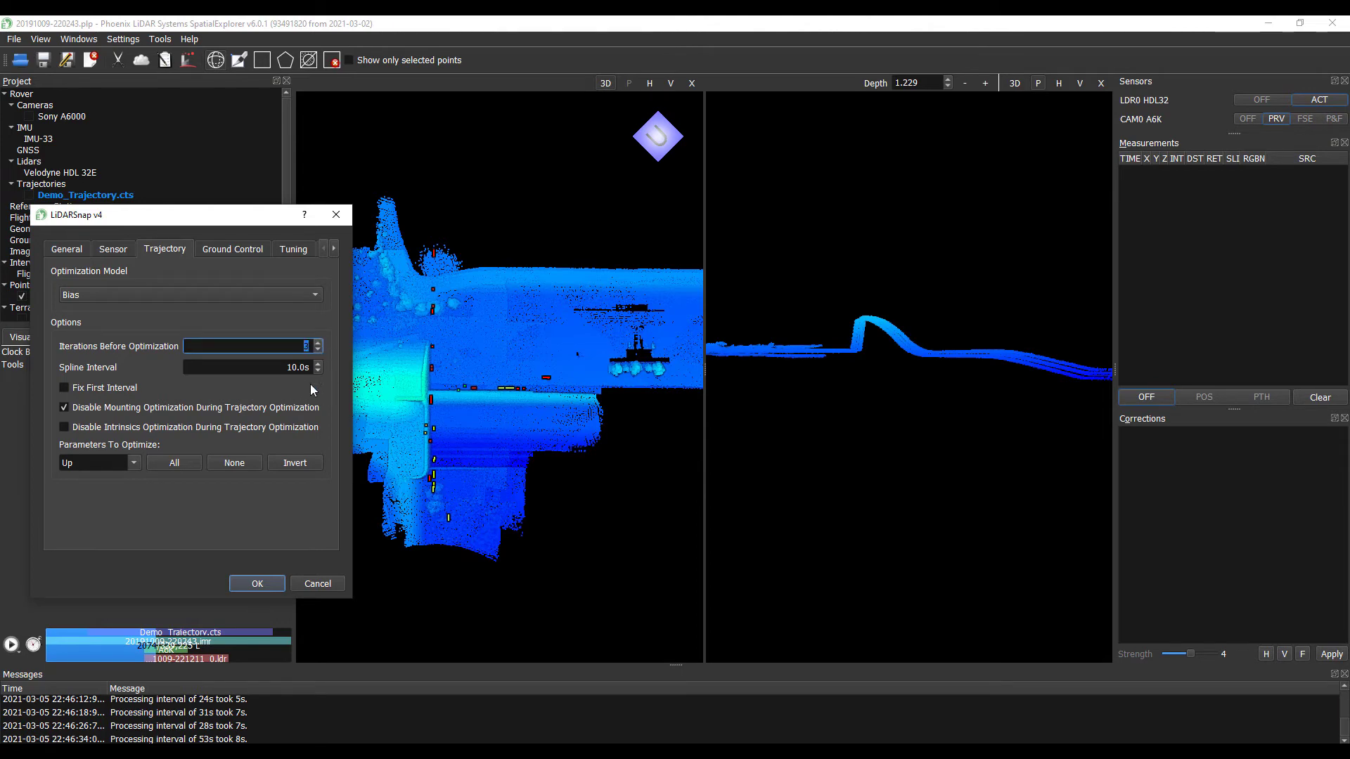
left_click(232, 396)
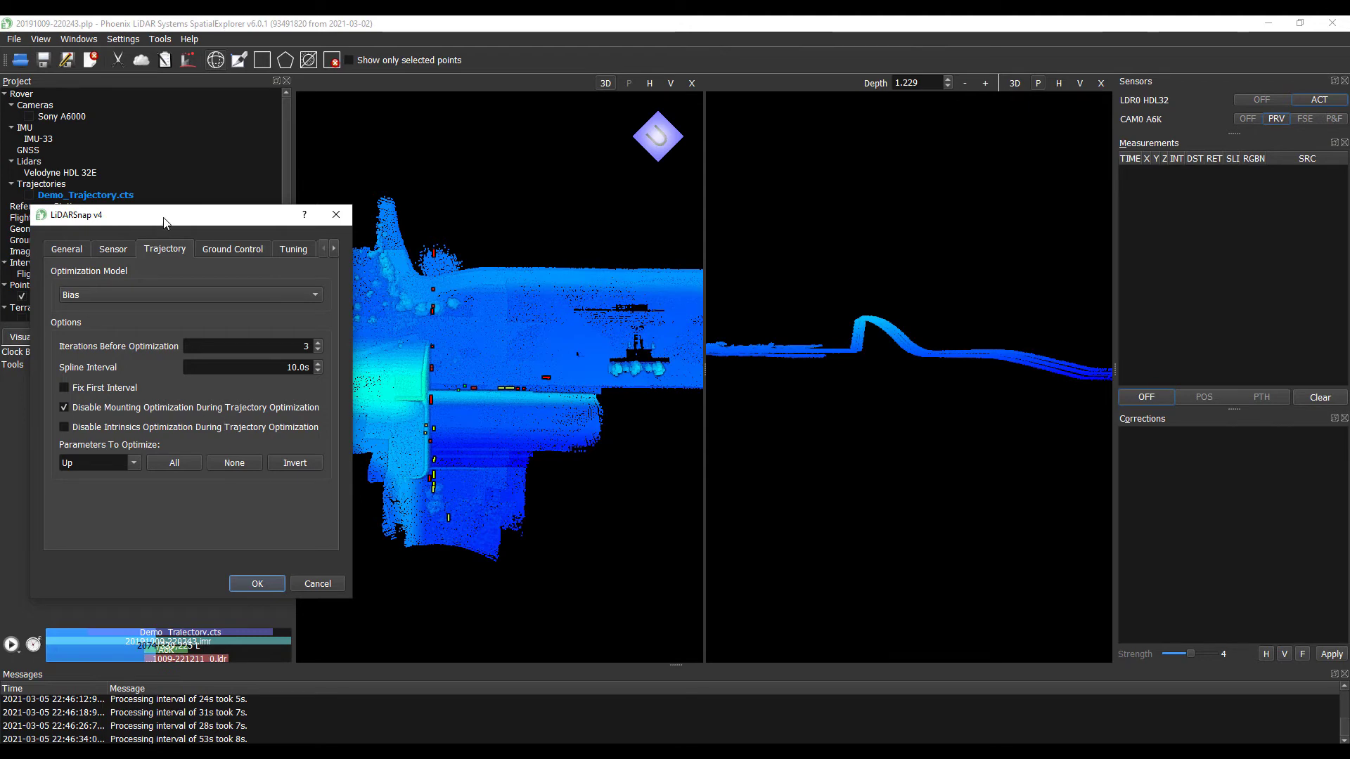
Step: Review the ground control and general settings, and run LiDARSnap on the Flightlines intervals with mounting rotation optimization and 3 iterations
left_click_drag(166, 222, 133, 190)
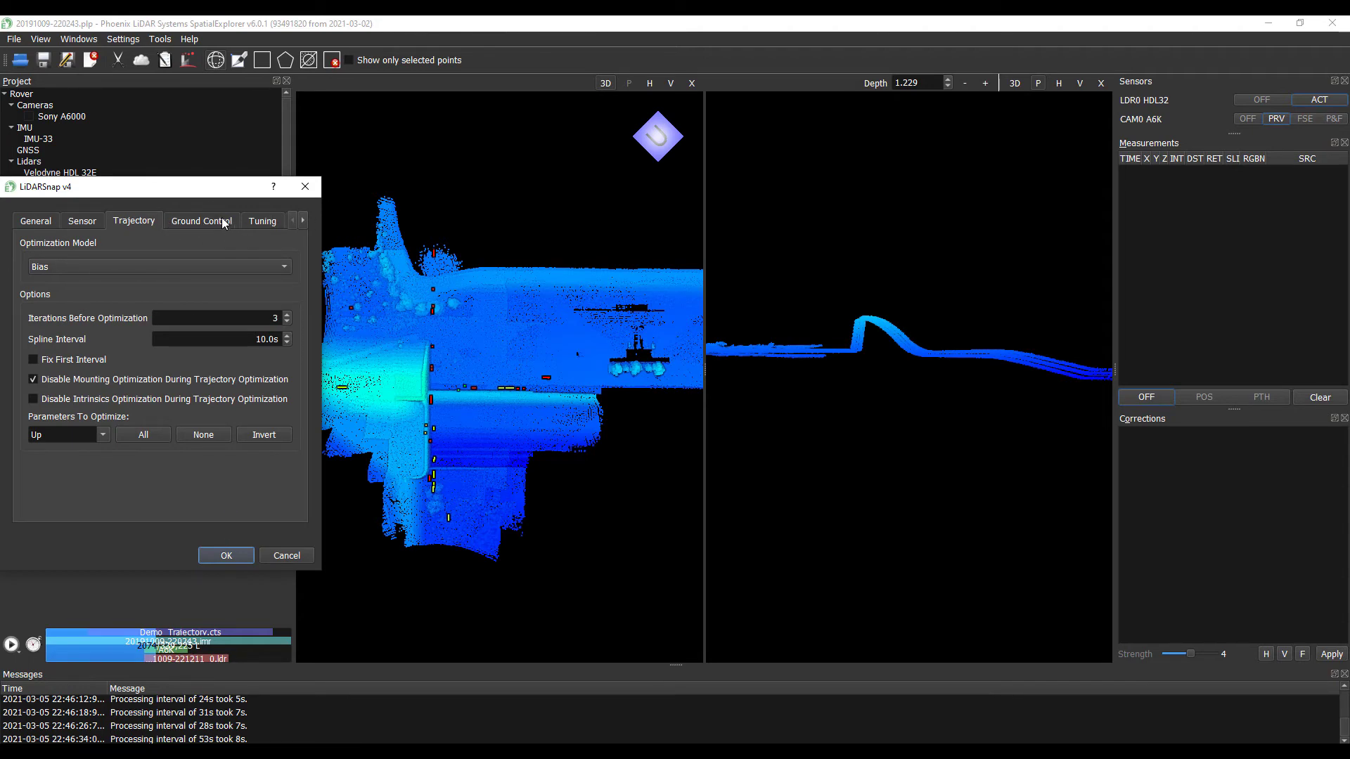
left_click(200, 223)
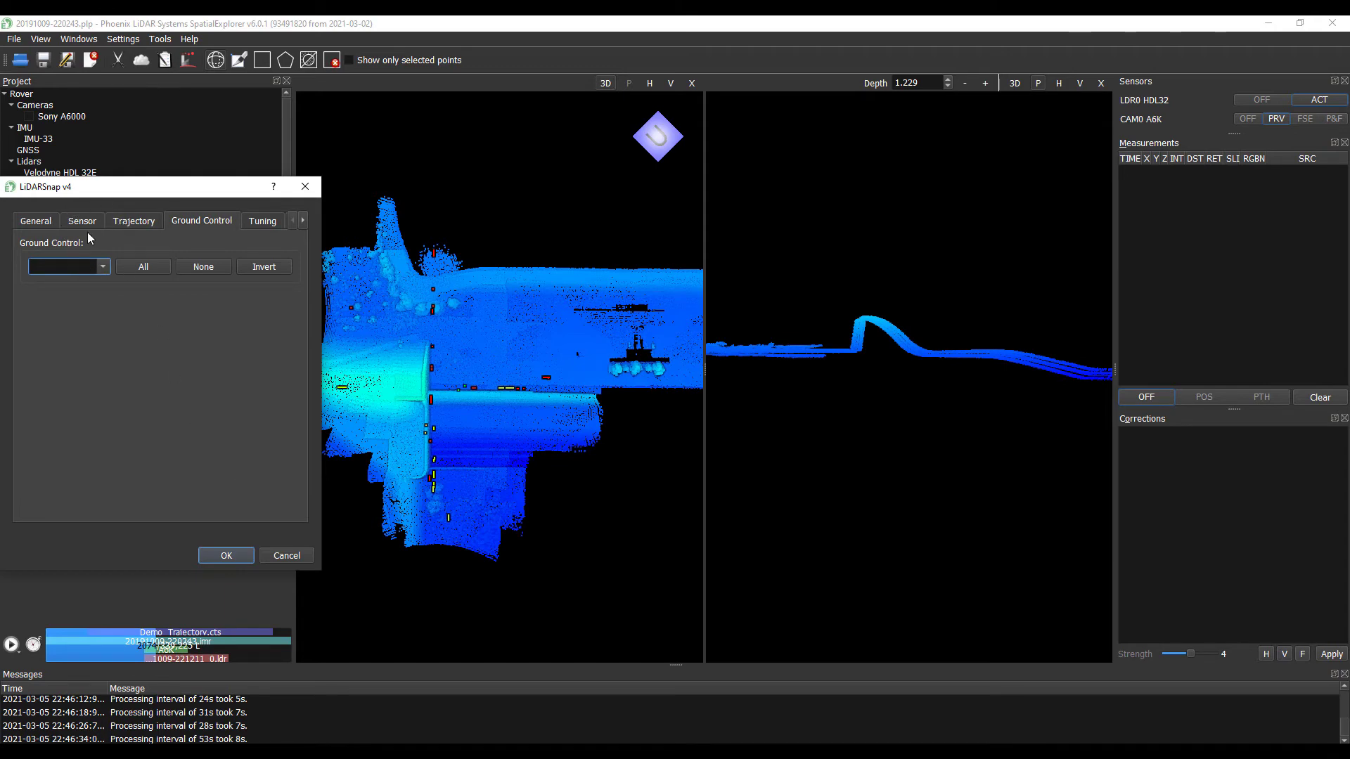
left_click(29, 224)
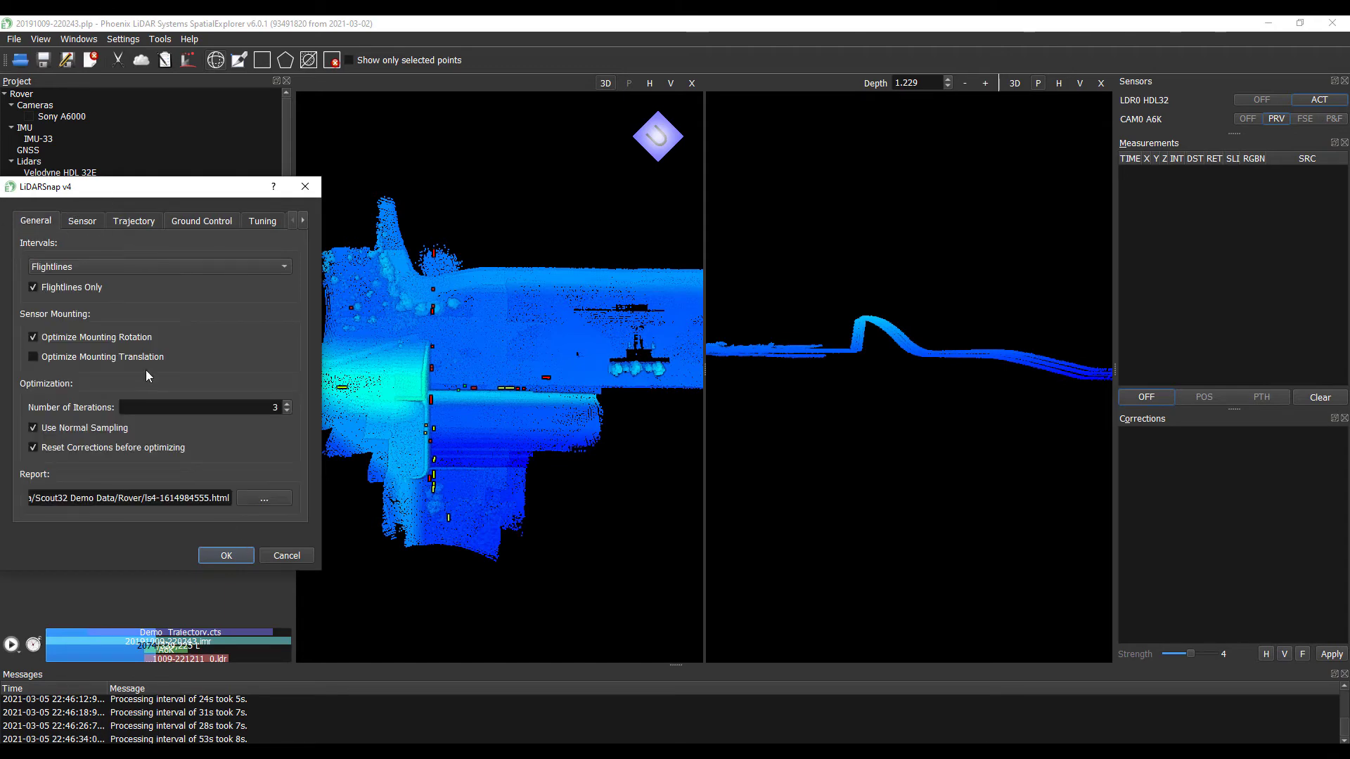
left_click(226, 555)
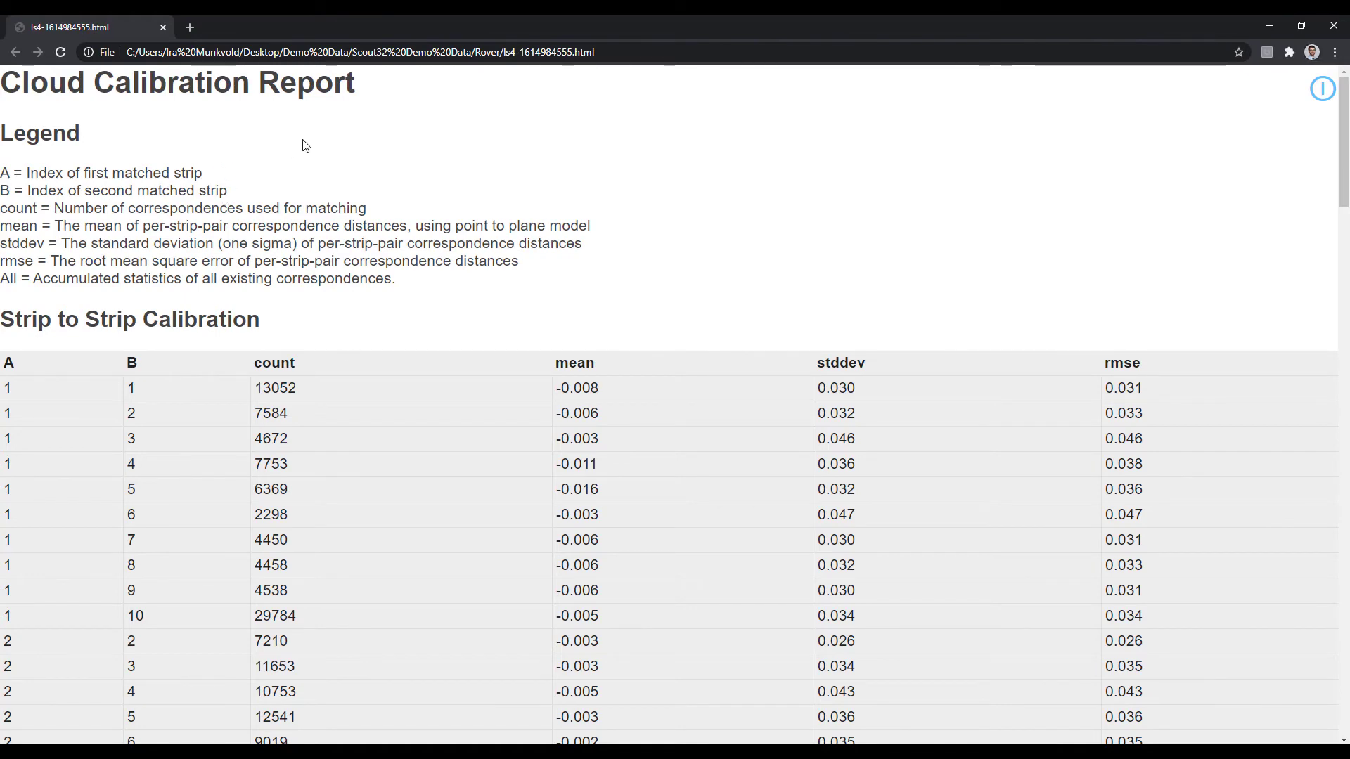
Step: Examine the Cloud Calibration Report's strip-to-strip table, correspondence error histogram and normal orientations plot, and close the report
scroll(545, 336, "down", 10)
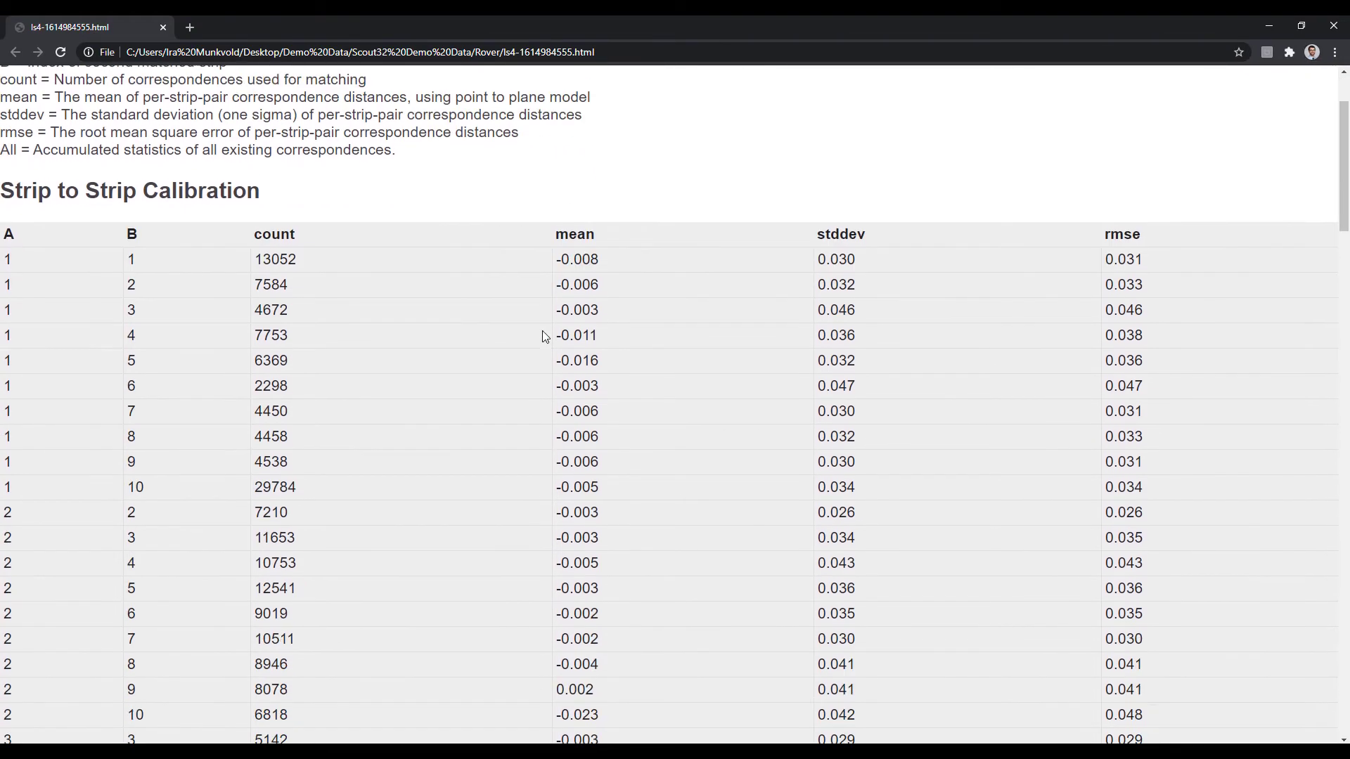
scroll(543, 333, "down", 20)
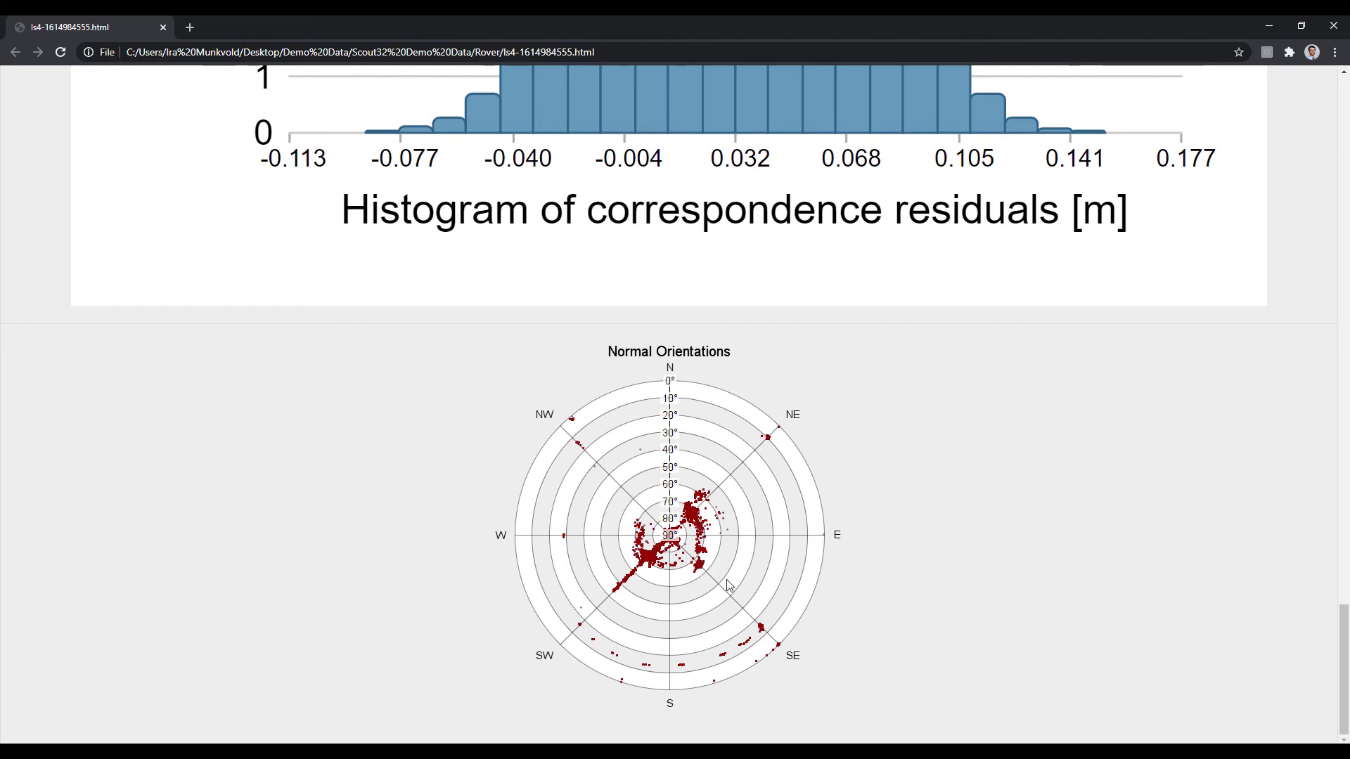
scroll(385, 595, "up", 10)
scroll(386, 595, "up", 10)
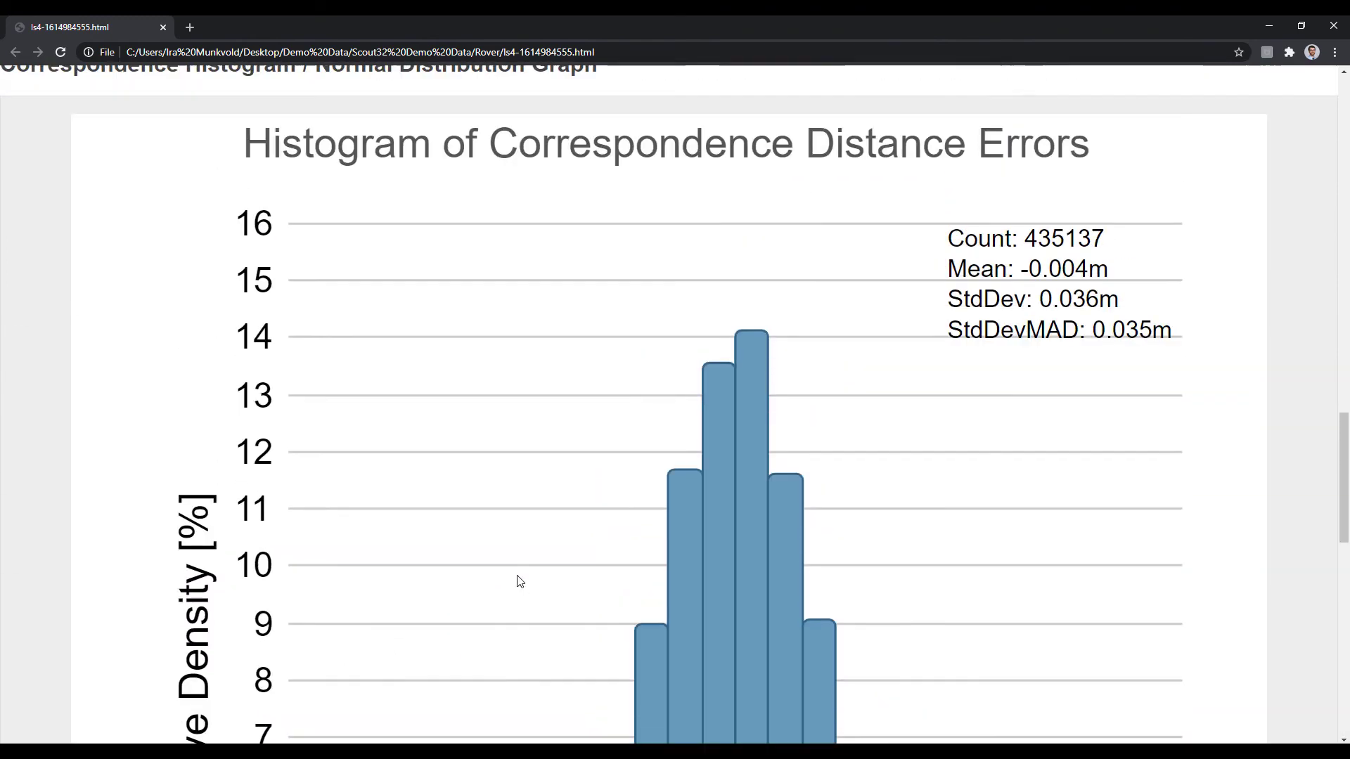
scroll(726, 419, "up", 5)
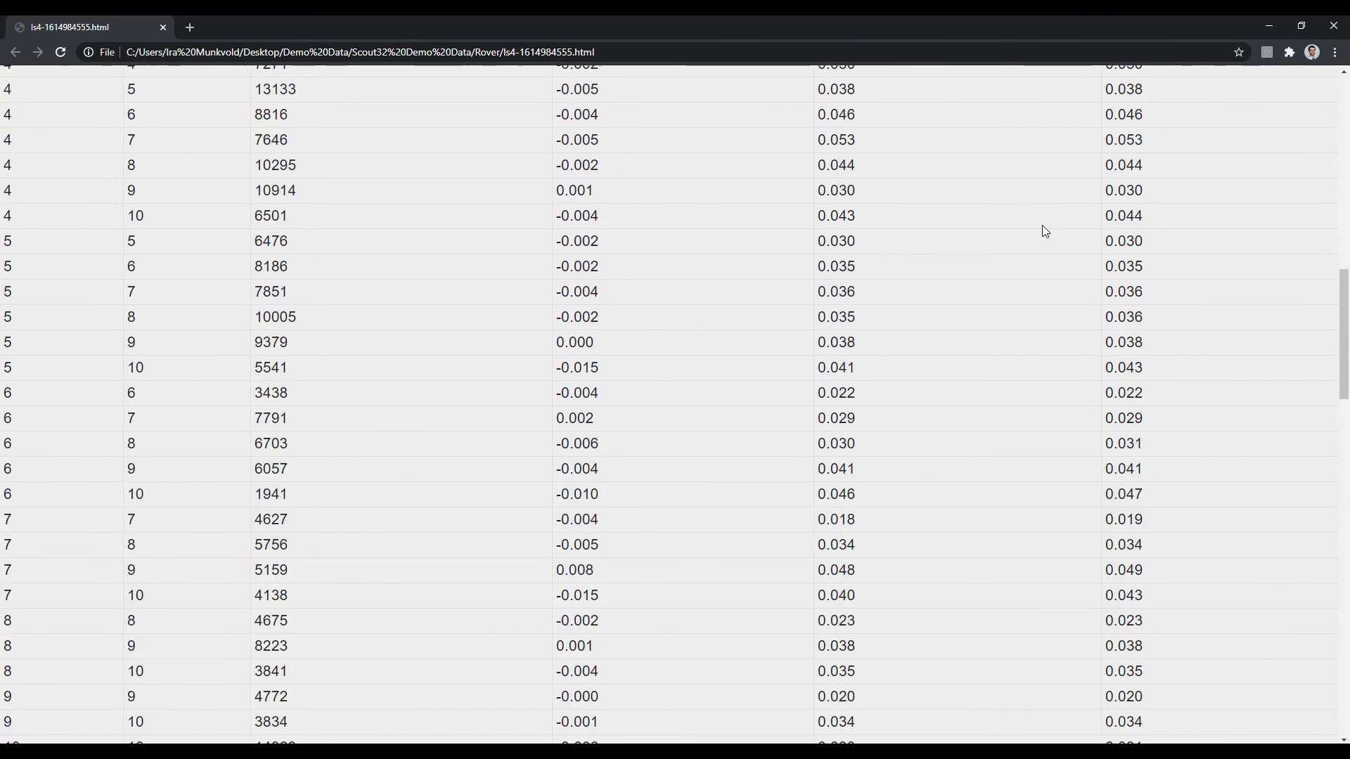
left_click(1338, 30)
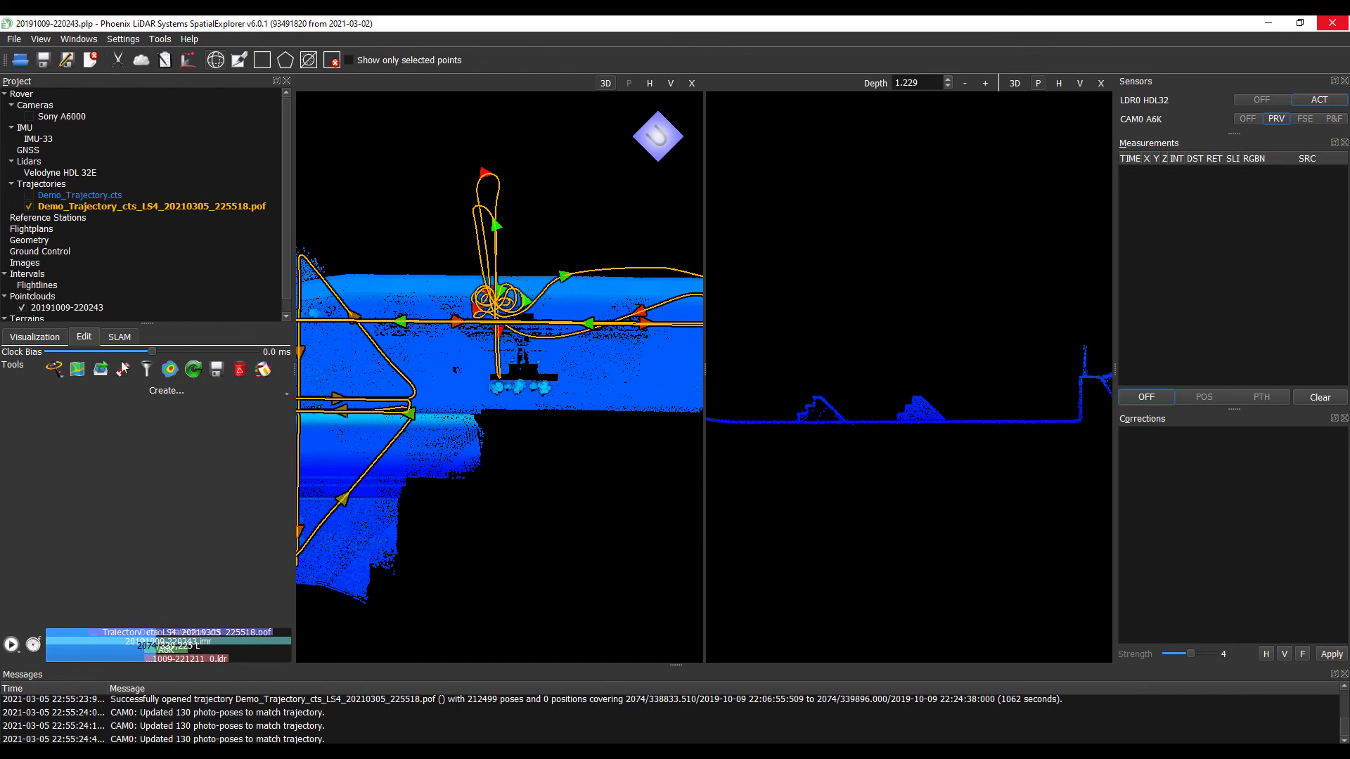
Step: Colour the point cloud by GPS Time at 1.0 with Elevation at 0.0, and inspect flight line alignment in the profile
left_click(38, 337)
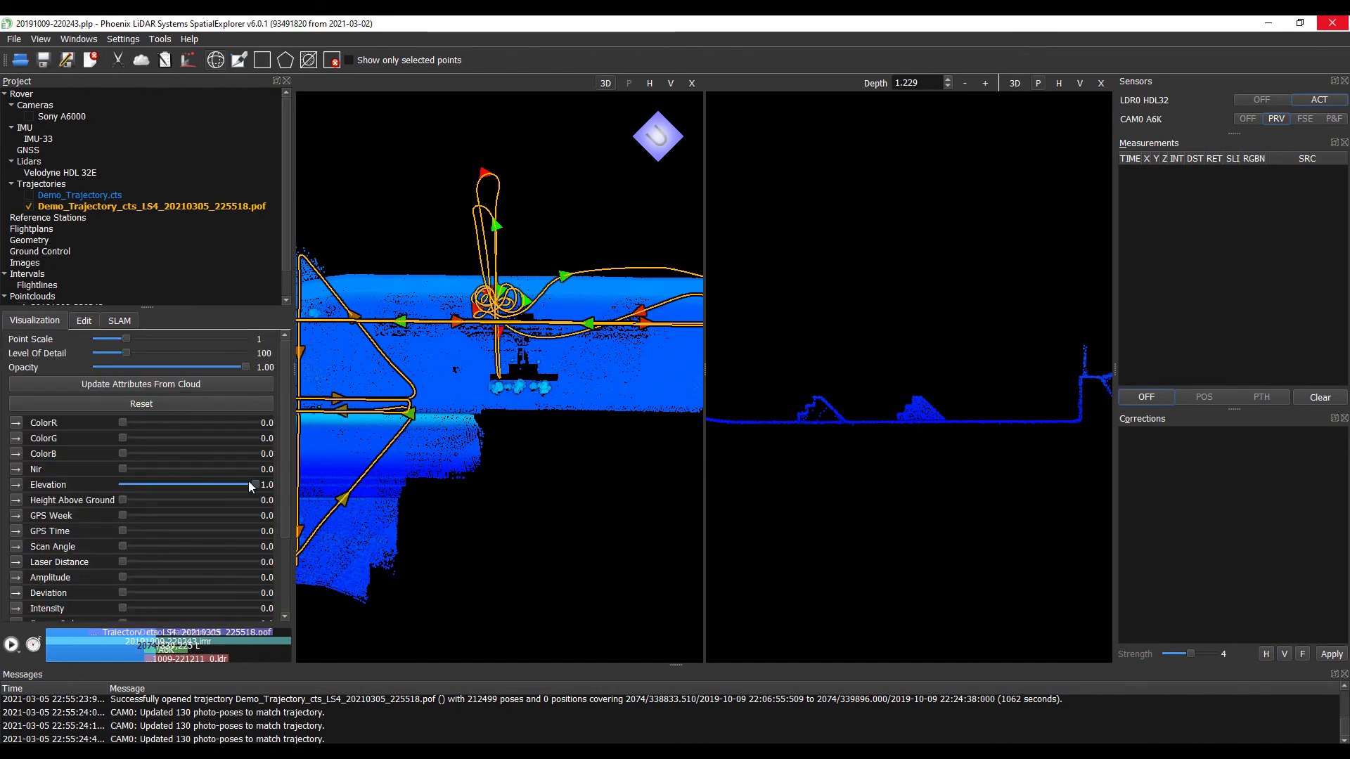
left_click_drag(254, 485, 122, 485)
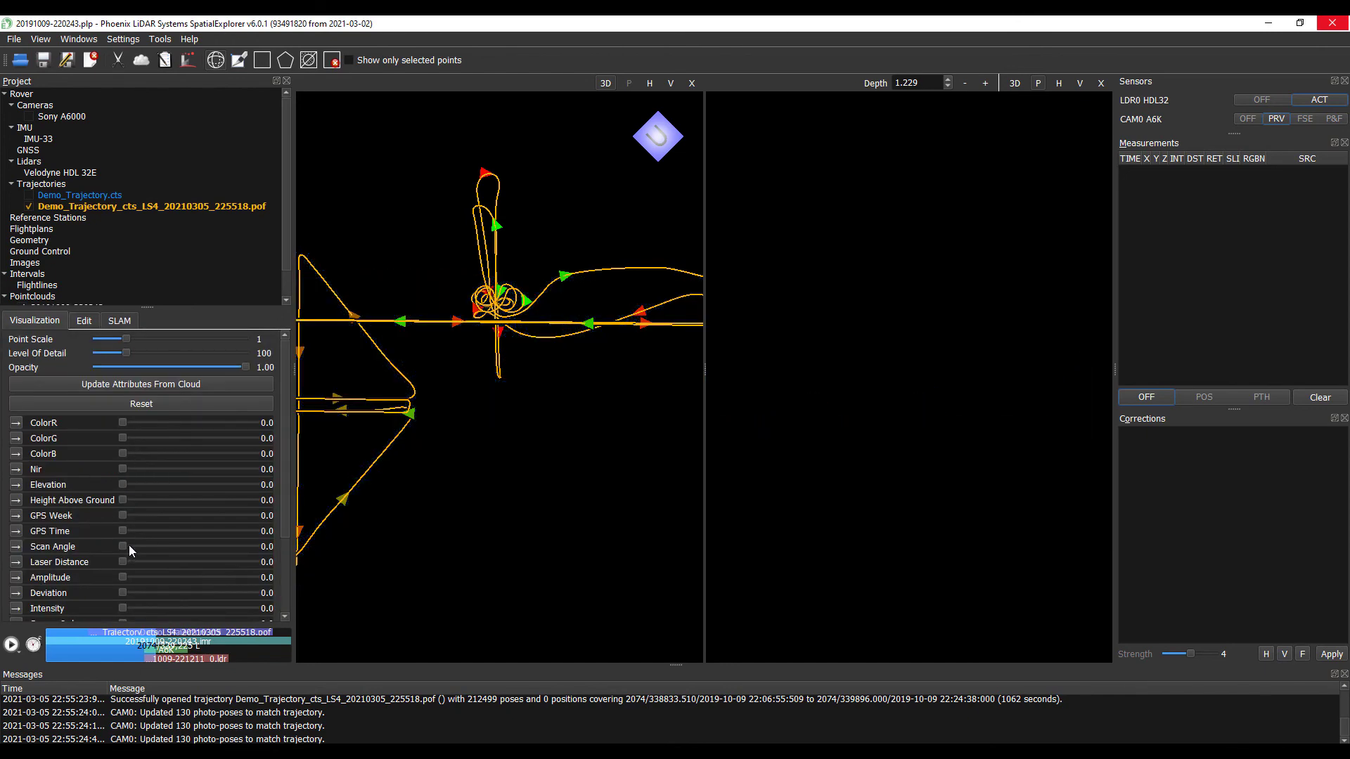
left_click_drag(124, 532, 383, 530)
scroll(581, 455, "down", 5)
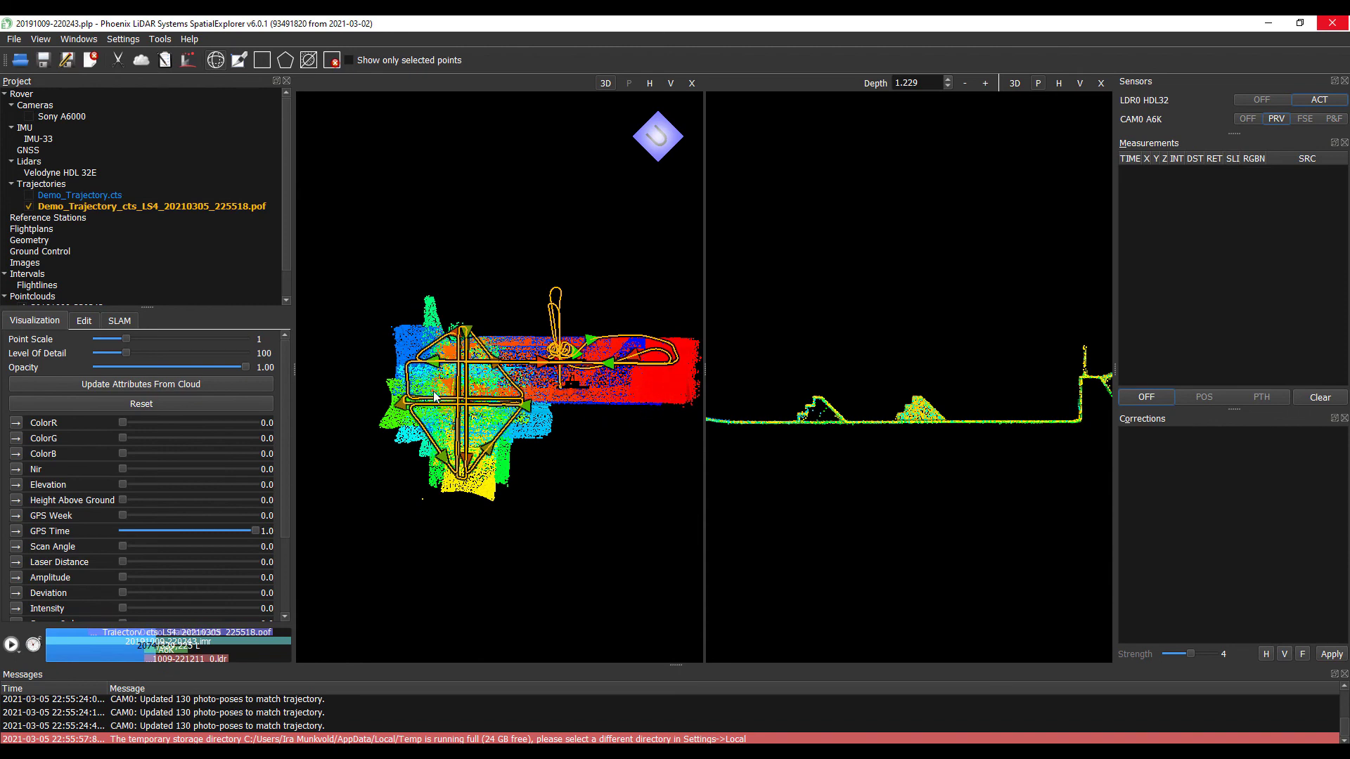
left_click_drag(815, 414, 857, 352)
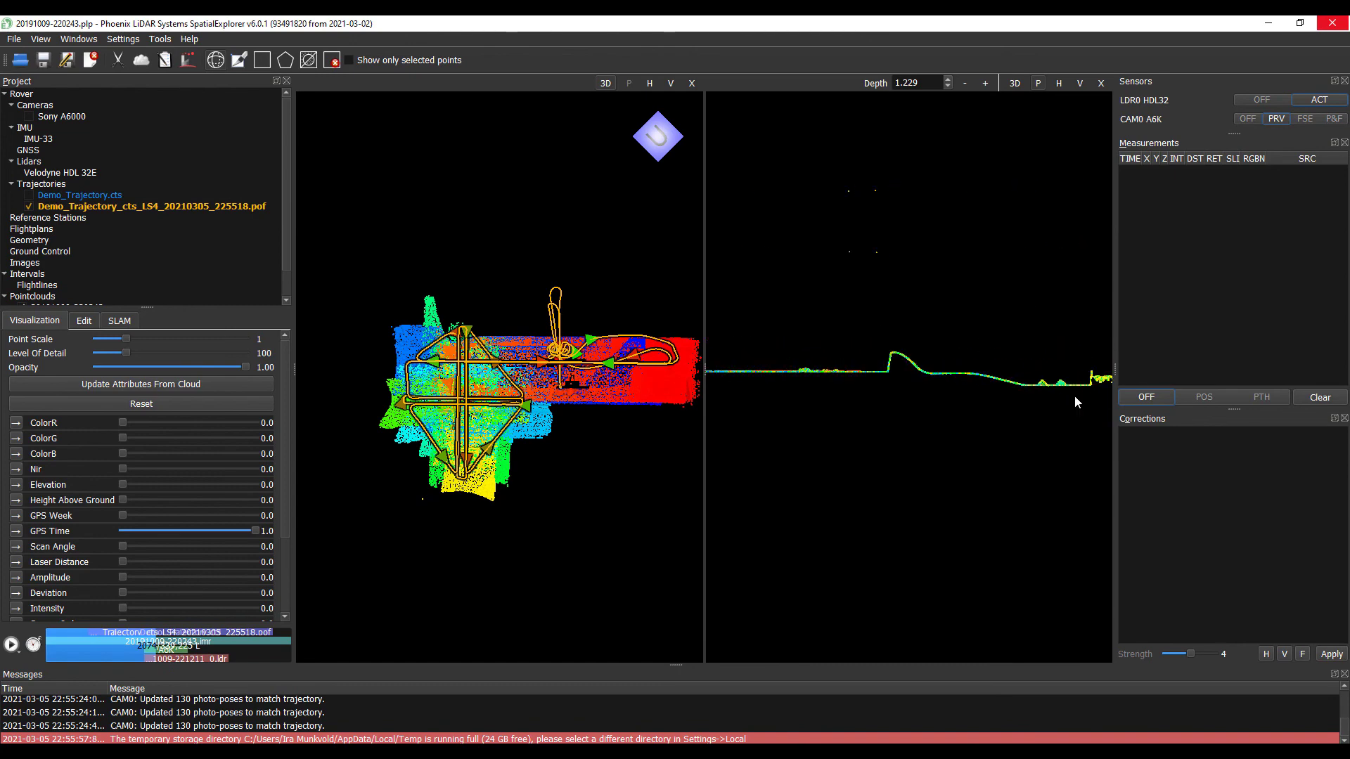
Step: Close the profile view and hide the trajectory Demo_Trajectory_cts_LS4_20210305_225518.pof to inspect the whole point cloud on its own
left_click(1102, 83)
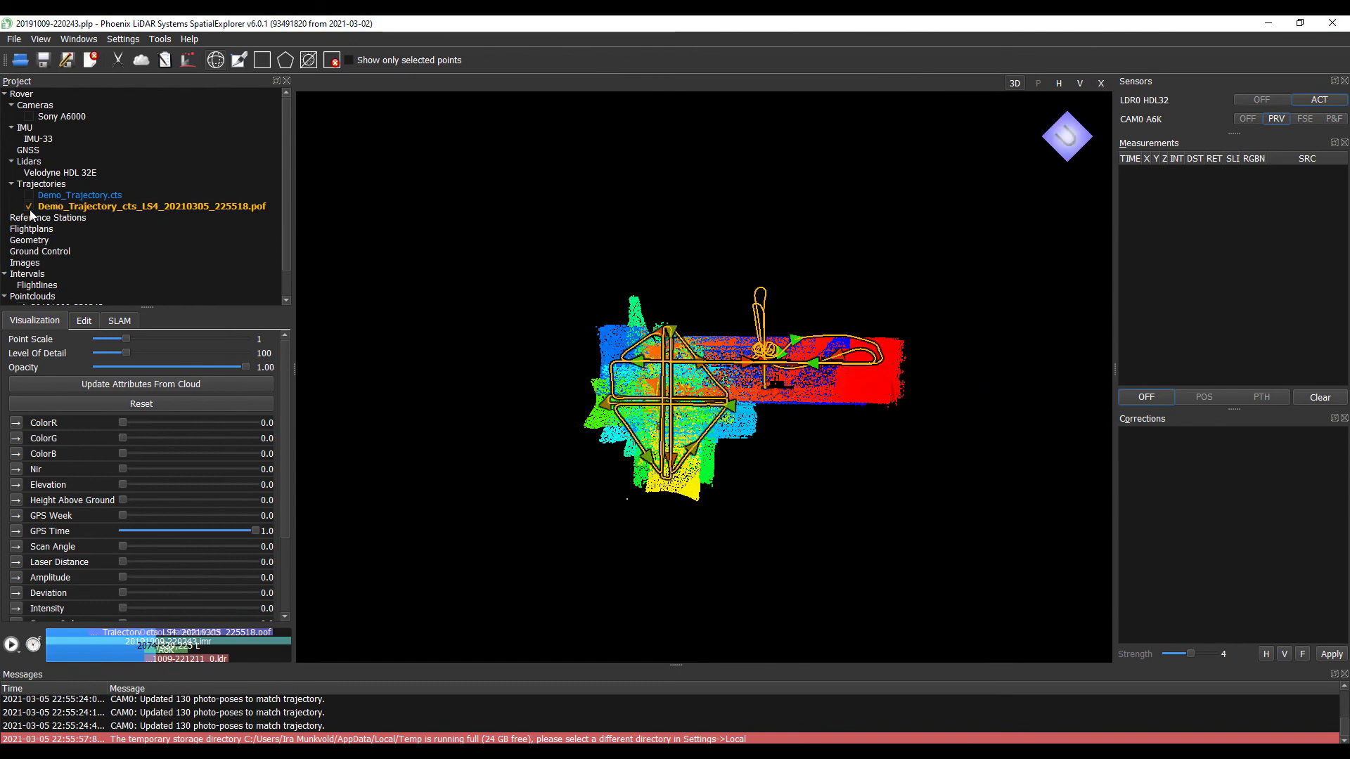
left_click(157, 208)
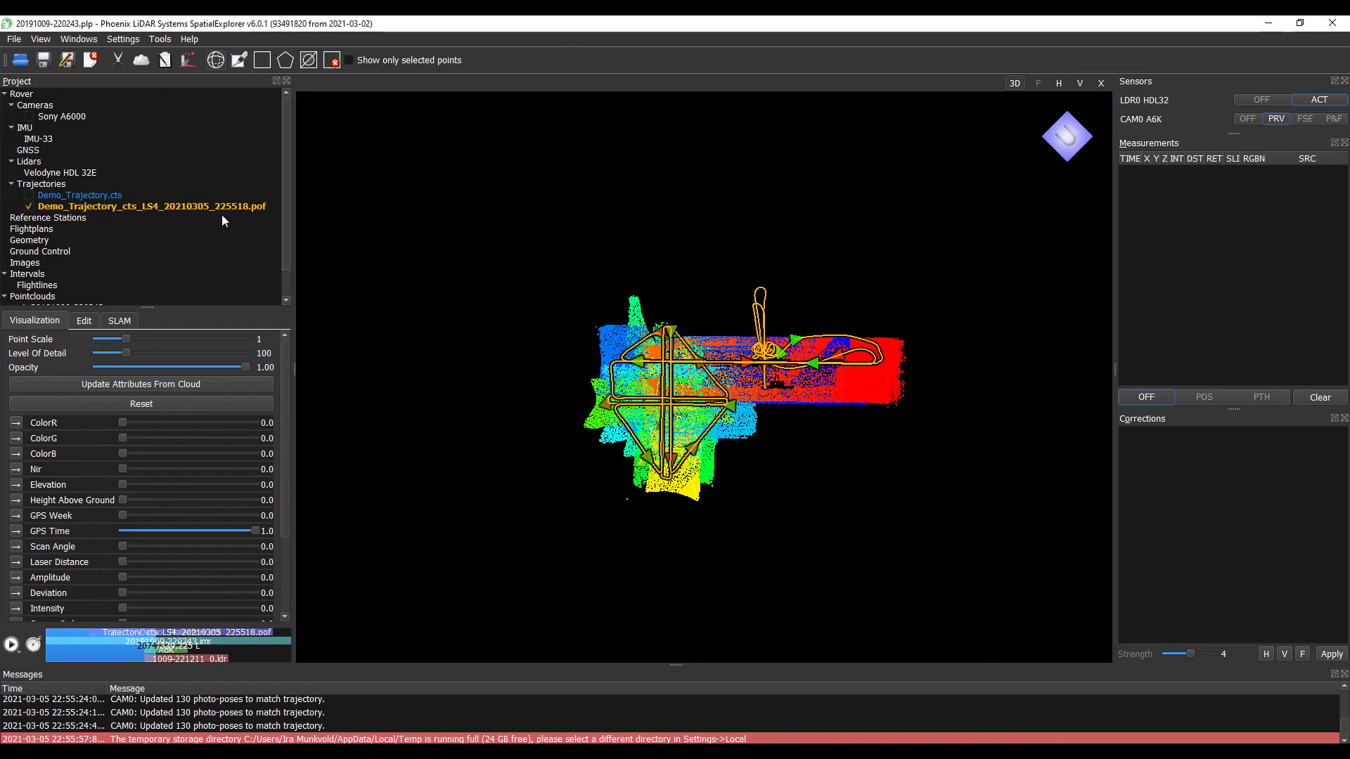
left_click(30, 207)
scroll(803, 420, "up", 5)
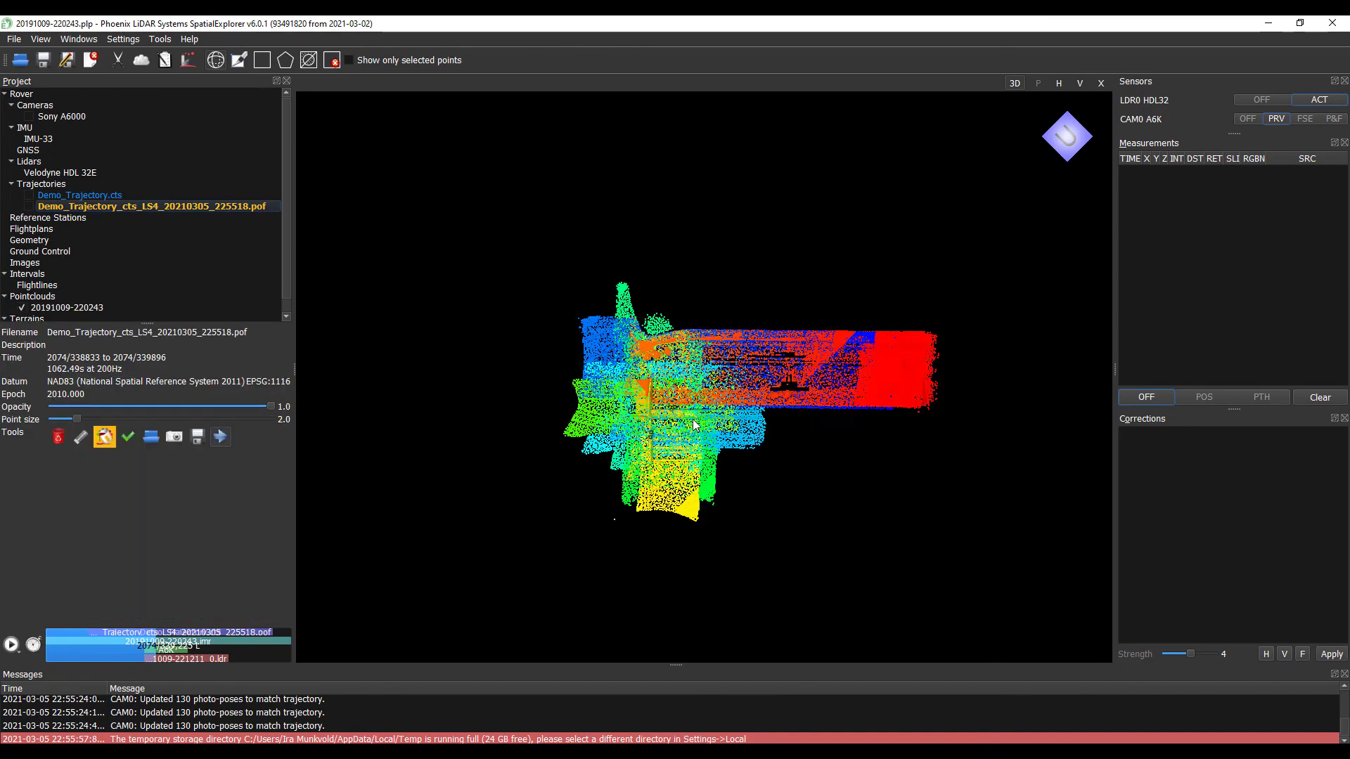
left_click_drag(461, 466, 727, 511)
scroll(727, 511, "down", 5)
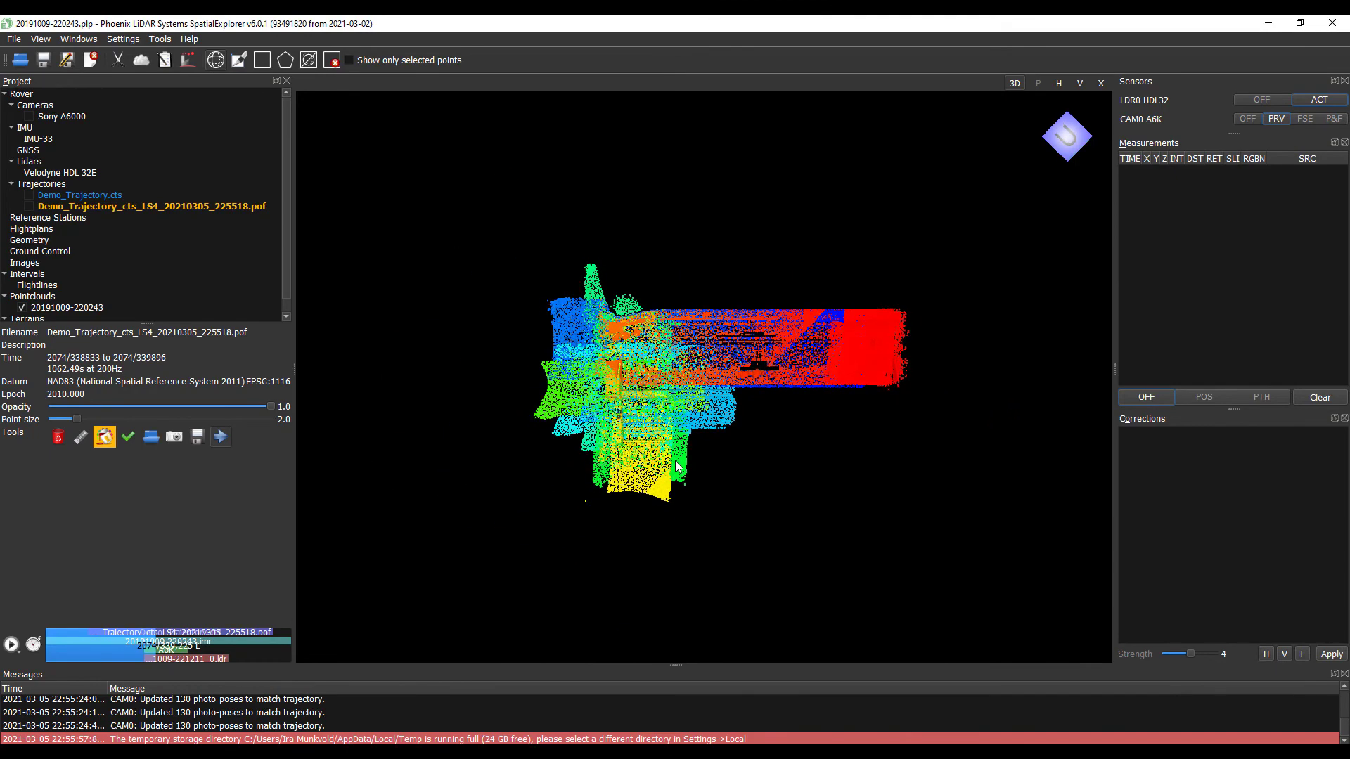